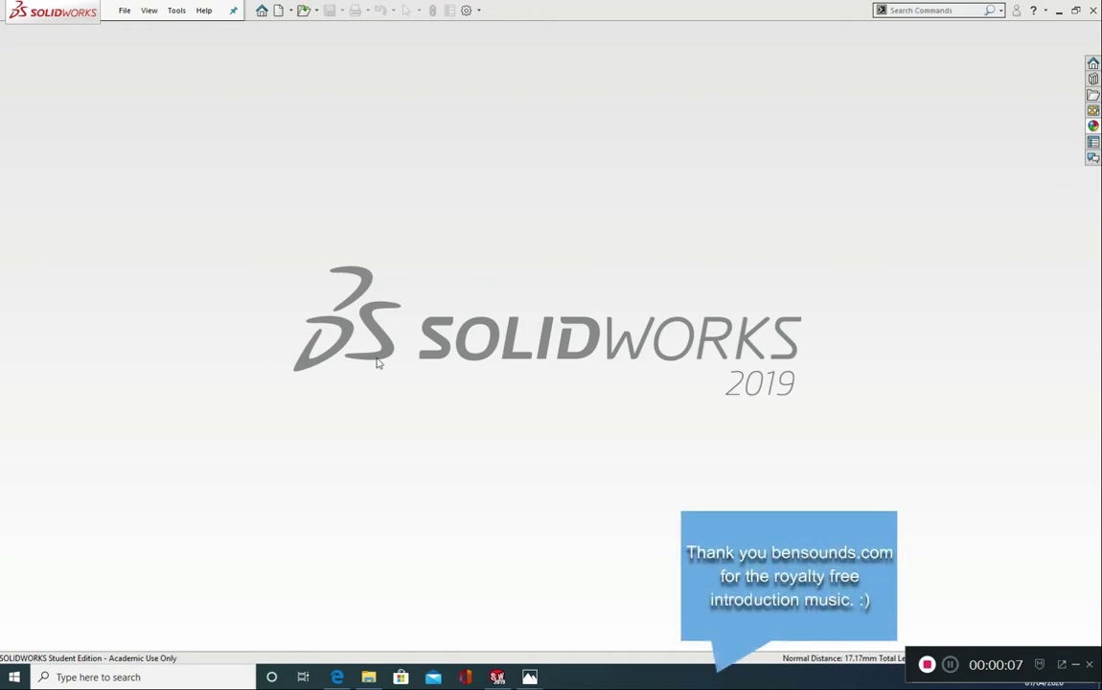
# Create a new part document and orient the view normal to the Top Plane
pyautogui.moveTo(527, 673)
pyautogui.click(495, 636)
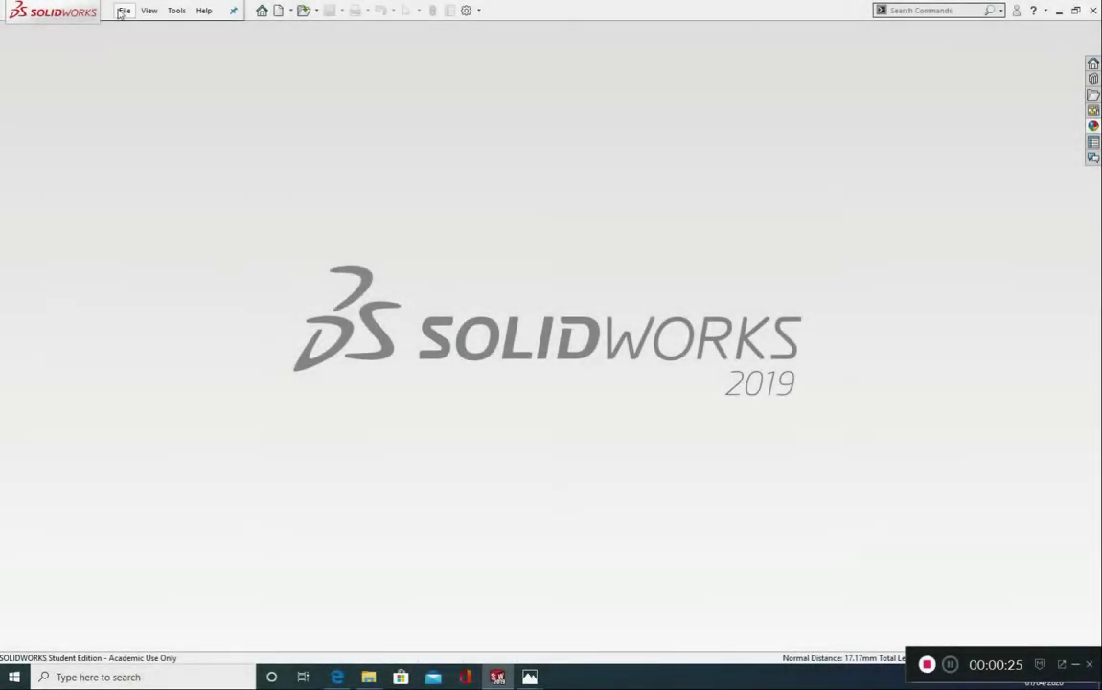
pyautogui.click(123, 11)
pyautogui.click(145, 31)
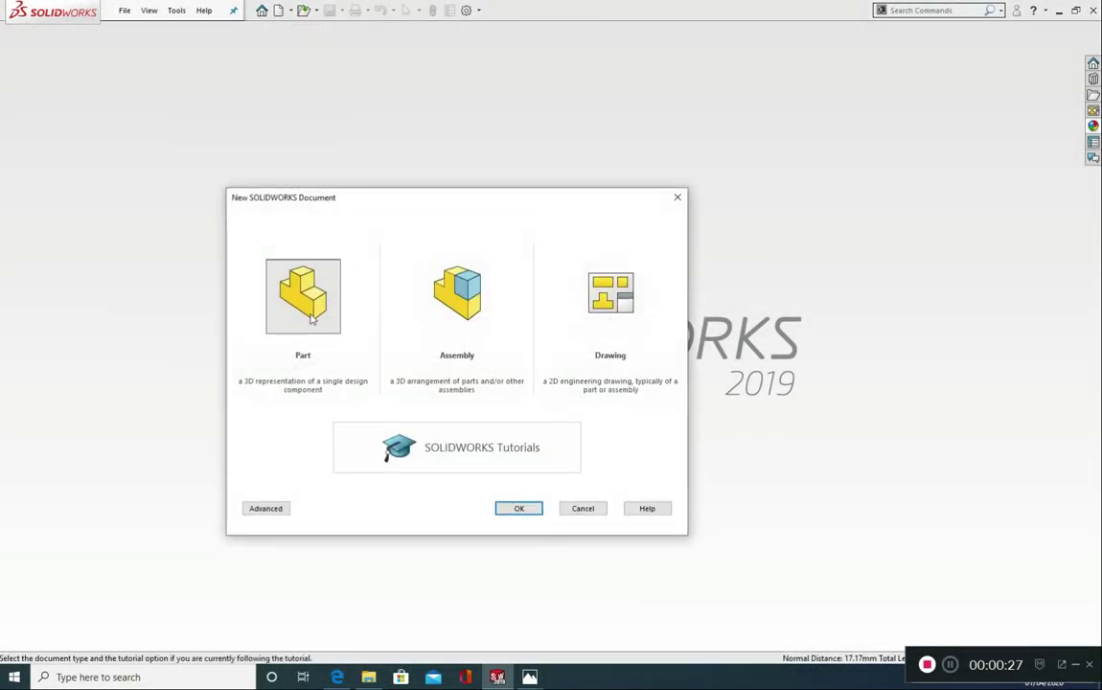
pyautogui.press('Return')
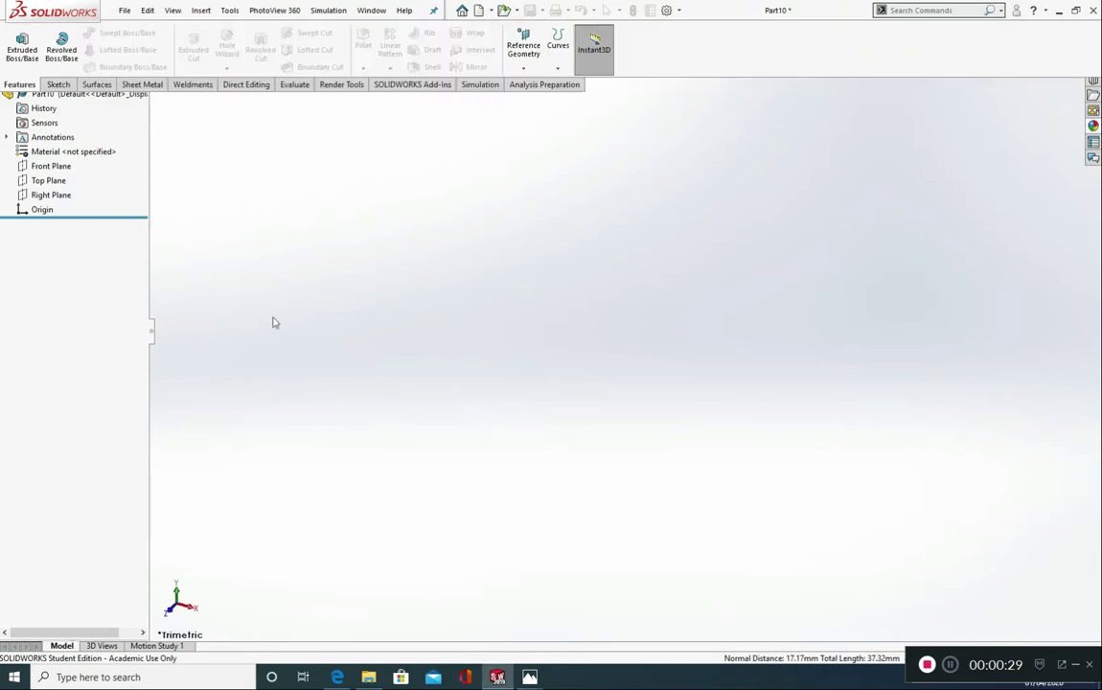
pyautogui.click(48, 235)
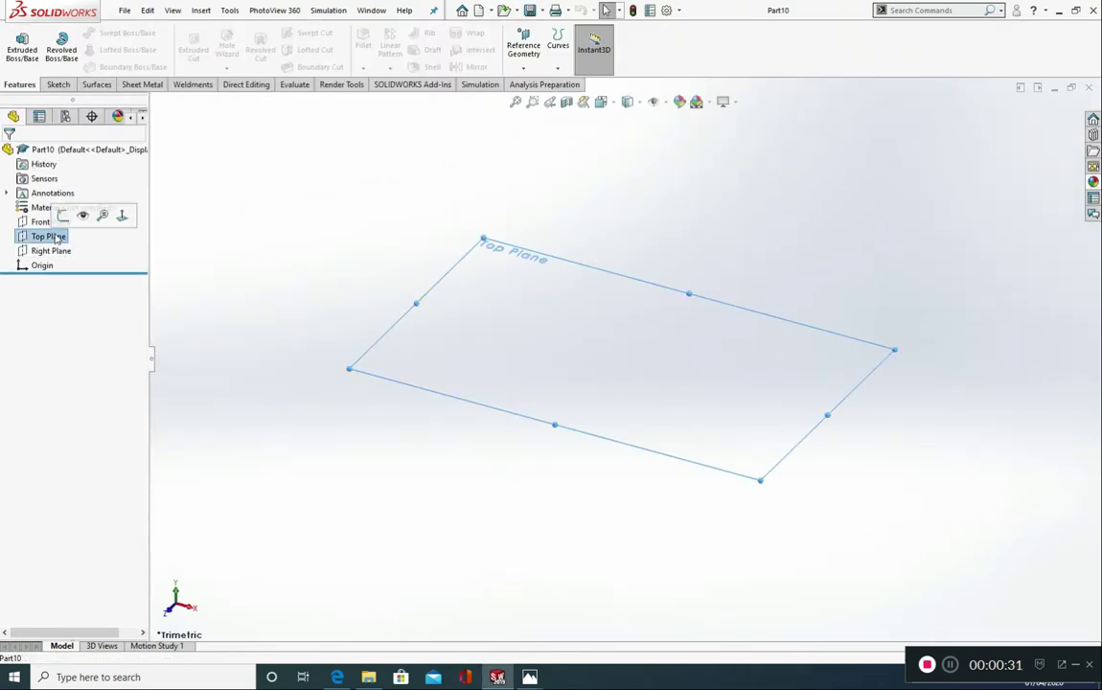
pyautogui.click(122, 216)
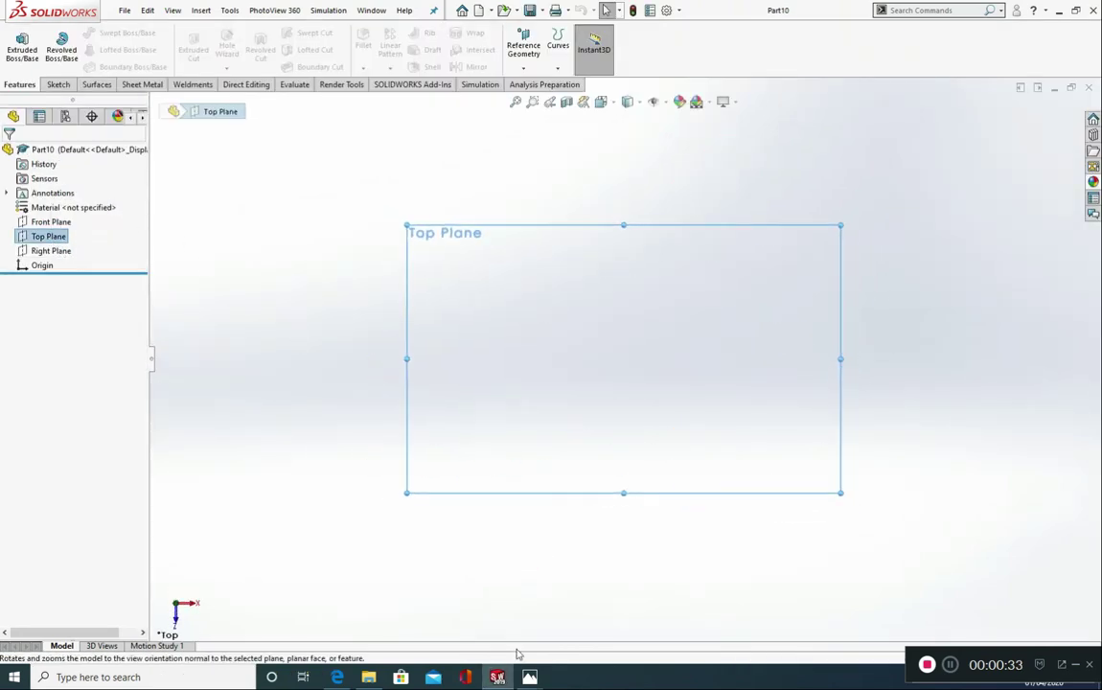
# Switch to Photos to examine the dimensions in Phase 1 Drawing.JPG, and return to SOLIDWORKS
pyautogui.moveTo(529, 676)
pyautogui.click(455, 566)
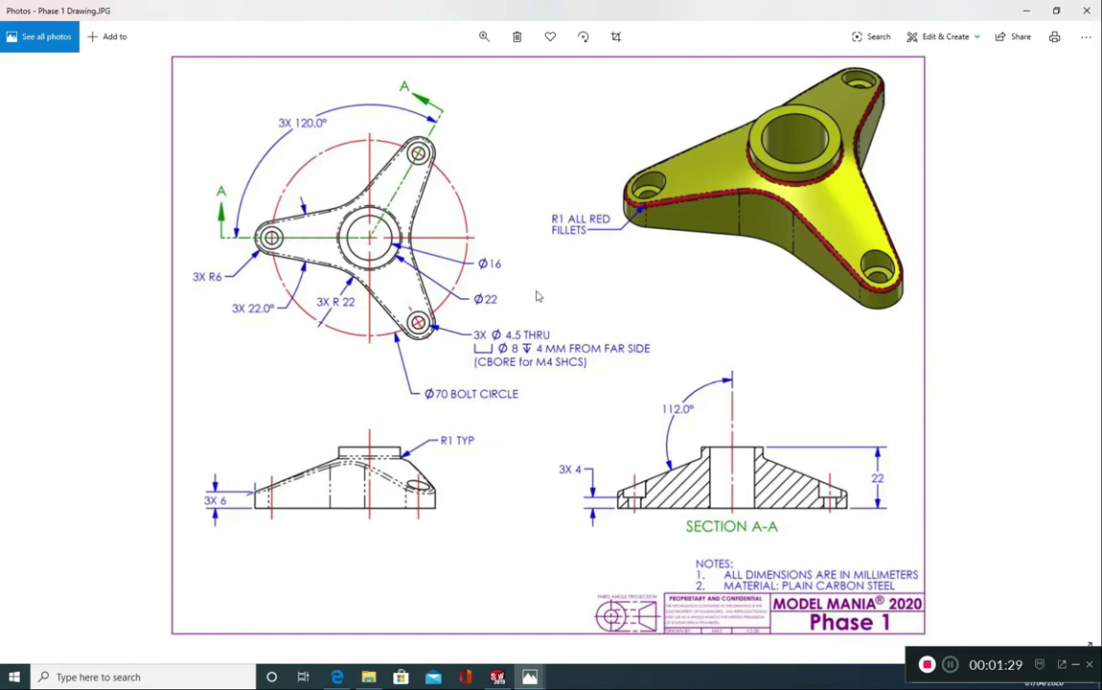
pyautogui.click(1026, 11)
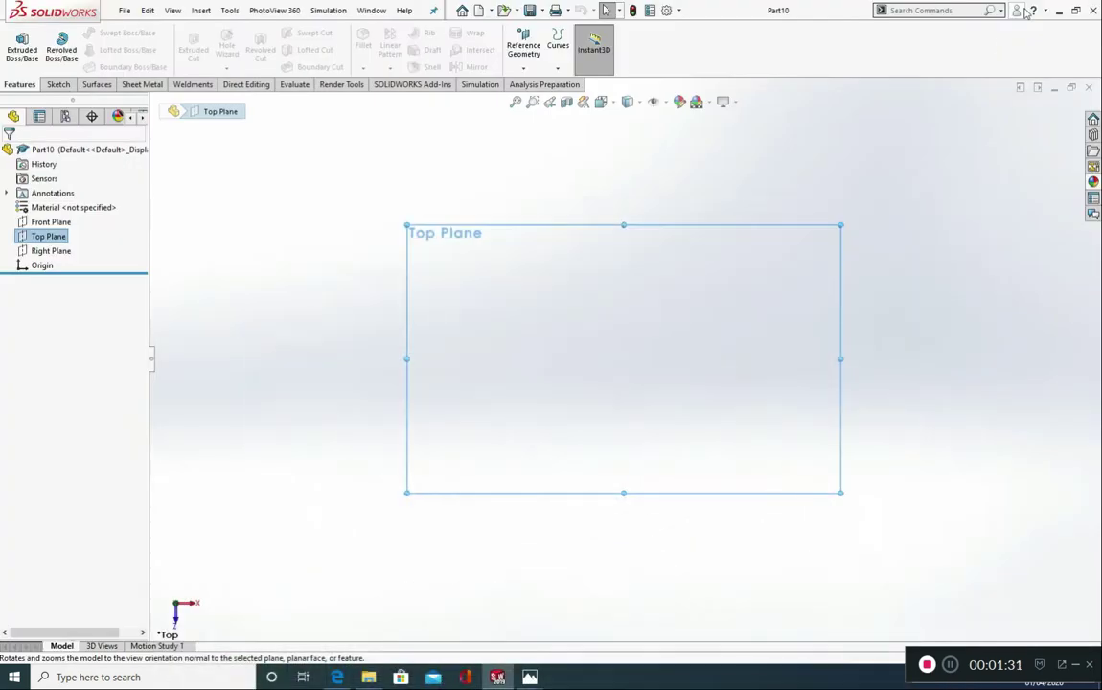
# Start a sketch on the Top Plane and draw two concentric circles at the origin, with radii of about 37 mm and 20 mm
pyautogui.click(57, 84)
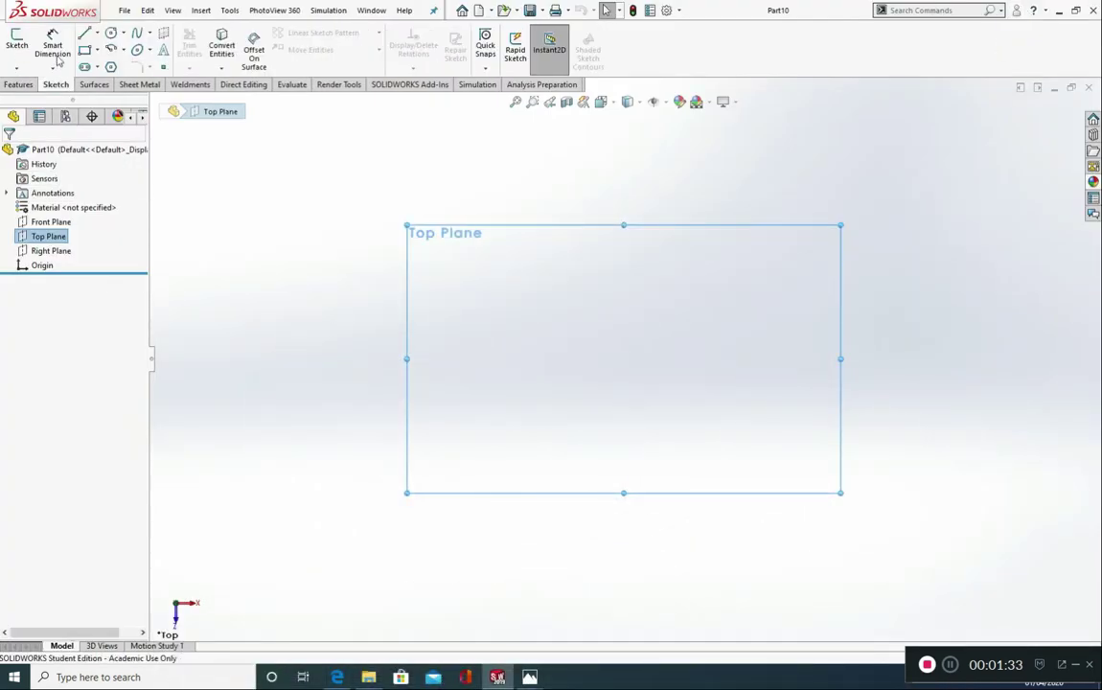
pyautogui.click(17, 44)
pyautogui.click(111, 33)
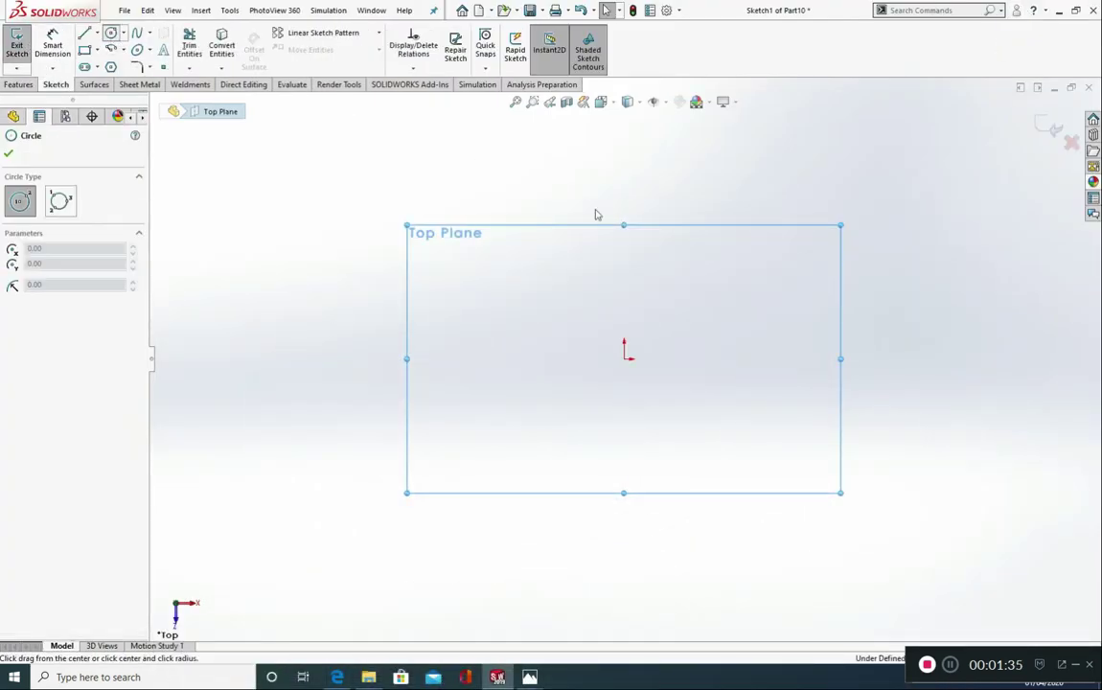
pyautogui.click(625, 360)
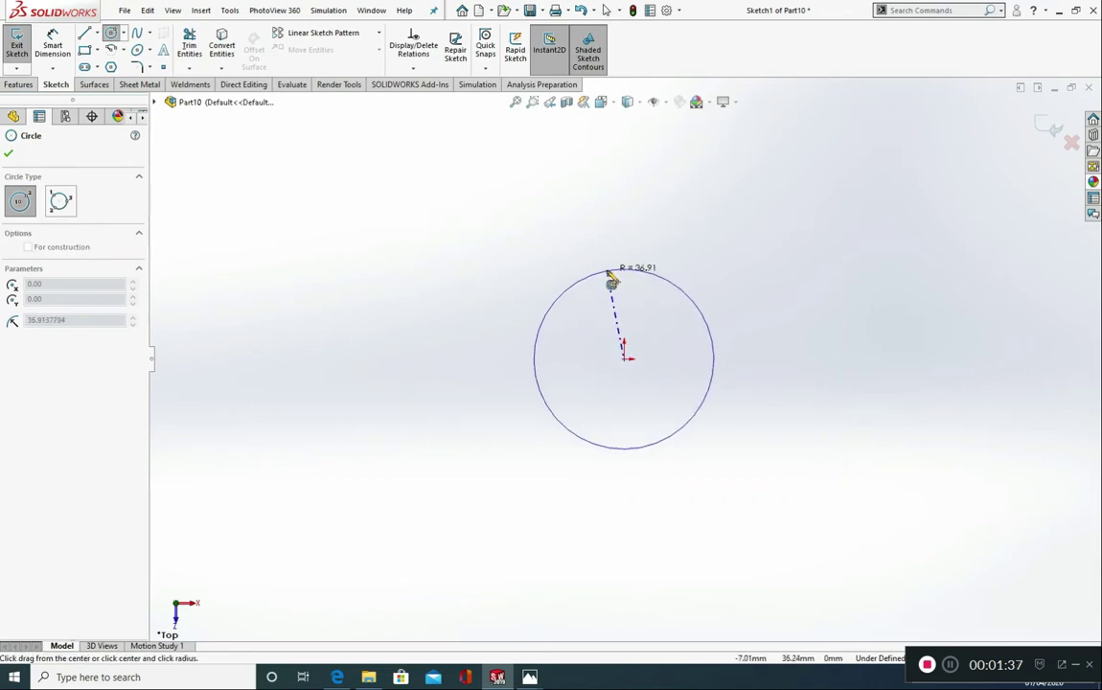
pyautogui.click(611, 274)
pyautogui.click(624, 359)
pyautogui.click(624, 311)
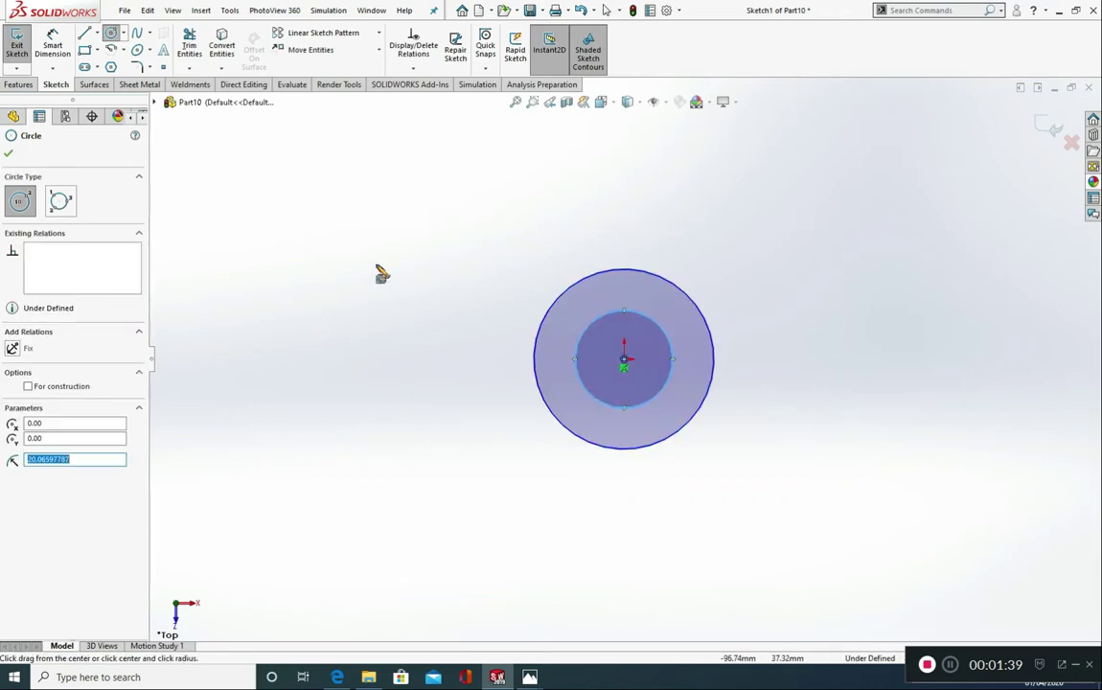
# Dimension the outer circle's diameter as 22 mm and the inner circle's diameter as 16 mm
pyautogui.click(53, 45)
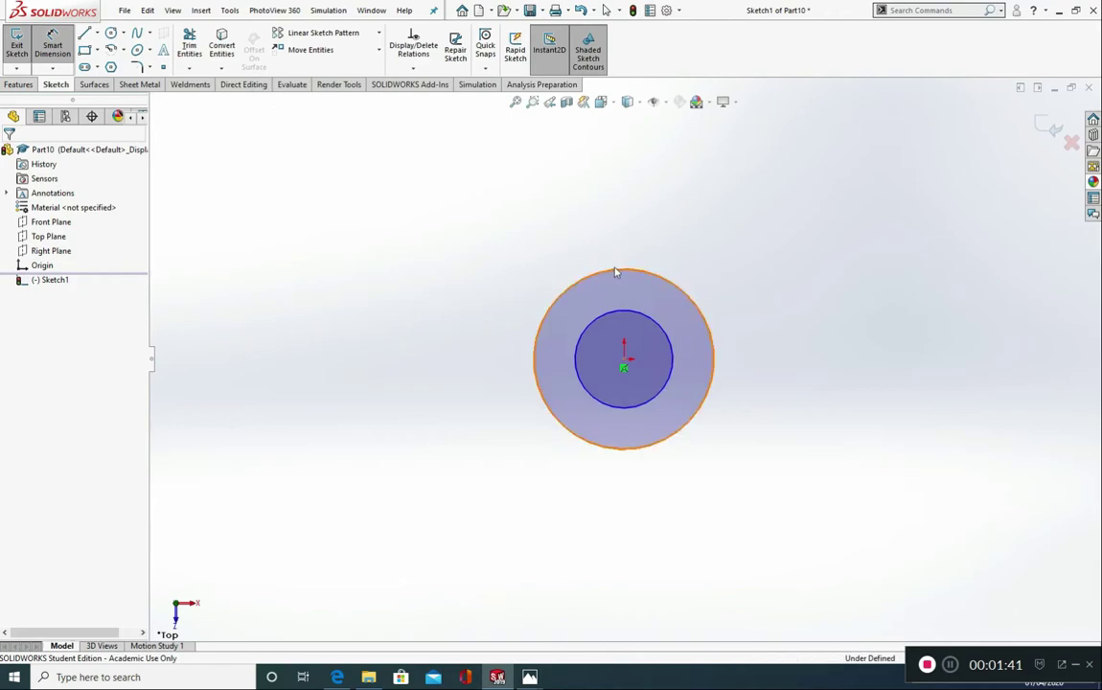
pyautogui.click(616, 272)
pyautogui.click(619, 220)
pyautogui.write('22')
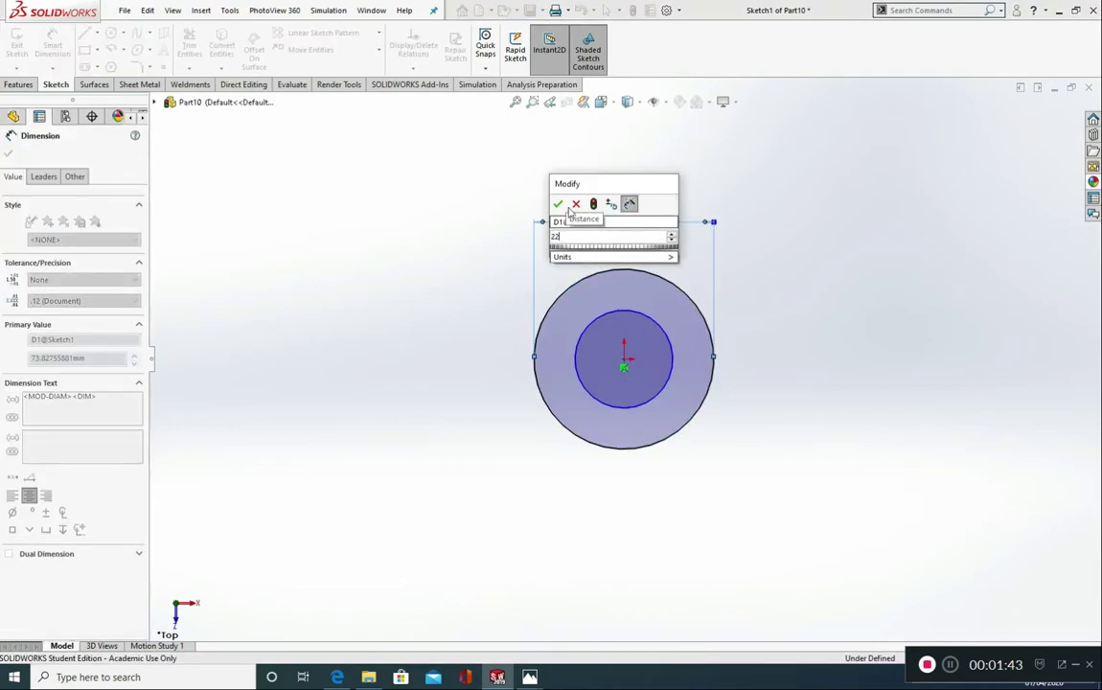
pyautogui.press('Return')
pyautogui.click(627, 317)
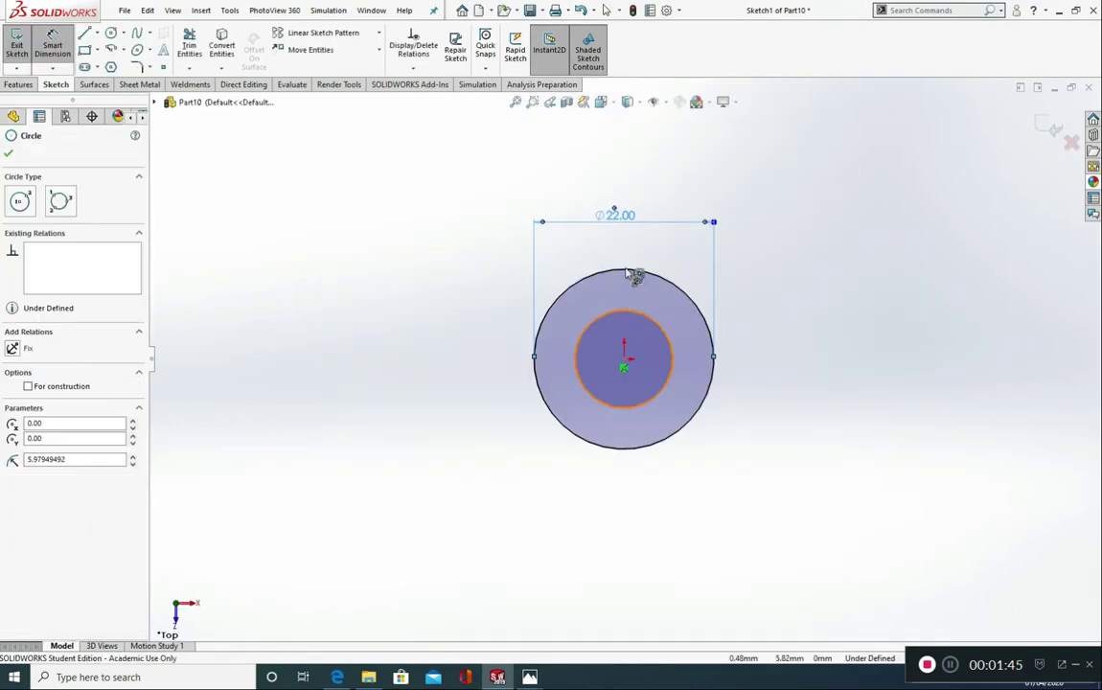
pyautogui.click(627, 241)
pyautogui.write('16')
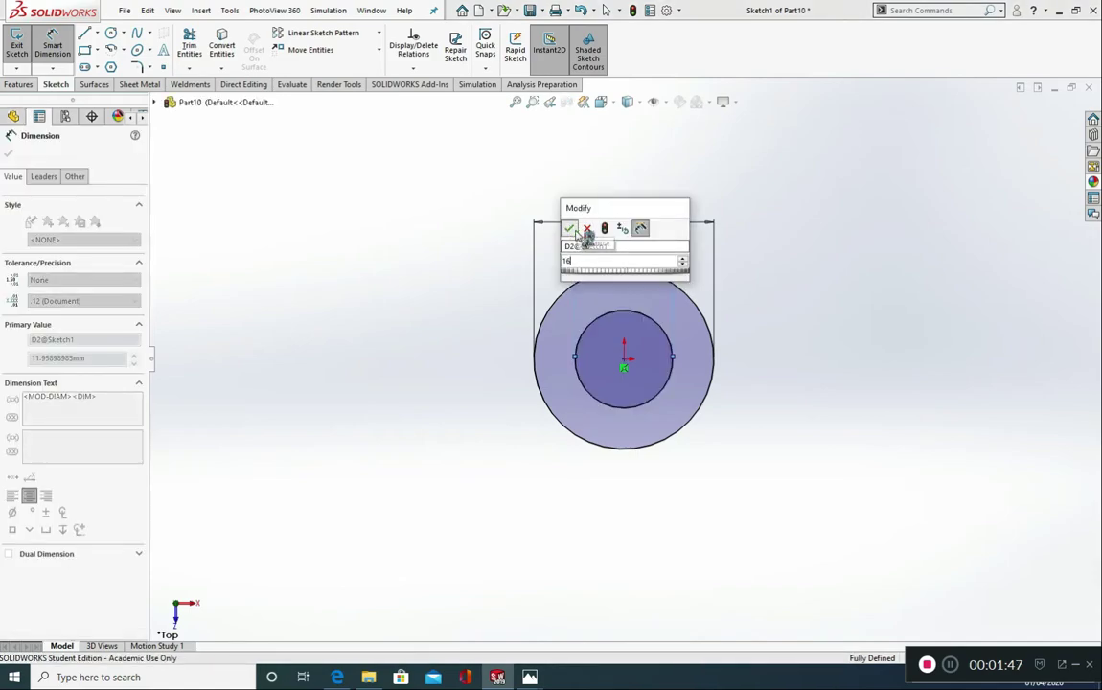
pyautogui.click(573, 225)
# Draw a horizontal construction line about 41 mm long from the origin toward negative X
pyautogui.click(84, 33)
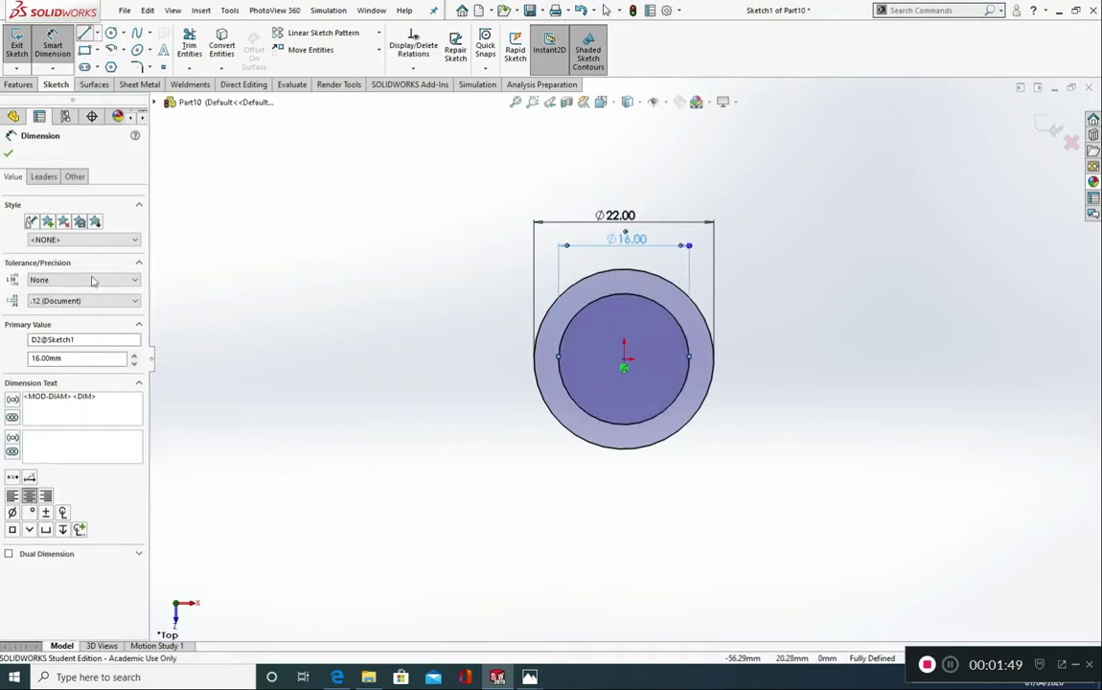
pyautogui.click(28, 303)
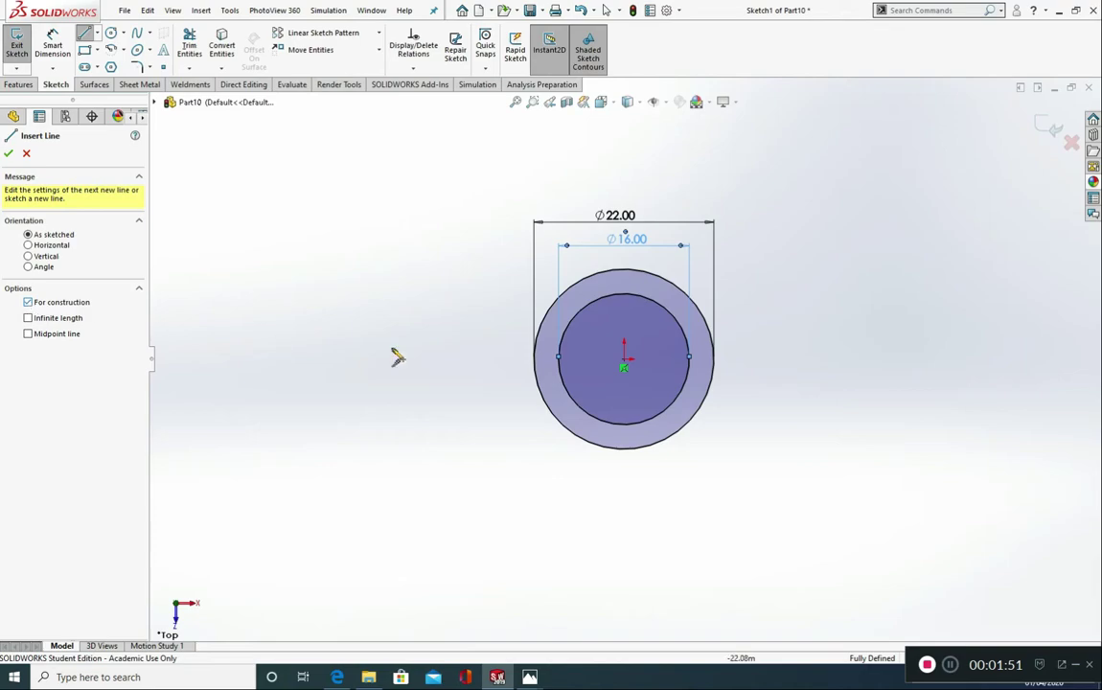
pyautogui.click(569, 365)
pyautogui.click(624, 360)
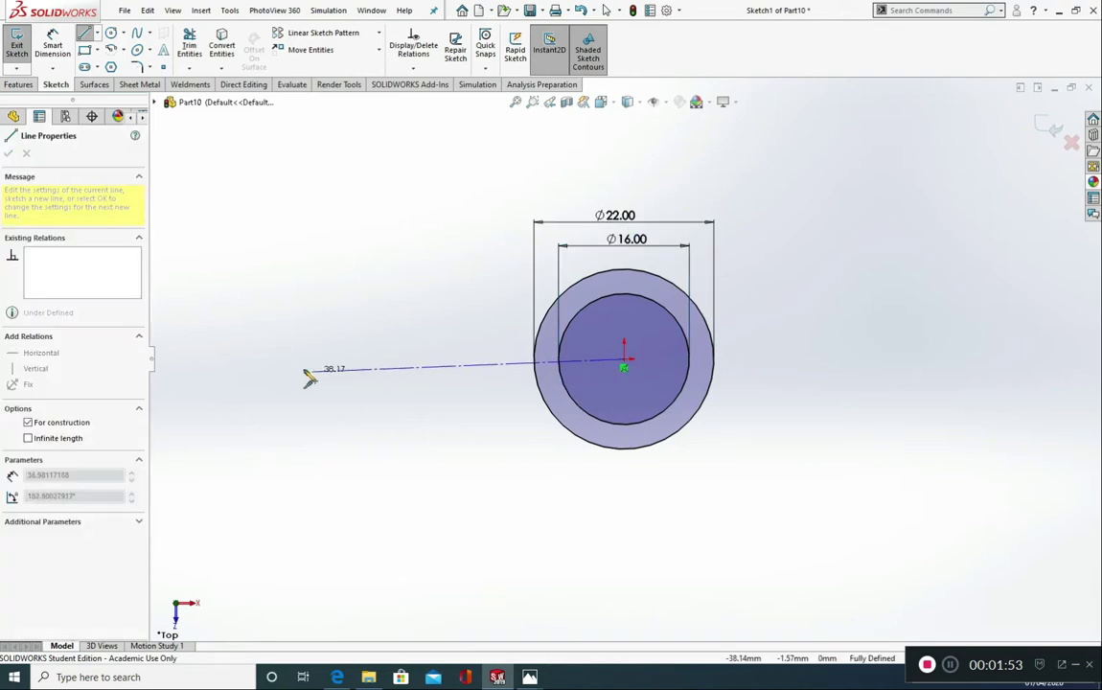
pyautogui.click(291, 358)
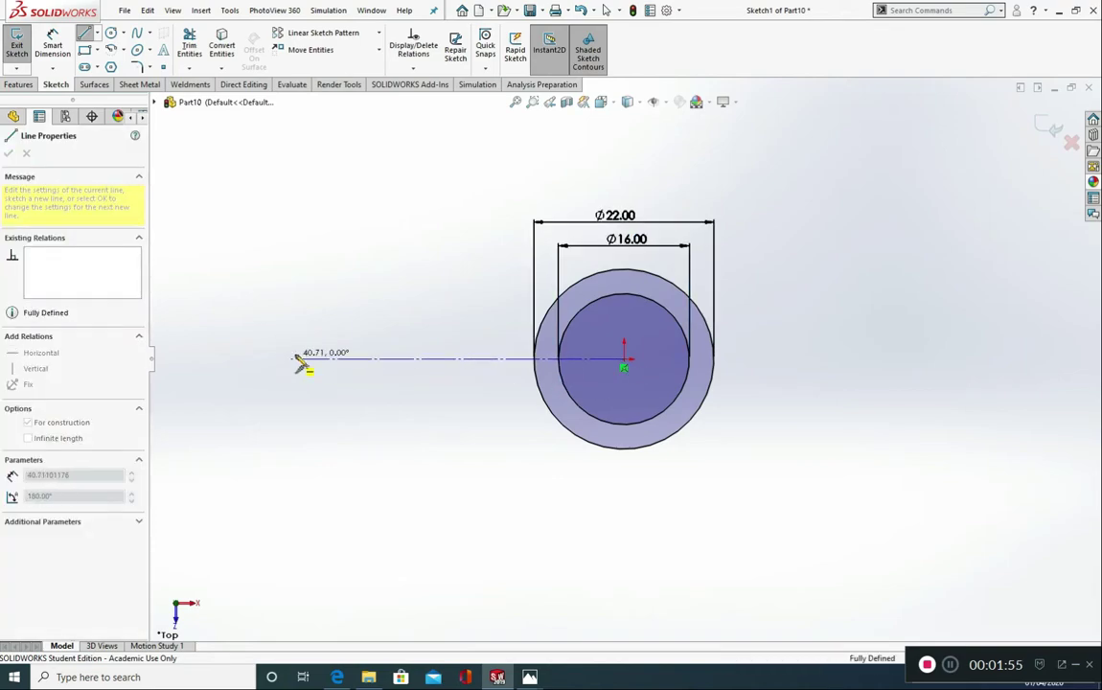
pyautogui.press('Escape')
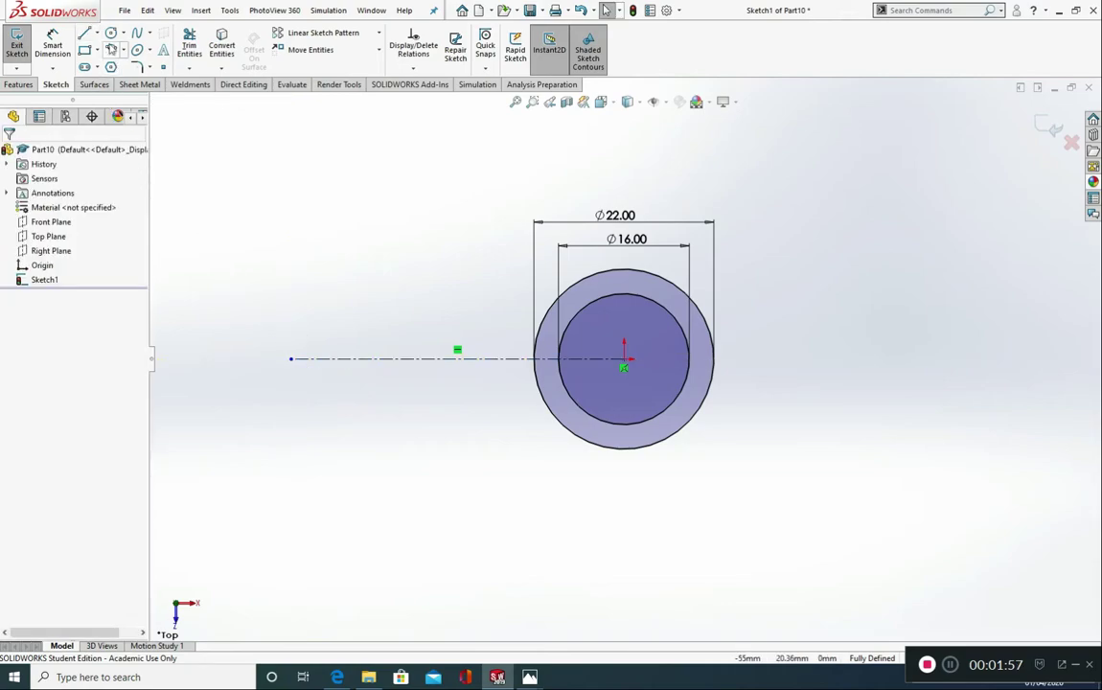
# Draw a circle about 12 mm in diameter centred on the construction line's free end
pyautogui.click(112, 31)
pyautogui.click(292, 358)
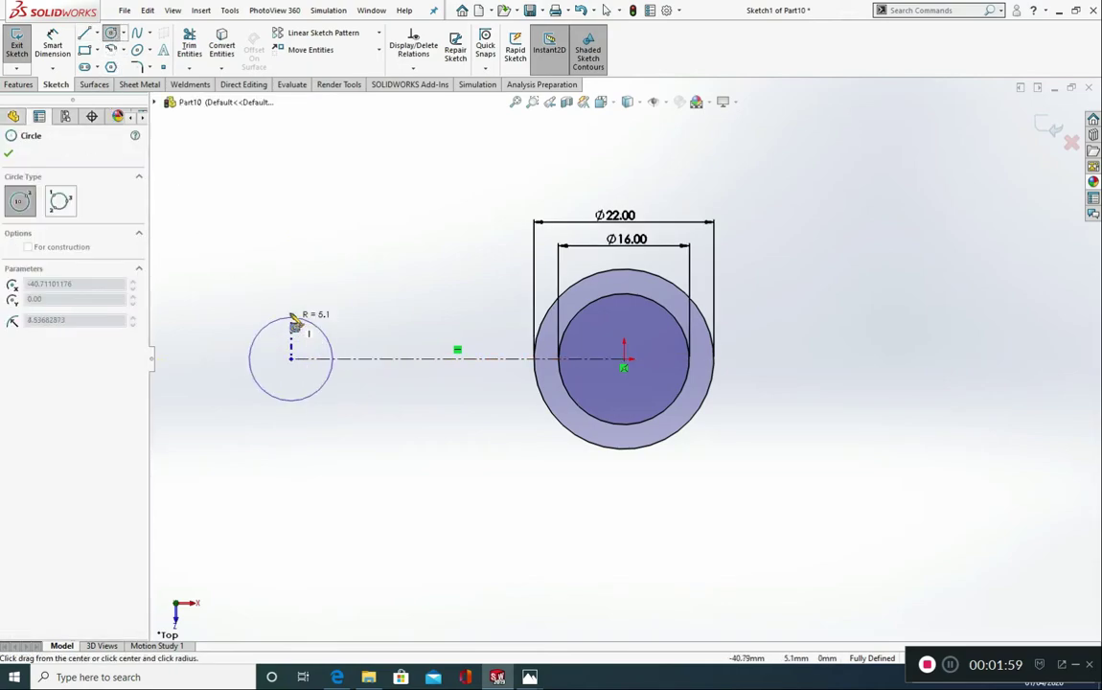
pyautogui.click(307, 313)
pyautogui.press('Escape')
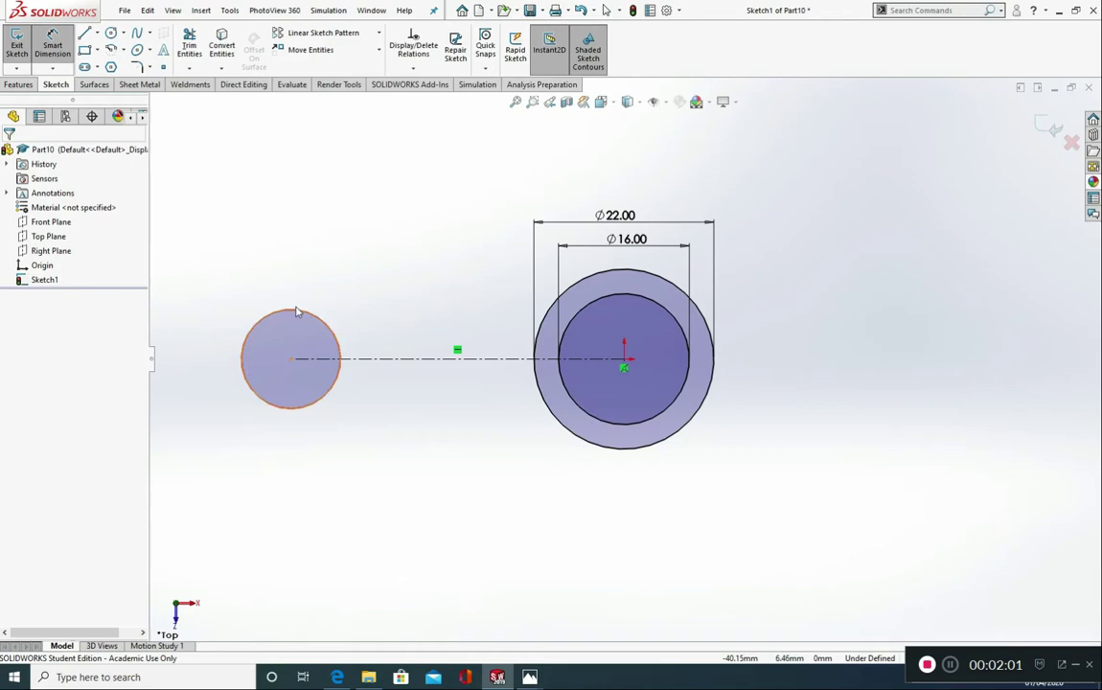
# Dimension the small end circle's diameter as 12 mm and the construction line's length as 35 mm
pyautogui.click(293, 310)
pyautogui.click(296, 280)
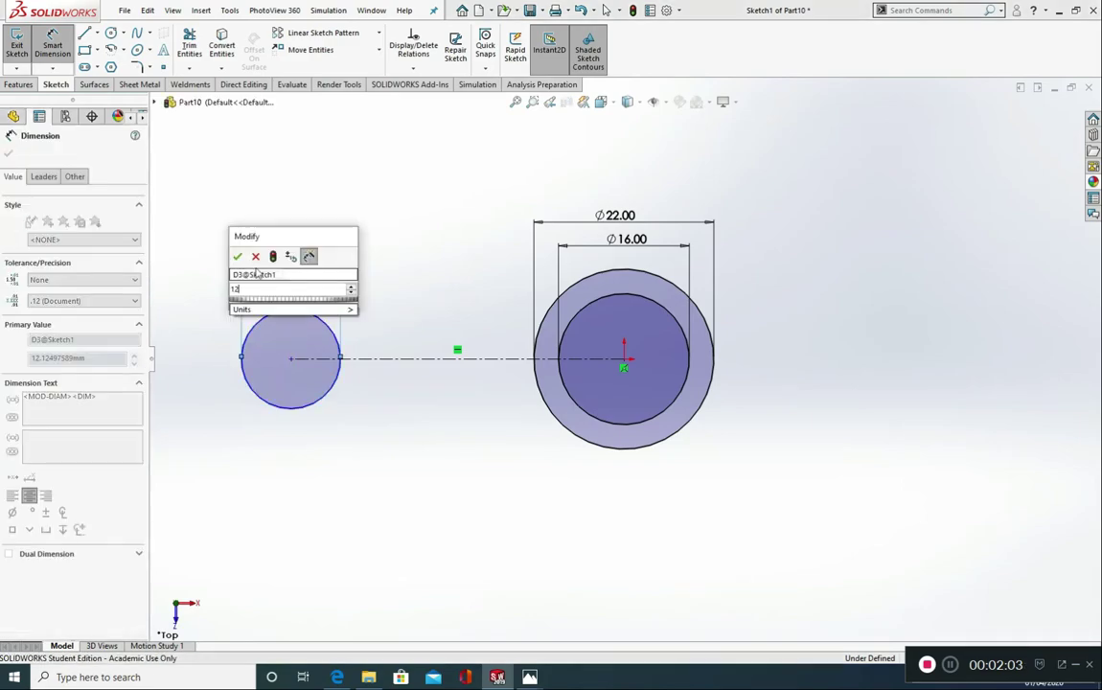
pyautogui.write('12')
pyautogui.press('Return')
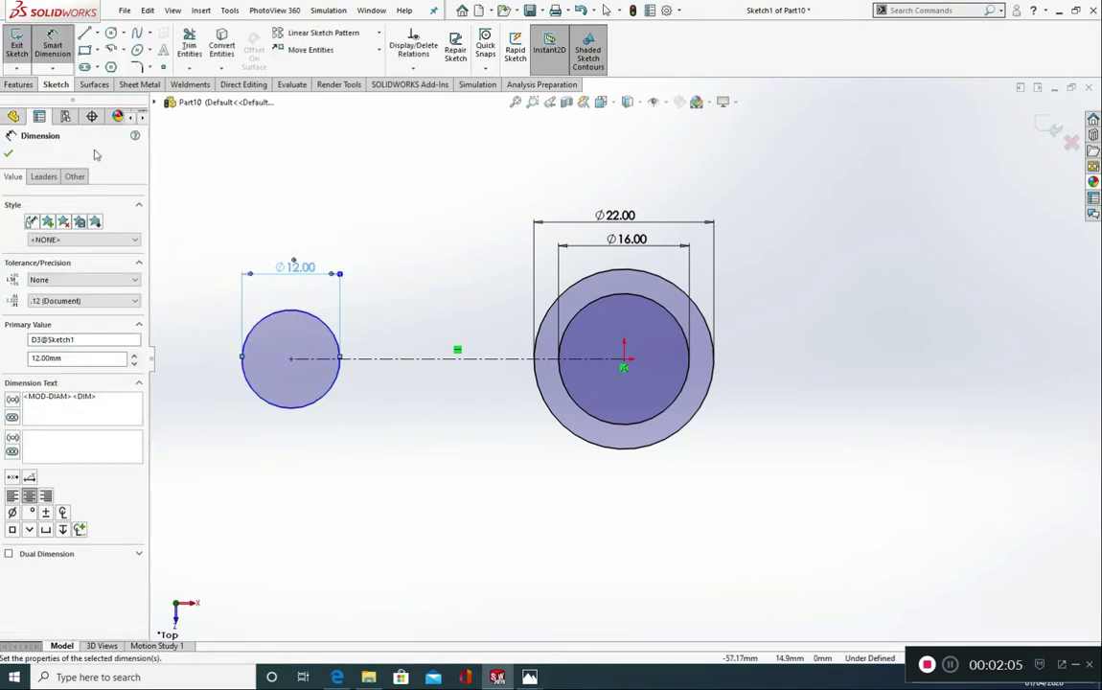
pyautogui.click(468, 357)
pyautogui.click(466, 302)
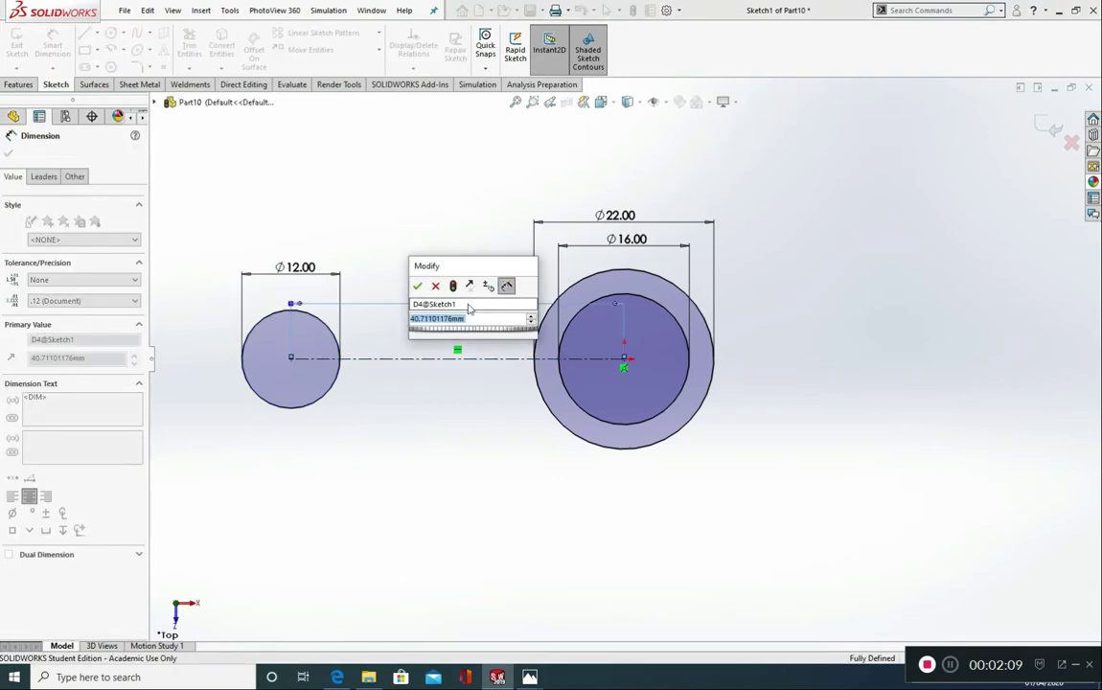
pyautogui.write('35')
pyautogui.click(418, 285)
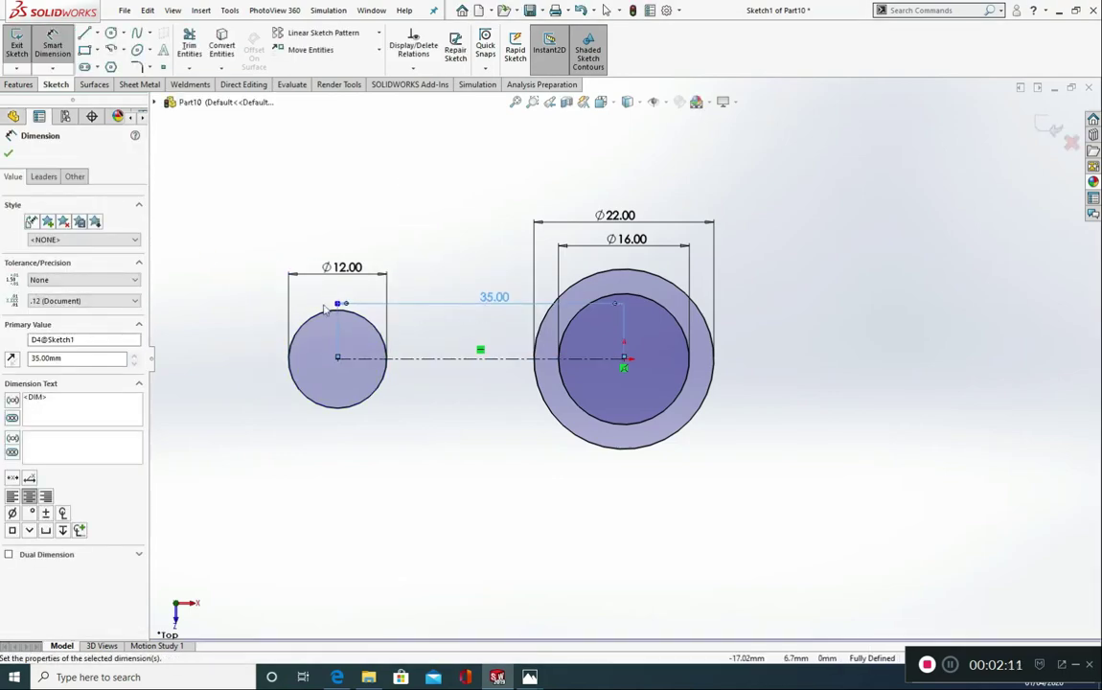
# Draw a line about 22 mm long, tangent to the 12 mm circle's upper side and rising about 15° toward the central circles
pyautogui.click(85, 32)
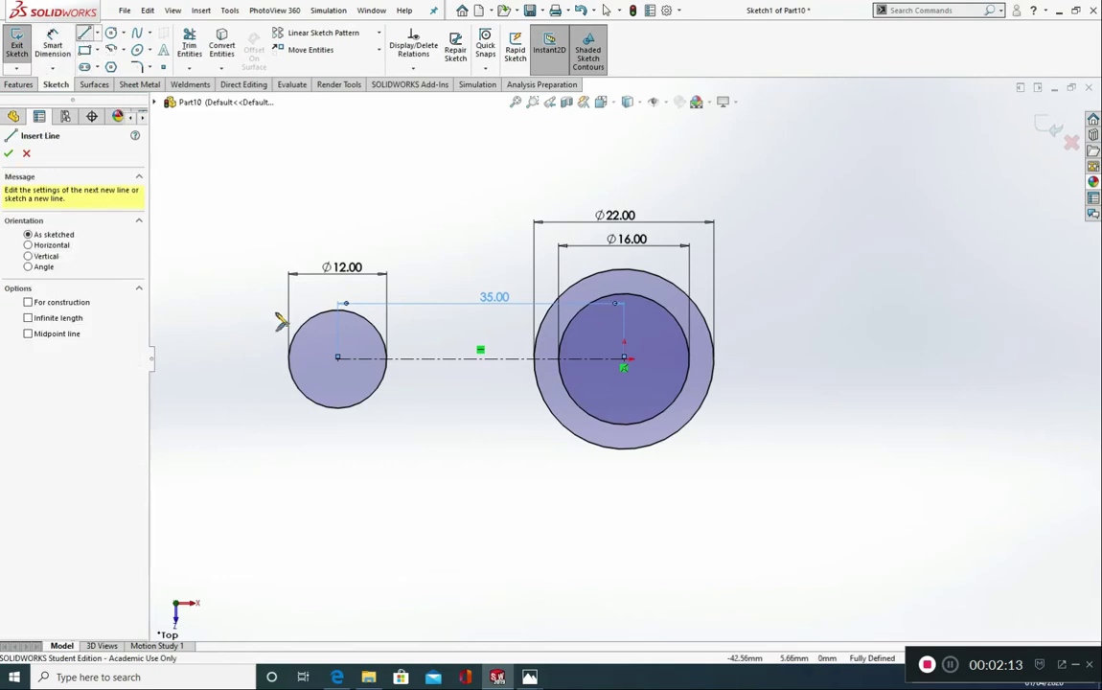
pyautogui.click(339, 309)
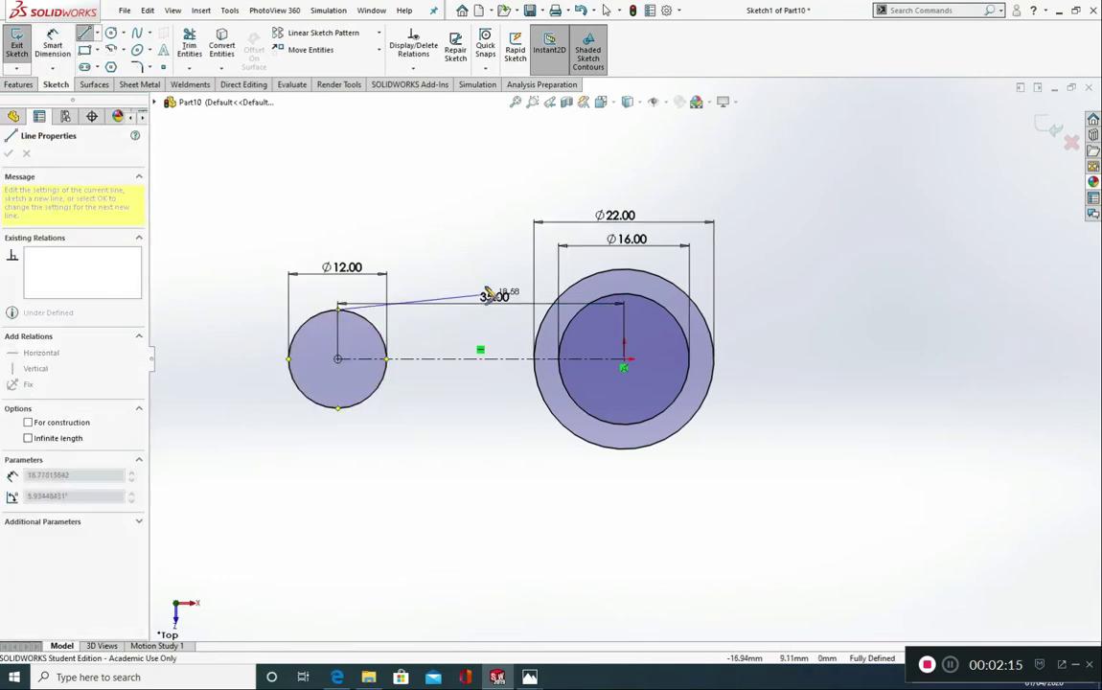
pyautogui.click(502, 266)
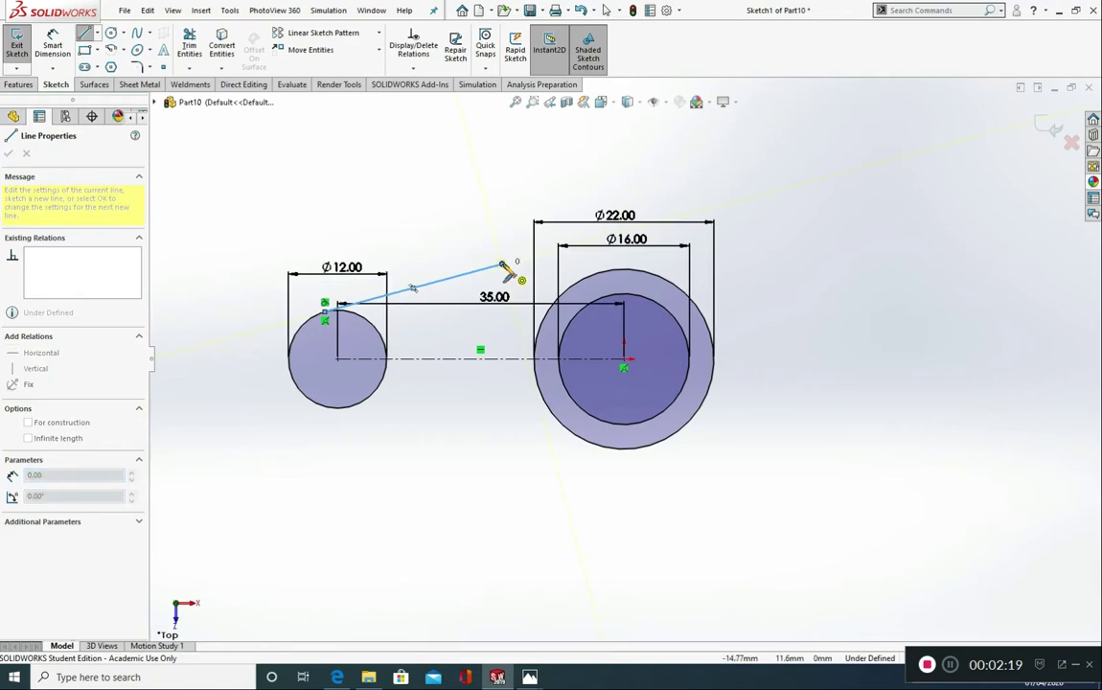
pyautogui.press('Escape')
# Mirror the sloped tangent line about the horizontal construction line, keeping the original
pyautogui.click(498, 270)
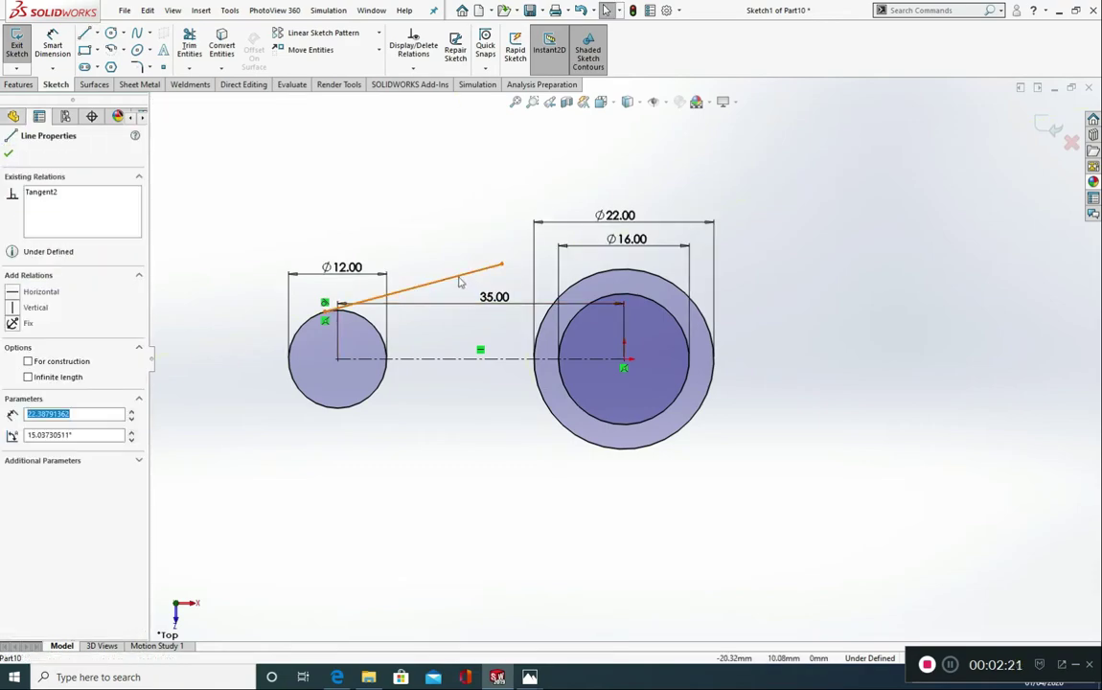
pyautogui.click(496, 239)
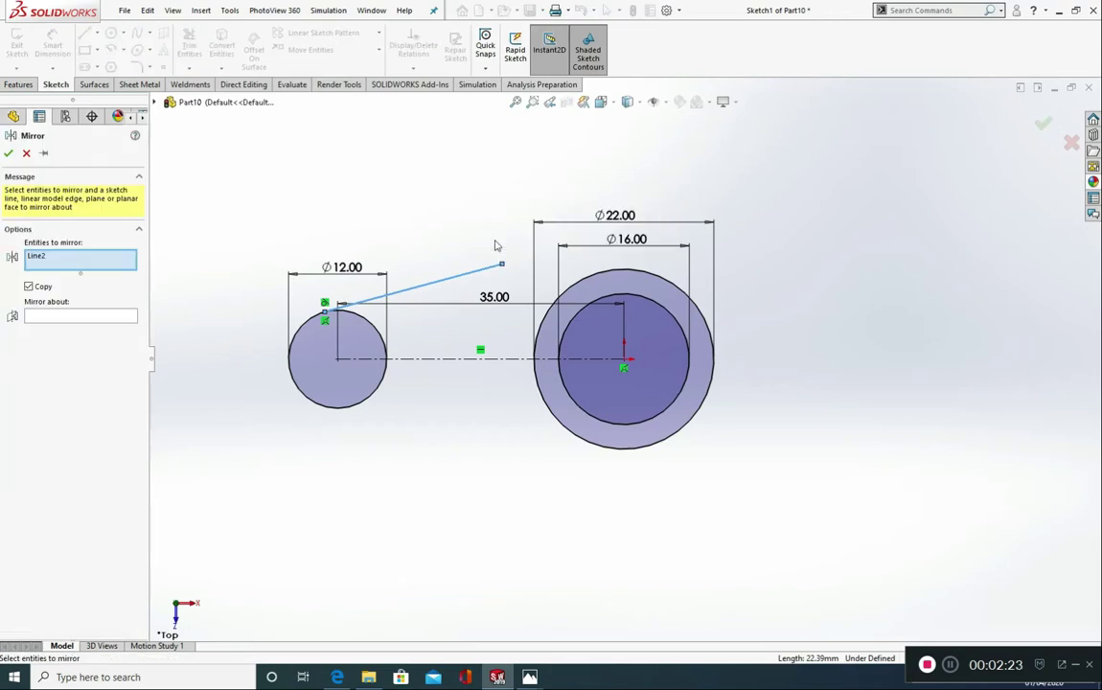
pyautogui.click(71, 315)
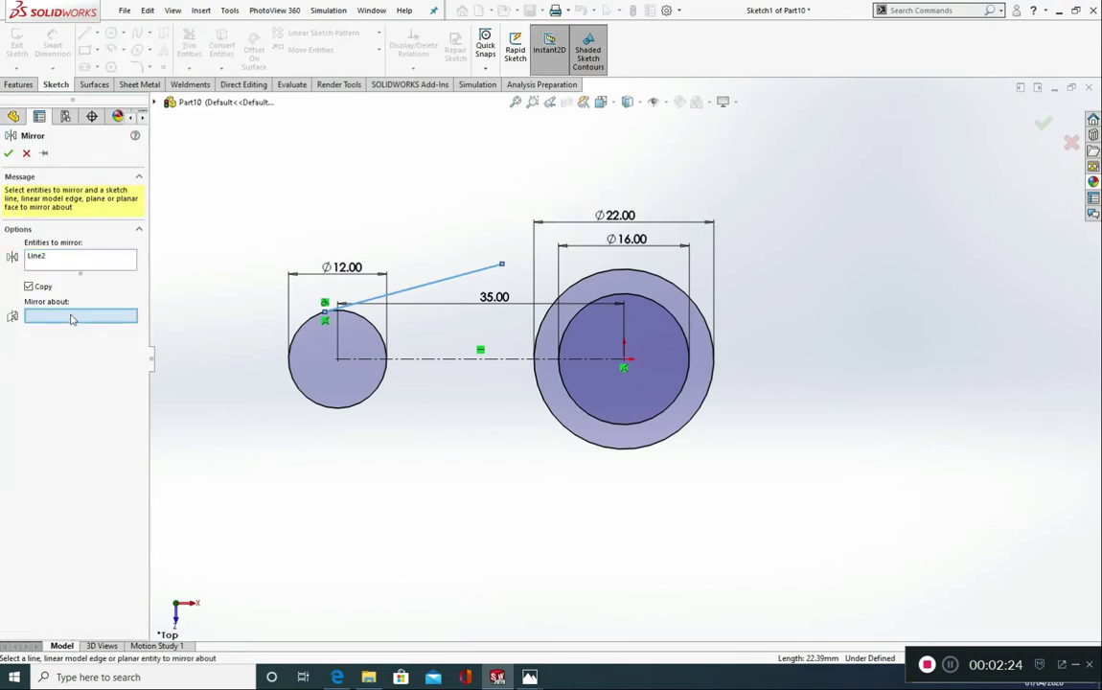
pyautogui.click(424, 360)
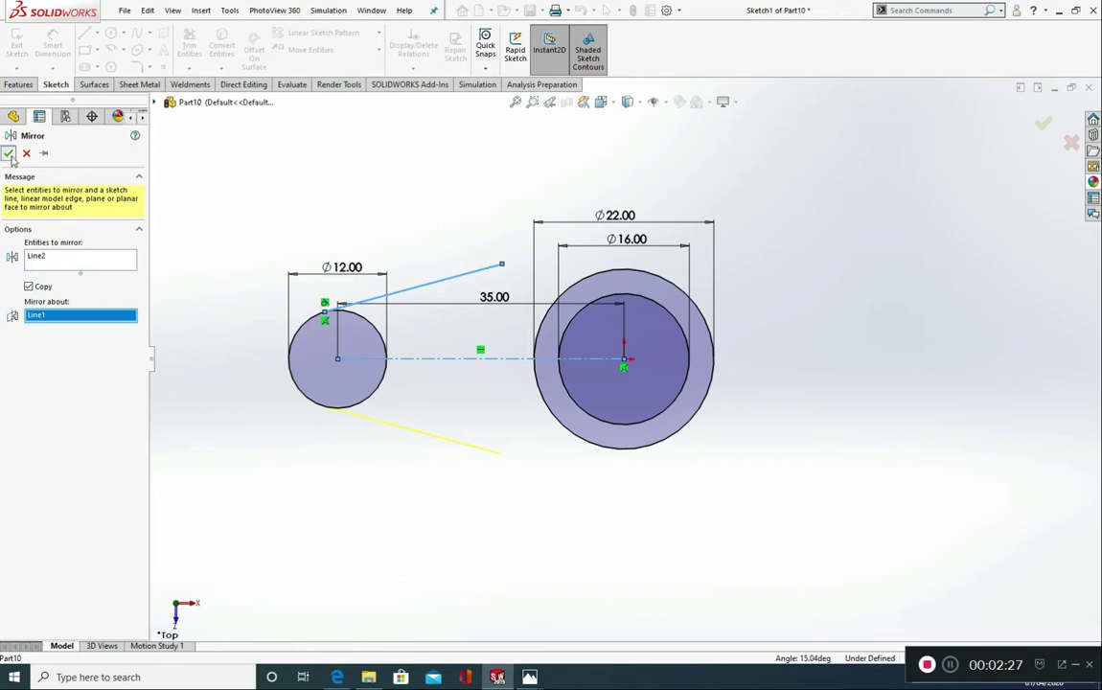
pyautogui.click(8, 153)
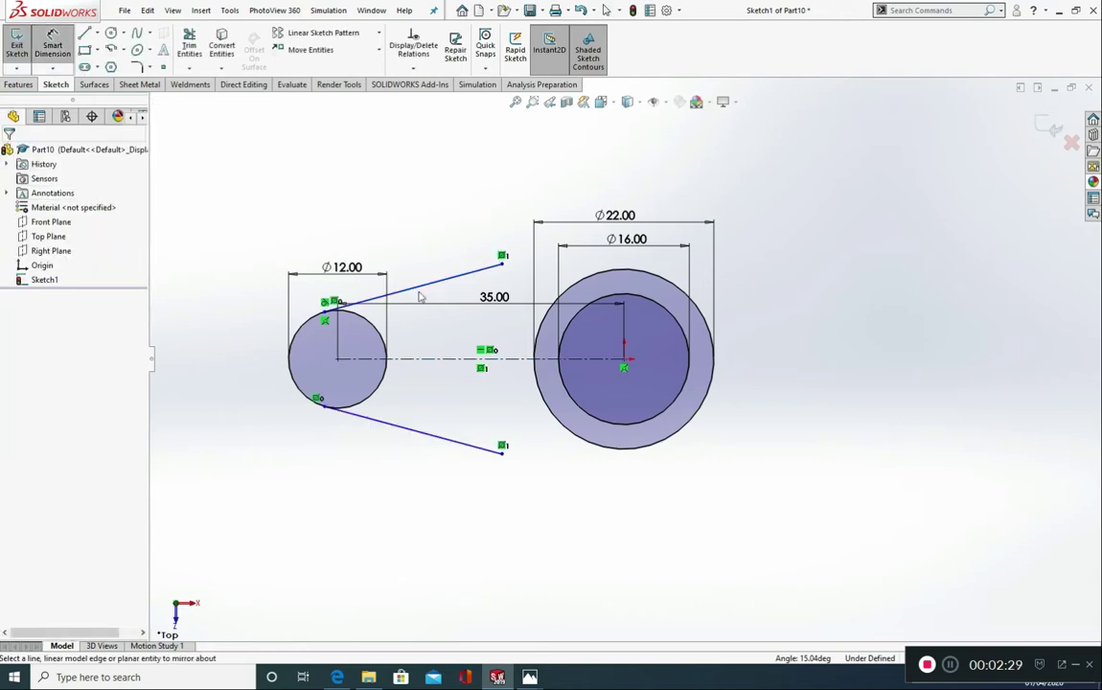
# Dimension the angle between the two sloped tangent lines as 22°
pyautogui.click(421, 431)
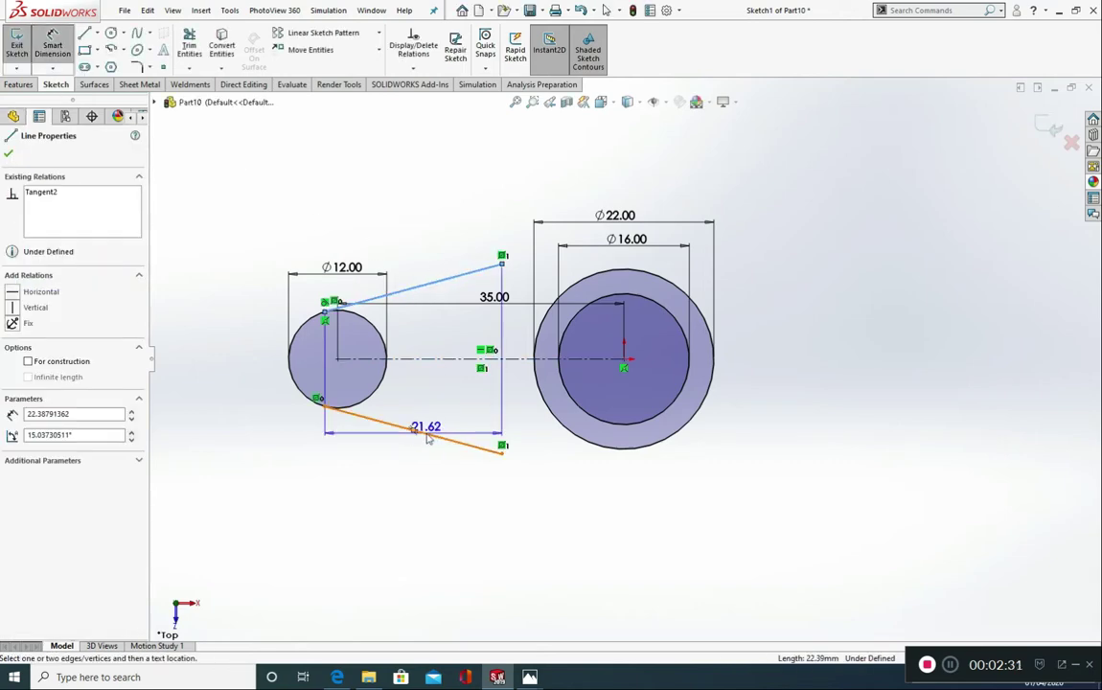
pyautogui.click(433, 280)
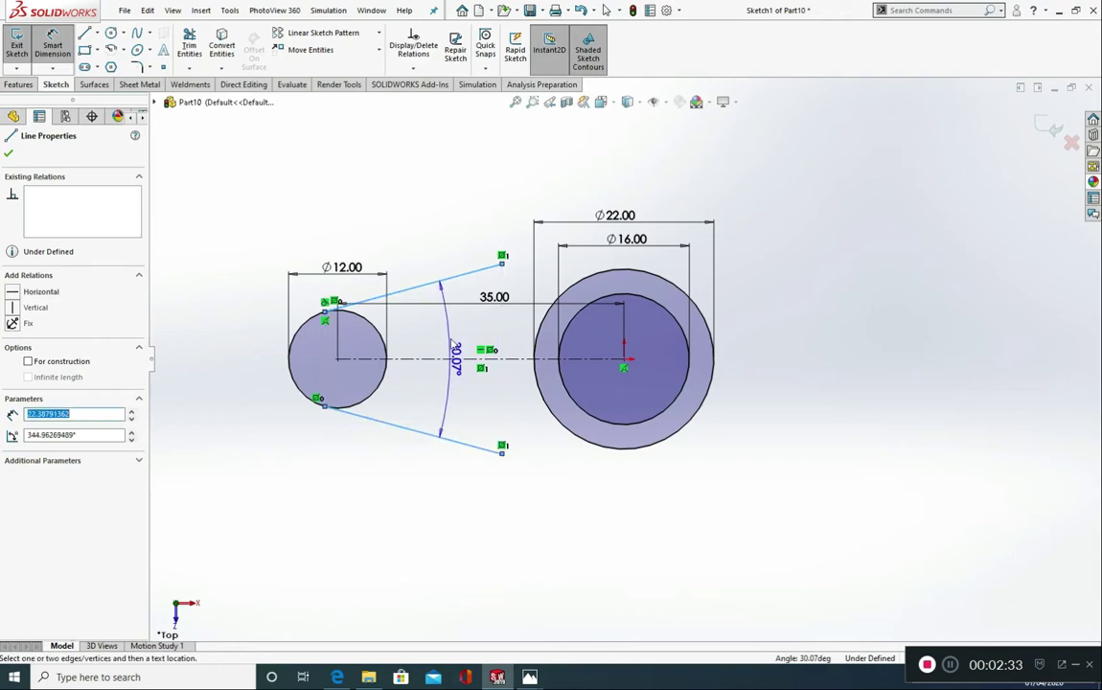
pyautogui.click(450, 345)
pyautogui.write('22')
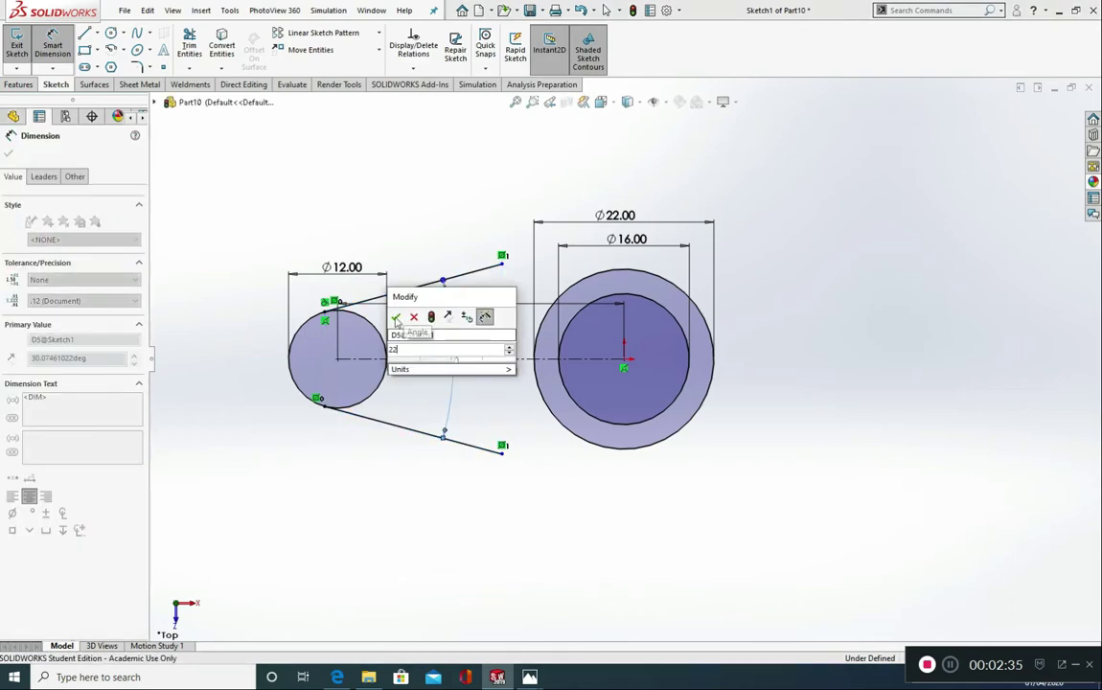
pyautogui.click(396, 318)
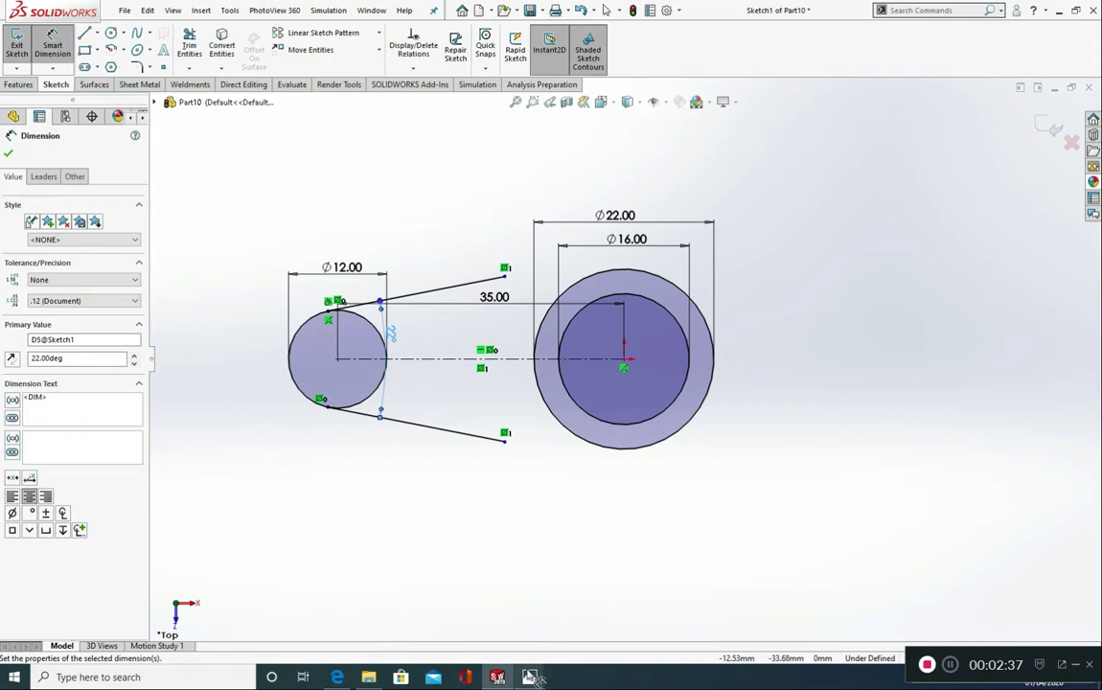
# Consult the Phase 1 drawing in Photos, return to SOLIDWORKS and draw a vertical line about 20 mm long joining the sloped lines' free ends
pyautogui.moveTo(530, 678)
pyautogui.click(434, 577)
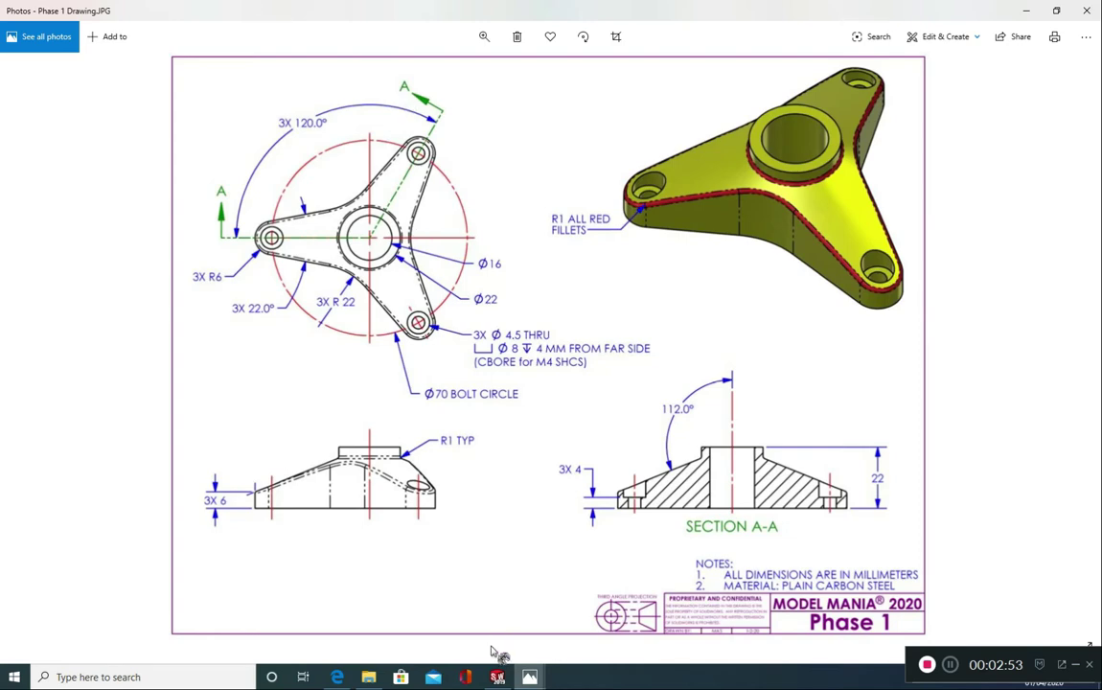
pyautogui.click(499, 677)
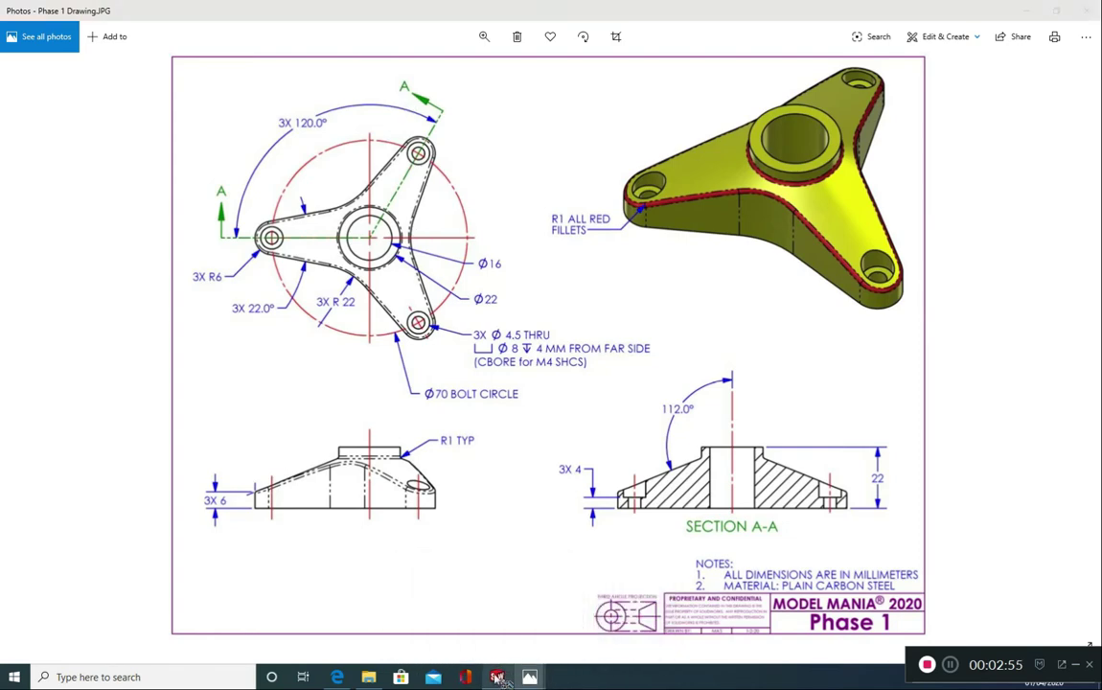
pyautogui.click(1030, 15)
pyautogui.click(84, 32)
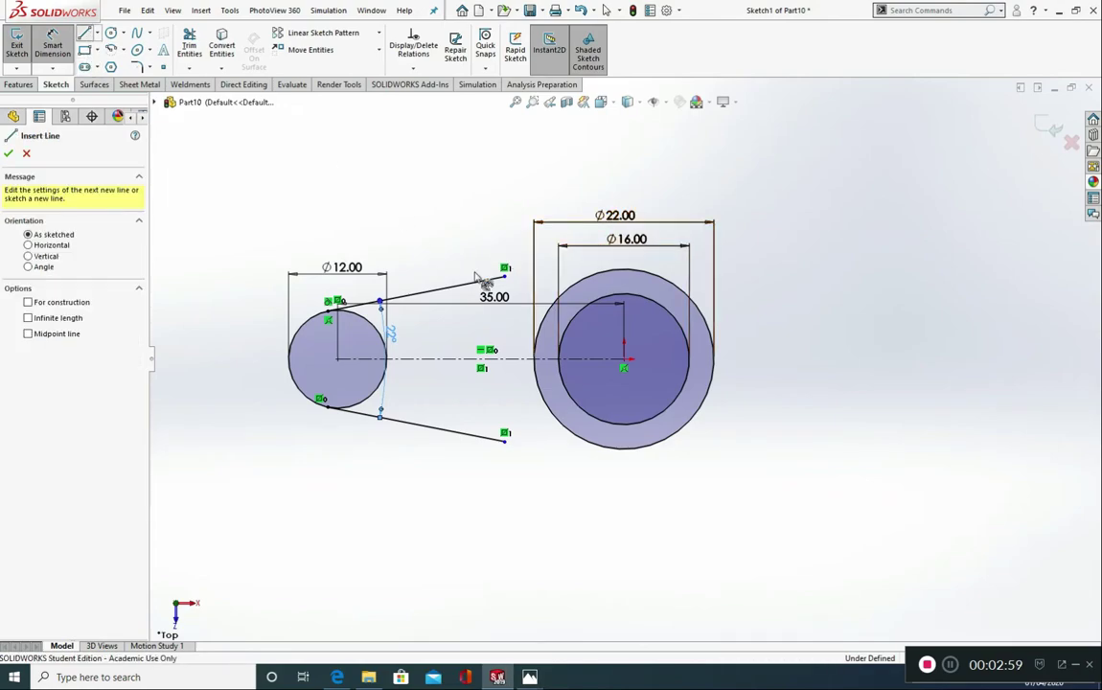
pyautogui.click(505, 277)
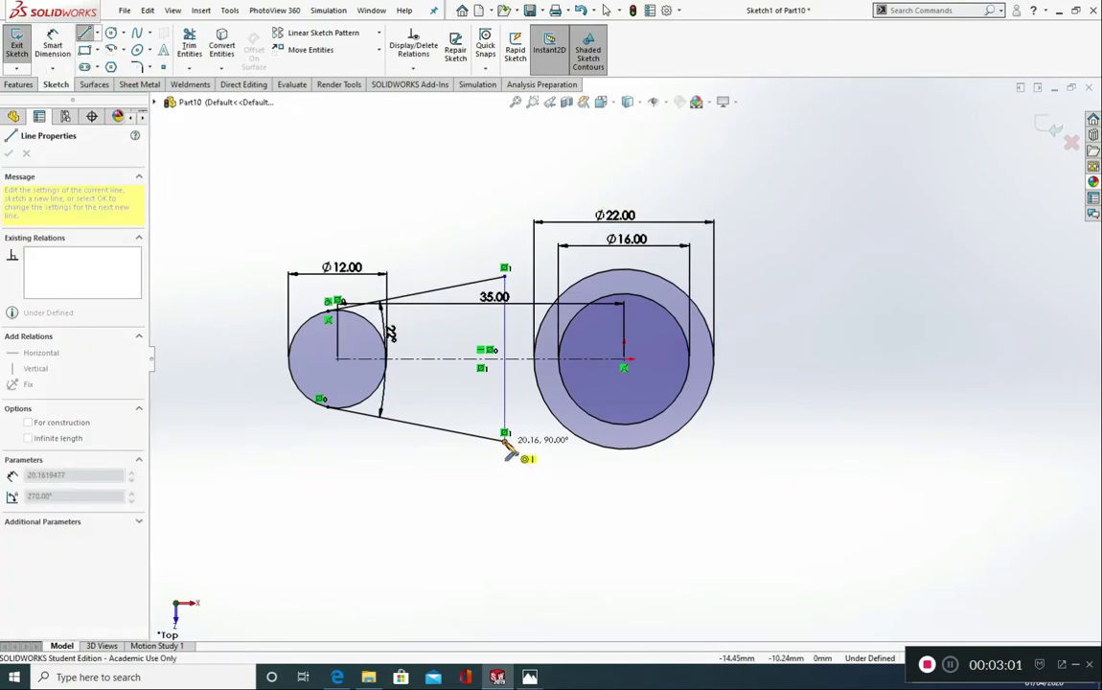
pyautogui.doubleClick(505, 439)
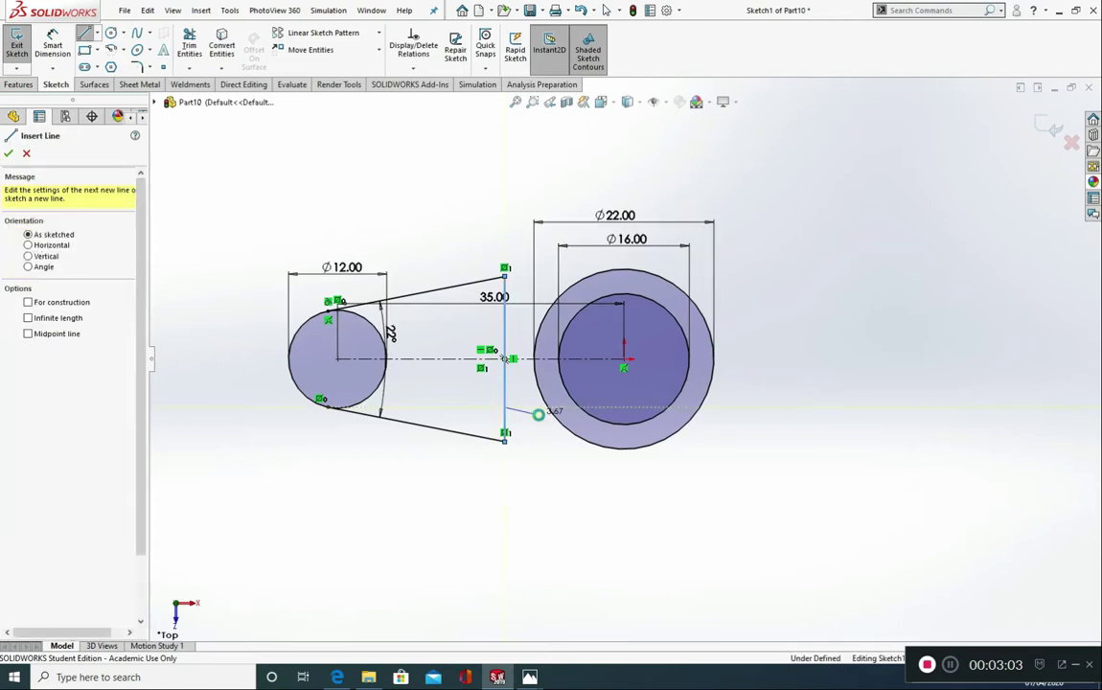
pyautogui.press('Escape')
# Add a Midpoint relation between the vertical closing line and the origin at the centre of the concentric circles
pyautogui.click(506, 414)
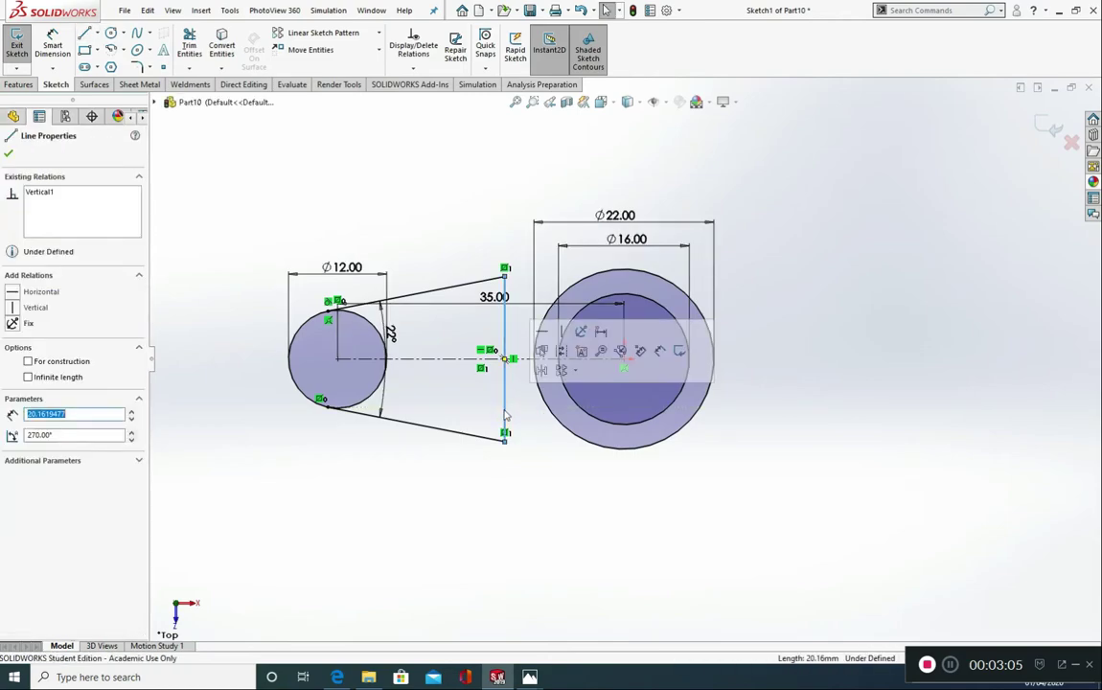
pyautogui.scroll(-3, 628, 345)
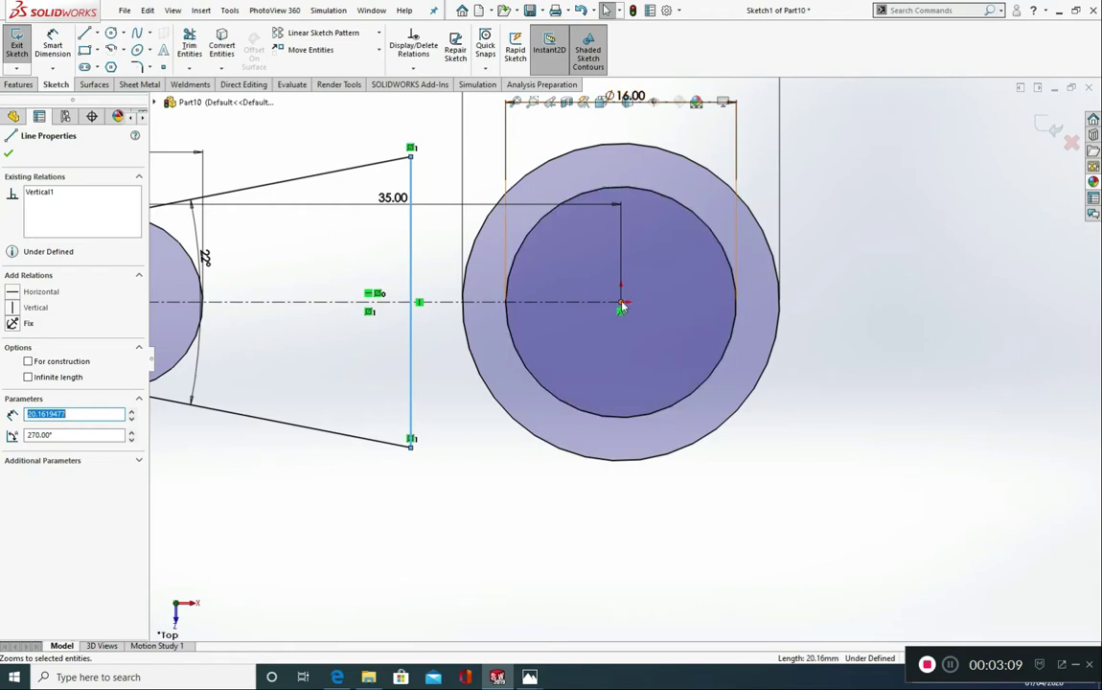
pyautogui.keyDown('ctrl'); pyautogui.click(622, 304); pyautogui.keyUp('ctrl')
pyautogui.click(37, 366)
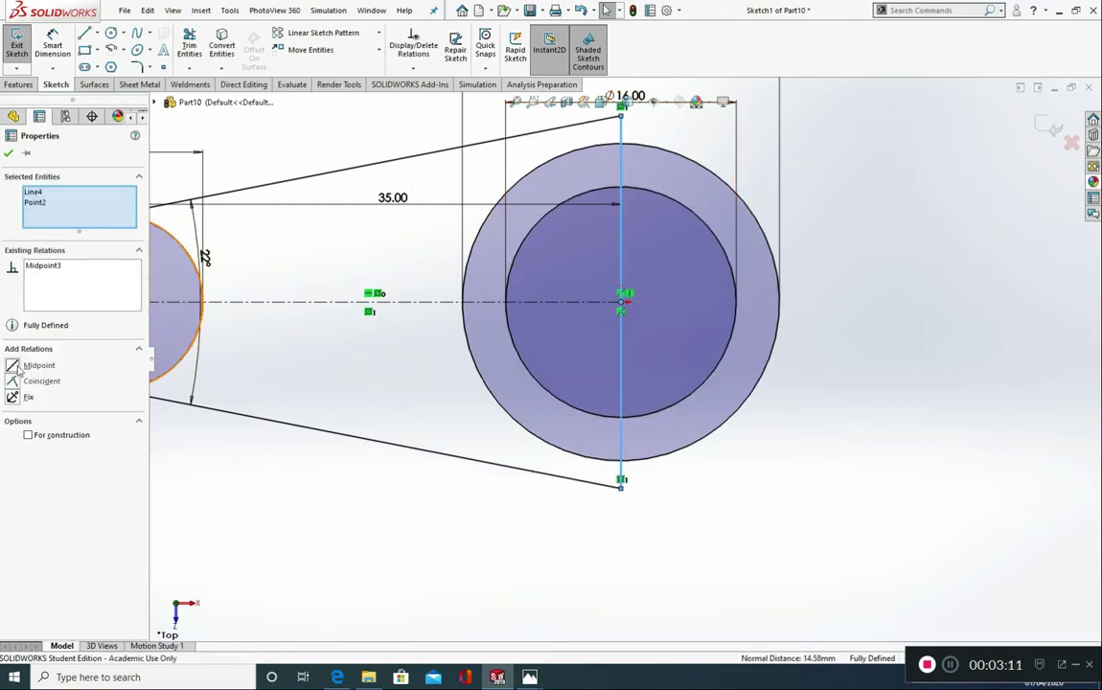
pyautogui.click(8, 158)
# Start an Extruded Boss/Base and select the three regions of the ring between the 16 mm and 22 mm circles as contours
pyautogui.scroll(5, 382, 446)
pyautogui.moveTo(381, 446); pyautogui.dragTo(400, 266, button='middle')
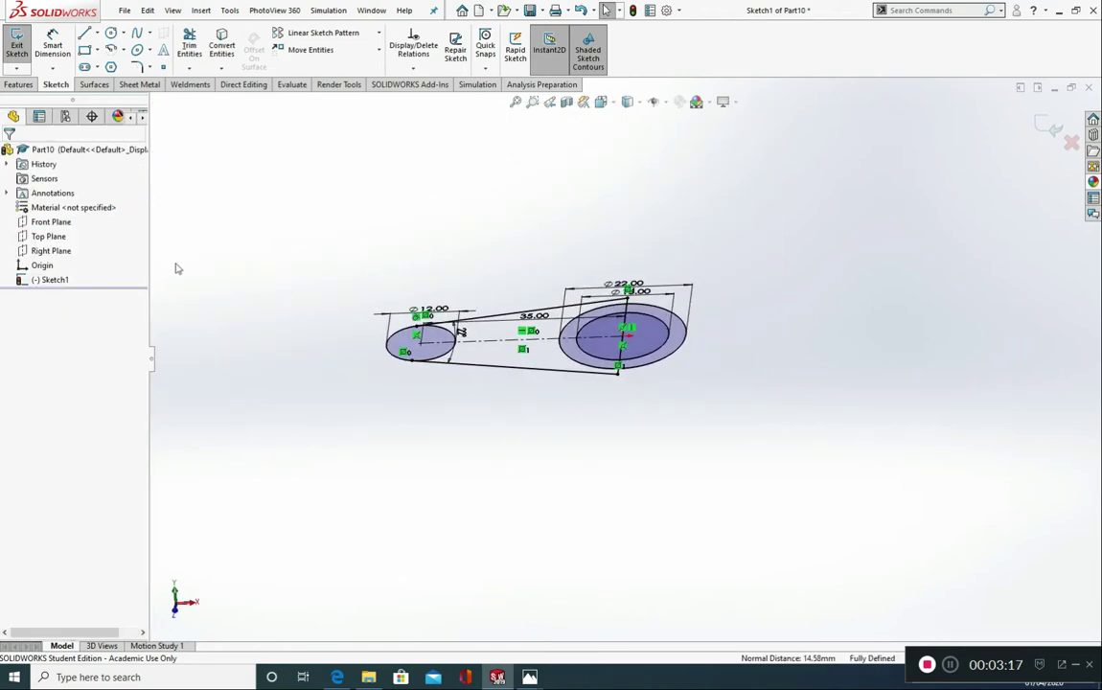
pyautogui.click(19, 86)
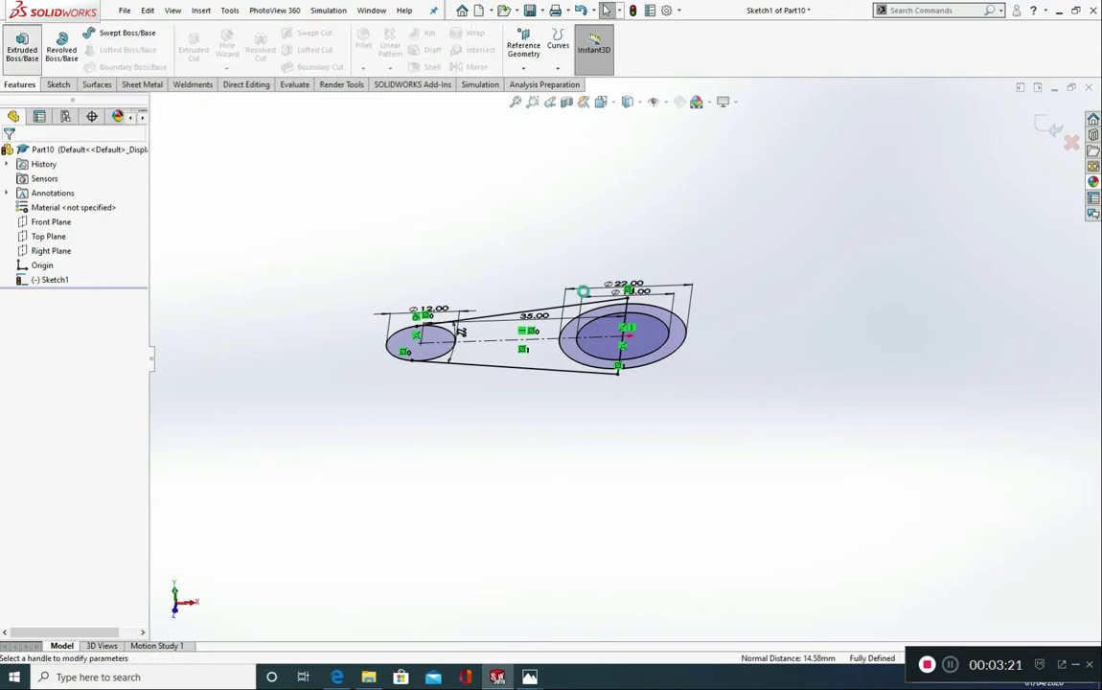
pyautogui.click(22, 45)
pyautogui.scroll(-3, 648, 357)
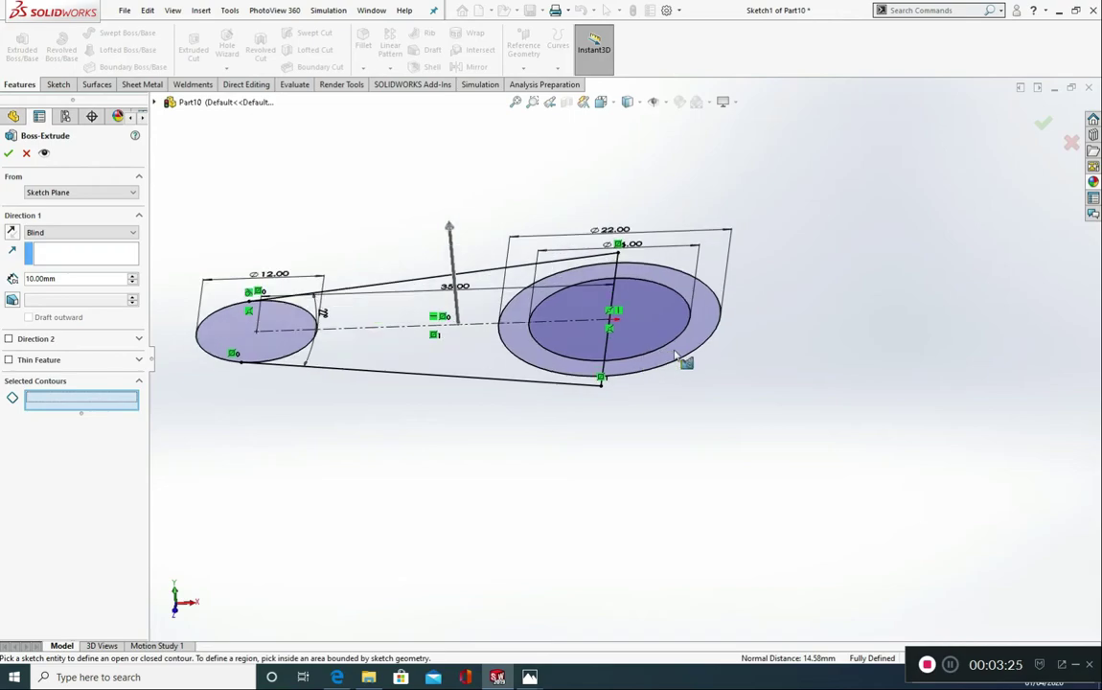
pyautogui.click(677, 356)
pyautogui.click(575, 321)
pyautogui.scroll(-3, 602, 278)
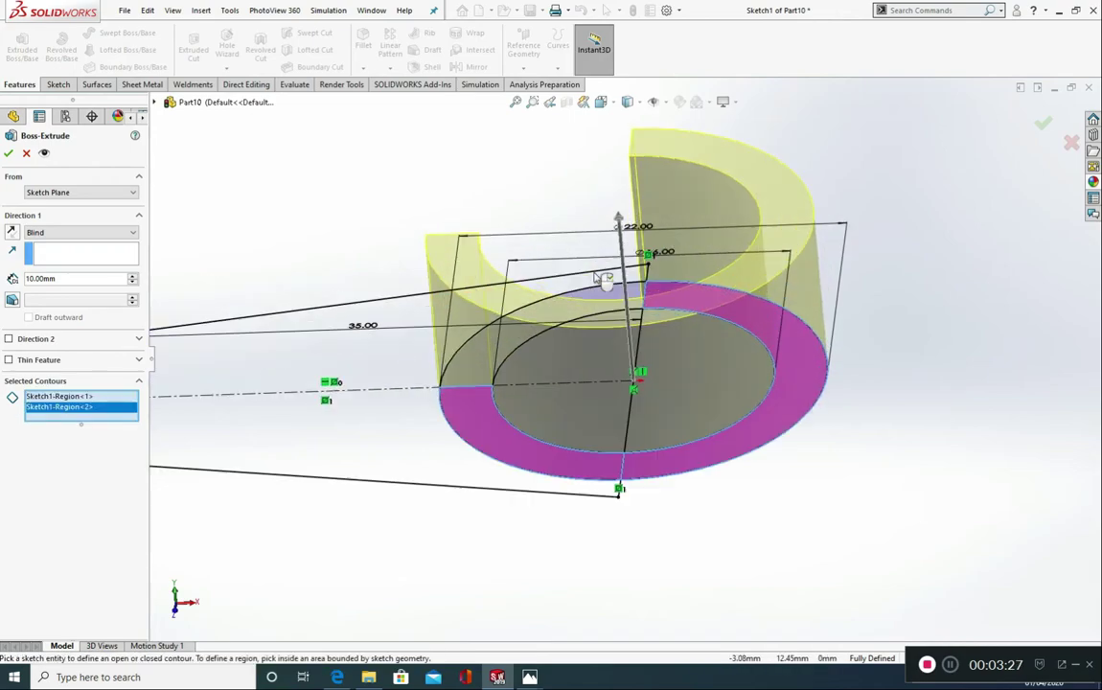
pyautogui.scroll(3, 602, 278)
pyautogui.click(227, 361)
pyautogui.scroll(2, 227, 362)
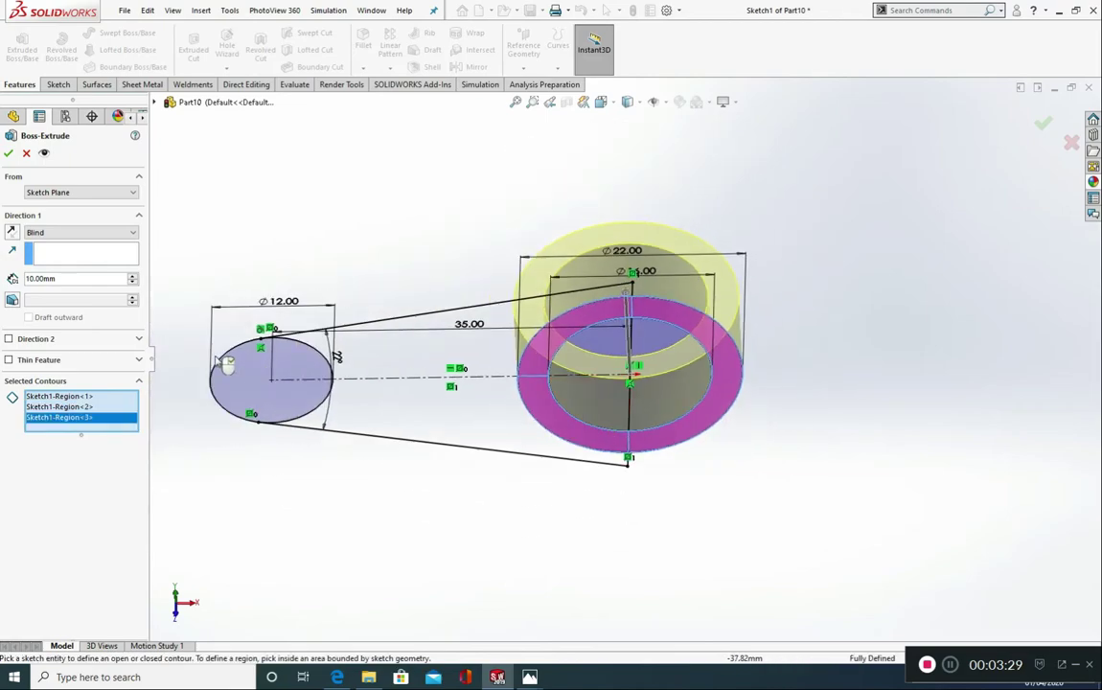
# Check the hub height in the Phase 1 drawing in Photos, return to SOLIDWORKS and extrude the selected ring 22 mm, Blind
pyautogui.moveTo(528, 675)
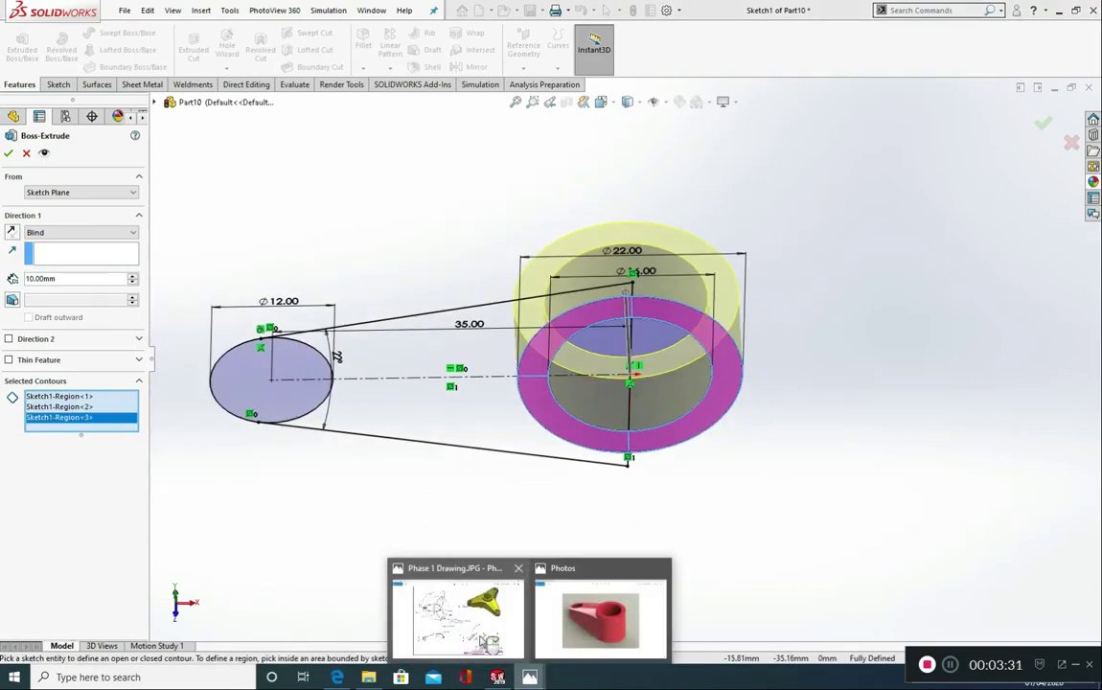
pyautogui.click(487, 640)
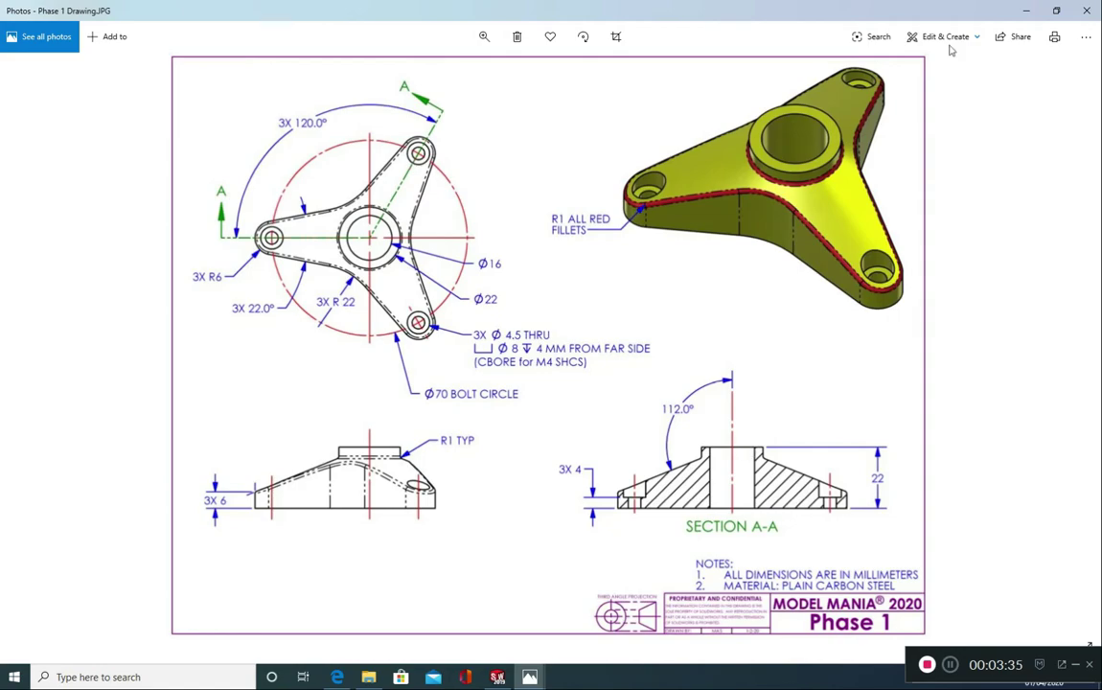
pyautogui.click(1024, 9)
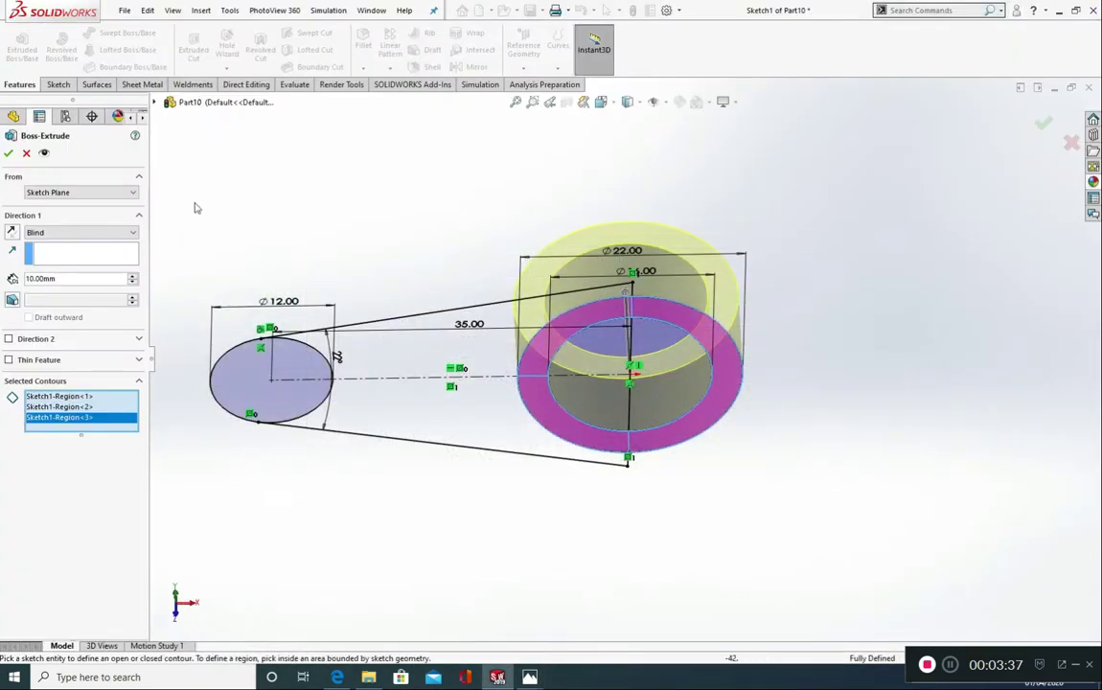
pyautogui.click(85, 278)
pyautogui.write('22')
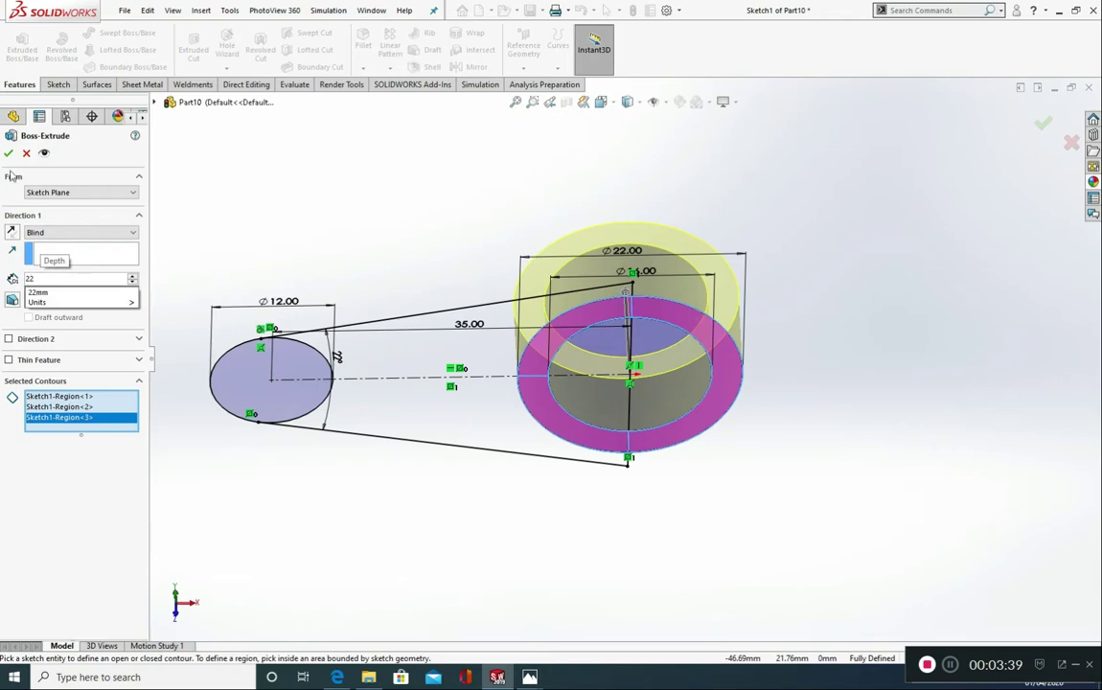
pyautogui.press('Return')
pyautogui.click(9, 153)
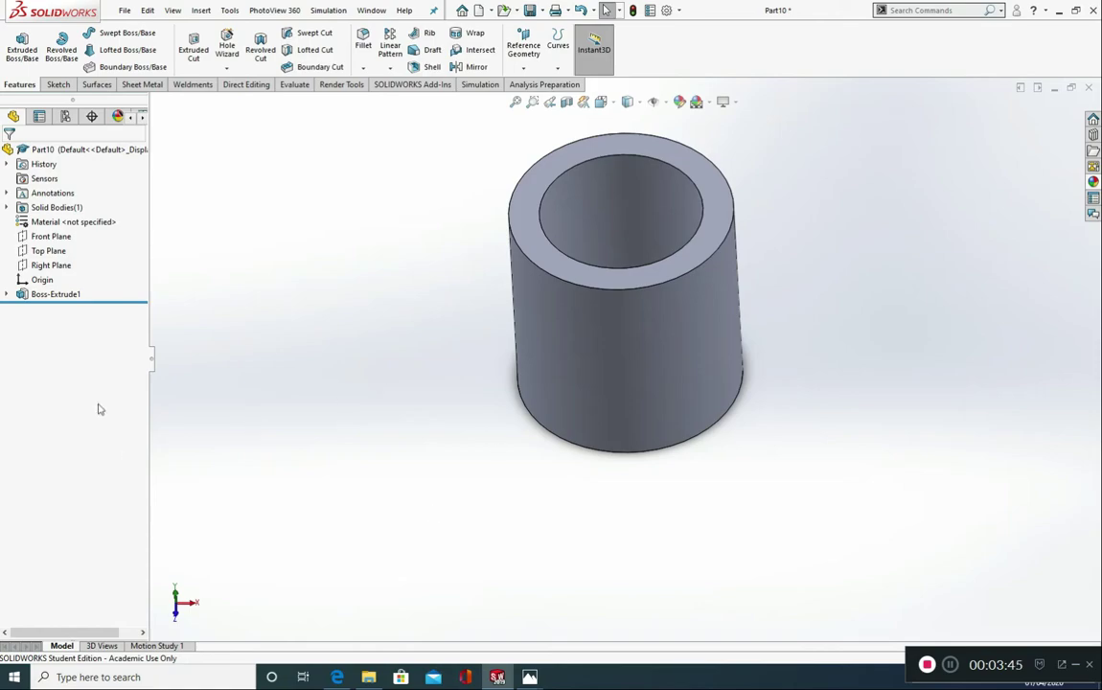
# Show the base sketch contained in the hub extrusion
pyautogui.click(8, 295)
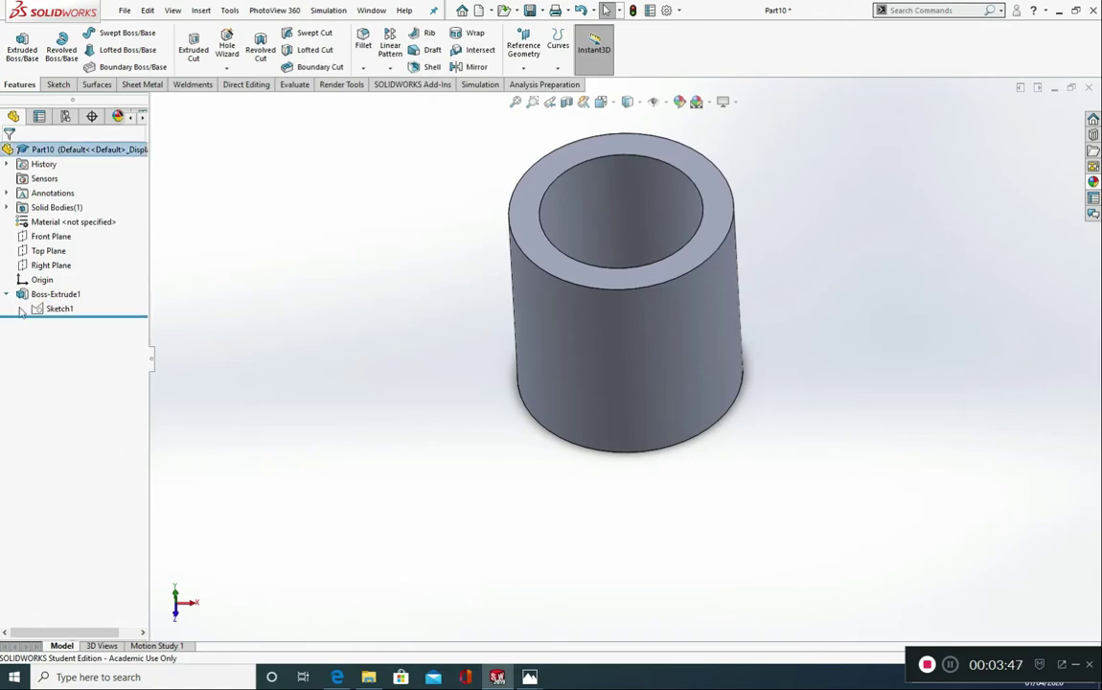
pyautogui.click(34, 309)
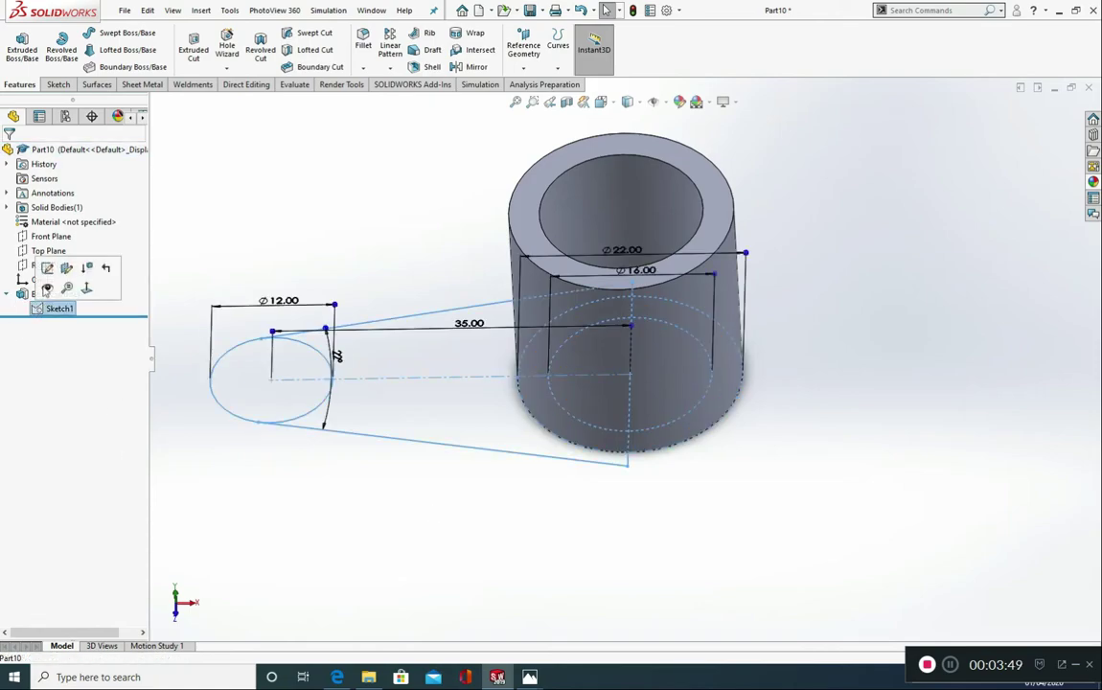
pyautogui.click(47, 288)
pyautogui.press('z')
pyautogui.press('z')
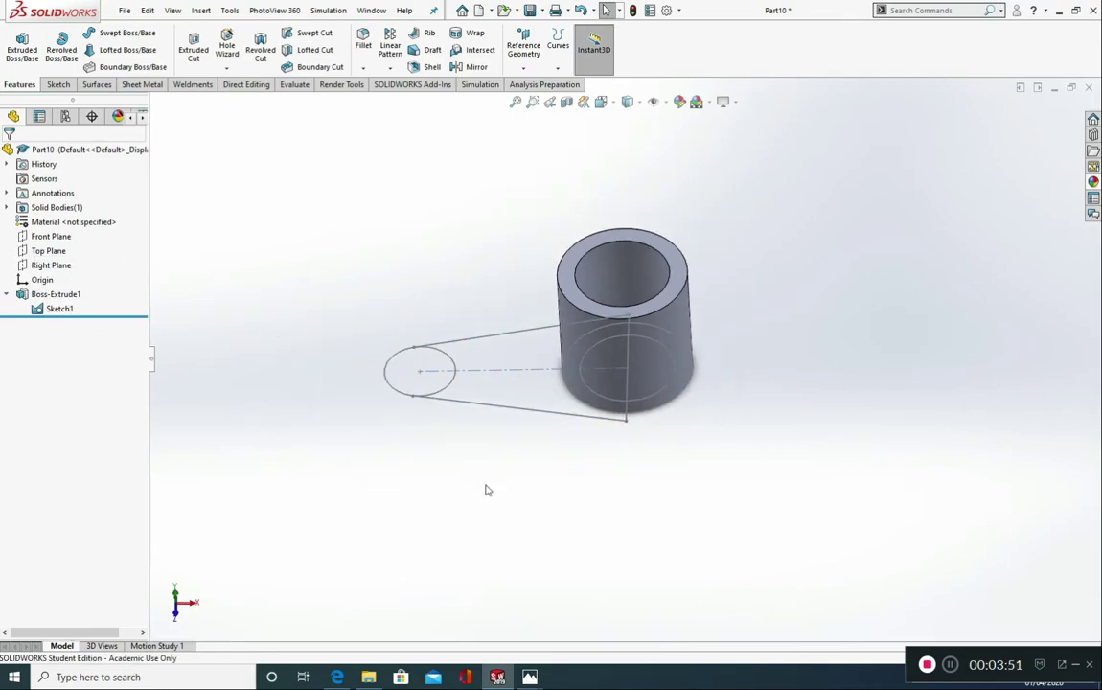
pyautogui.moveTo(515, 441); pyautogui.dragTo(514, 434, button='middle')
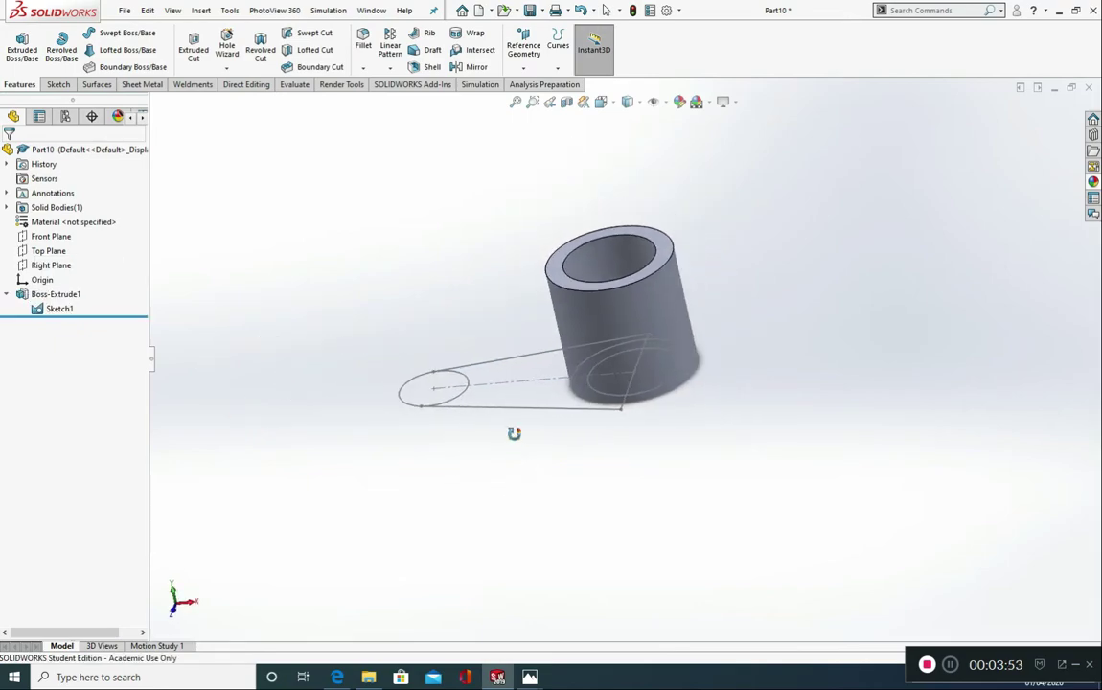
# Consult the Phase 1 drawing in Photos, then in SOLIDWORKS sketch a line about 46 mm long on the Front Plane, rising about 27° toward the hub axis
pyautogui.moveTo(529, 676)
pyautogui.click(458, 576)
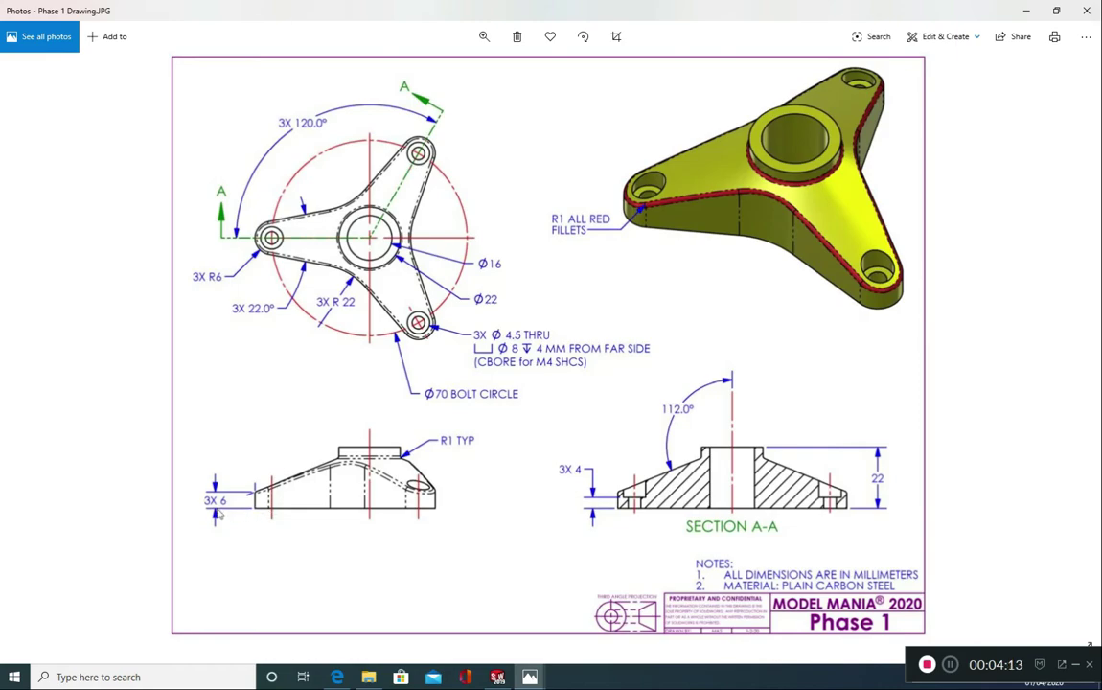
pyautogui.click(1030, 9)
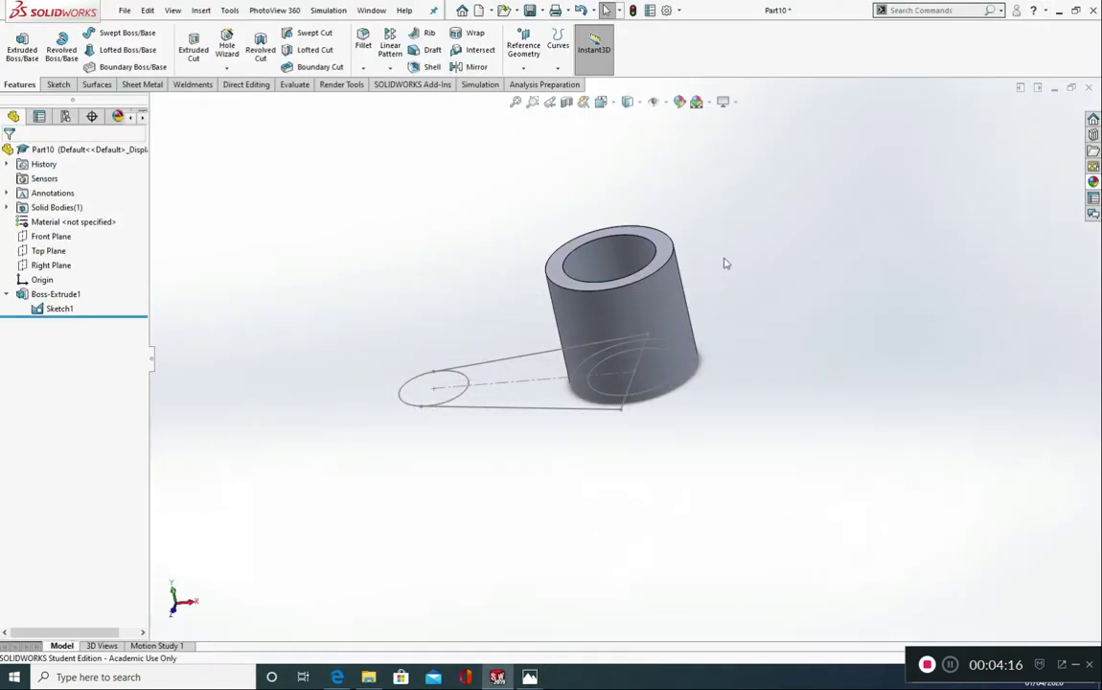
pyautogui.click(48, 236)
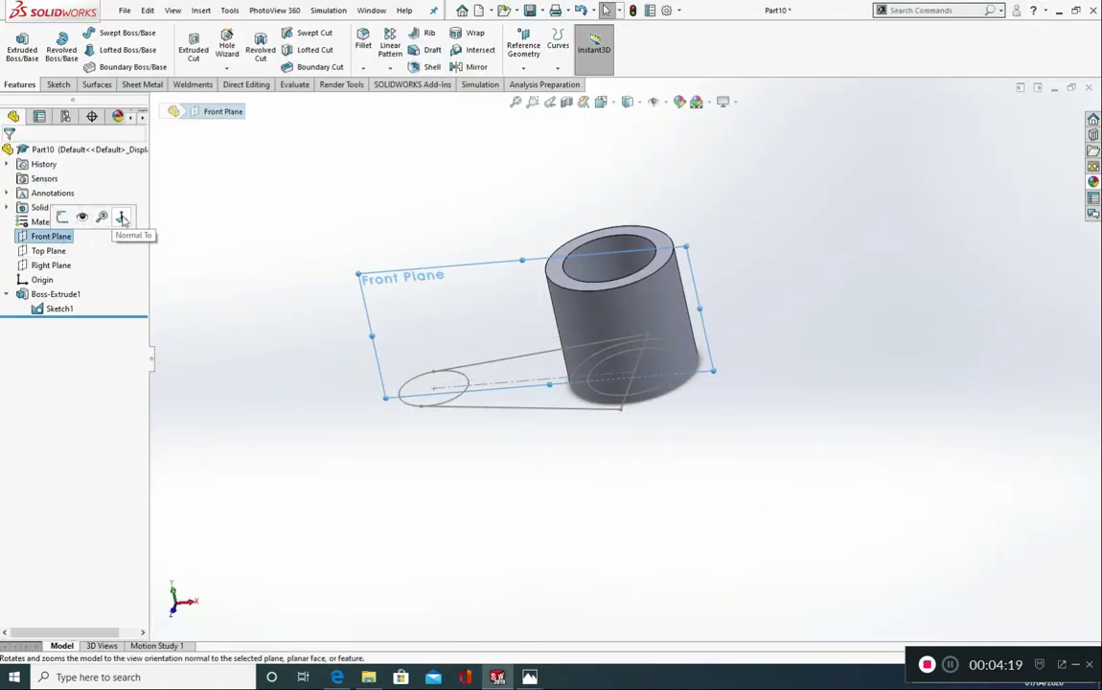
pyautogui.click(120, 217)
pyautogui.click(58, 84)
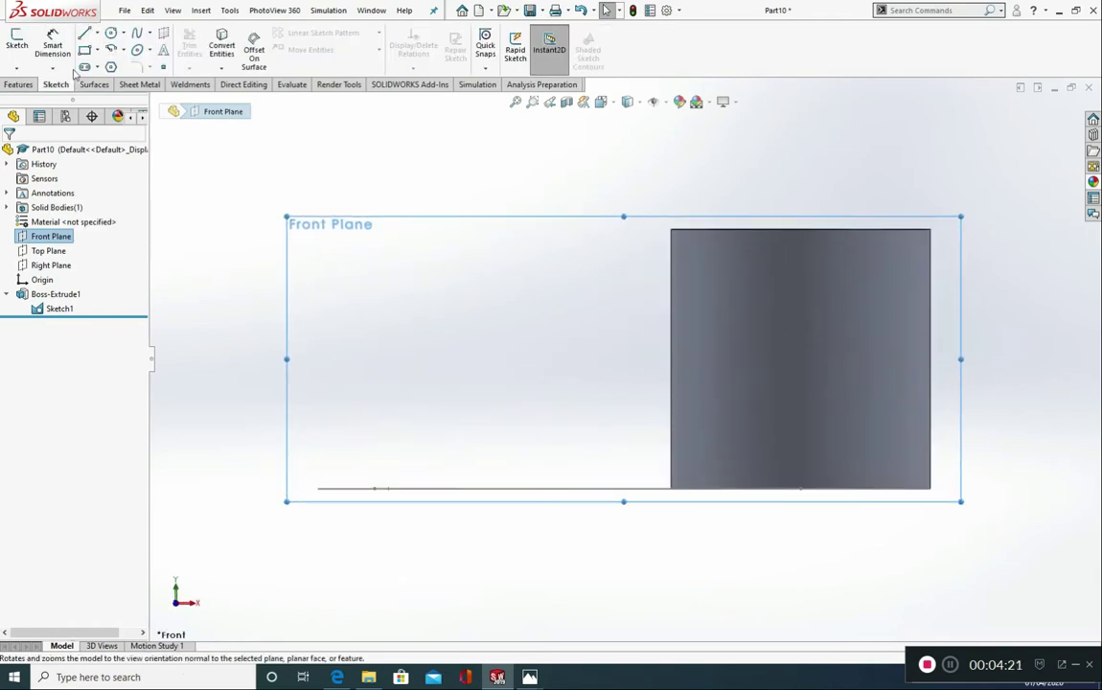
pyautogui.click(84, 32)
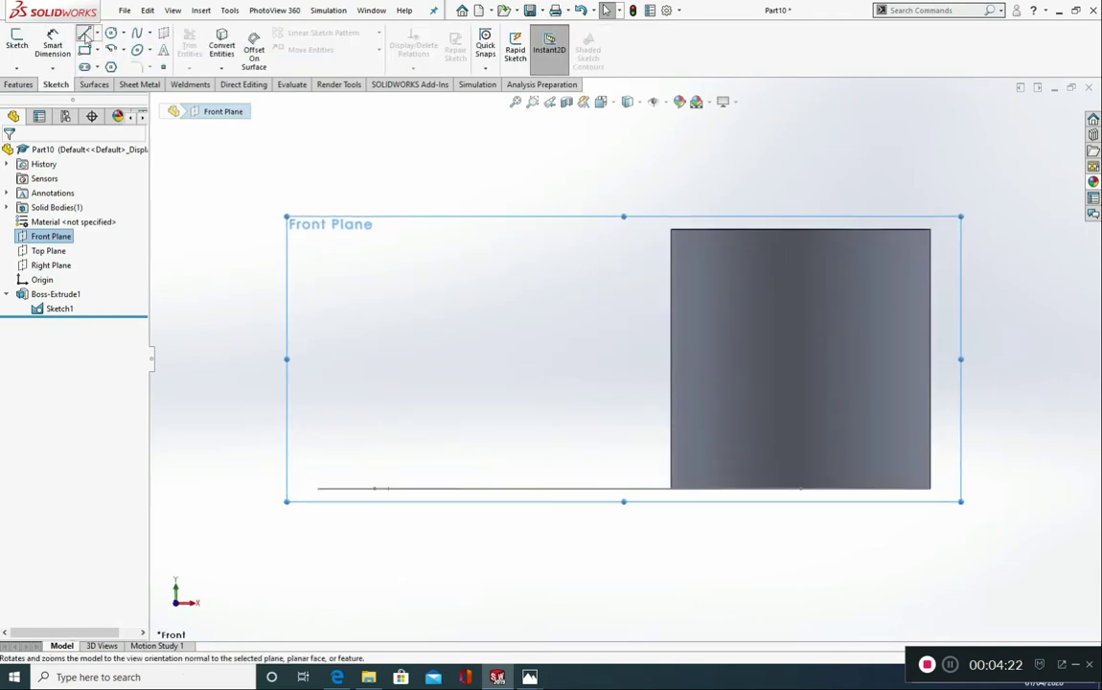
pyautogui.click(319, 440)
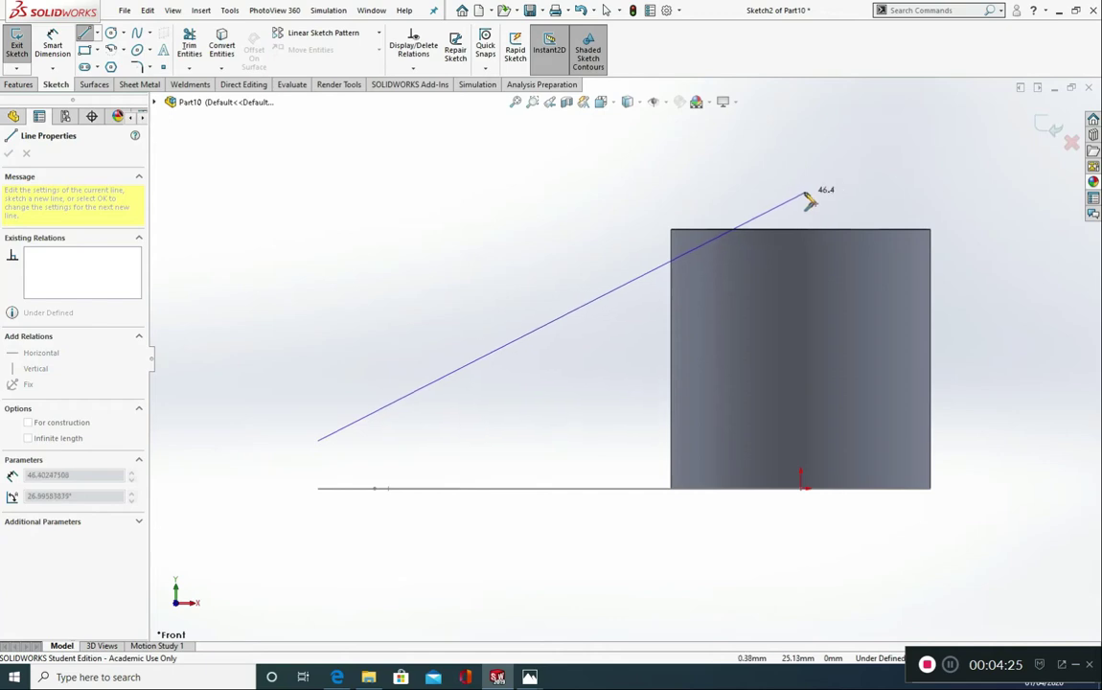
pyautogui.click(802, 199)
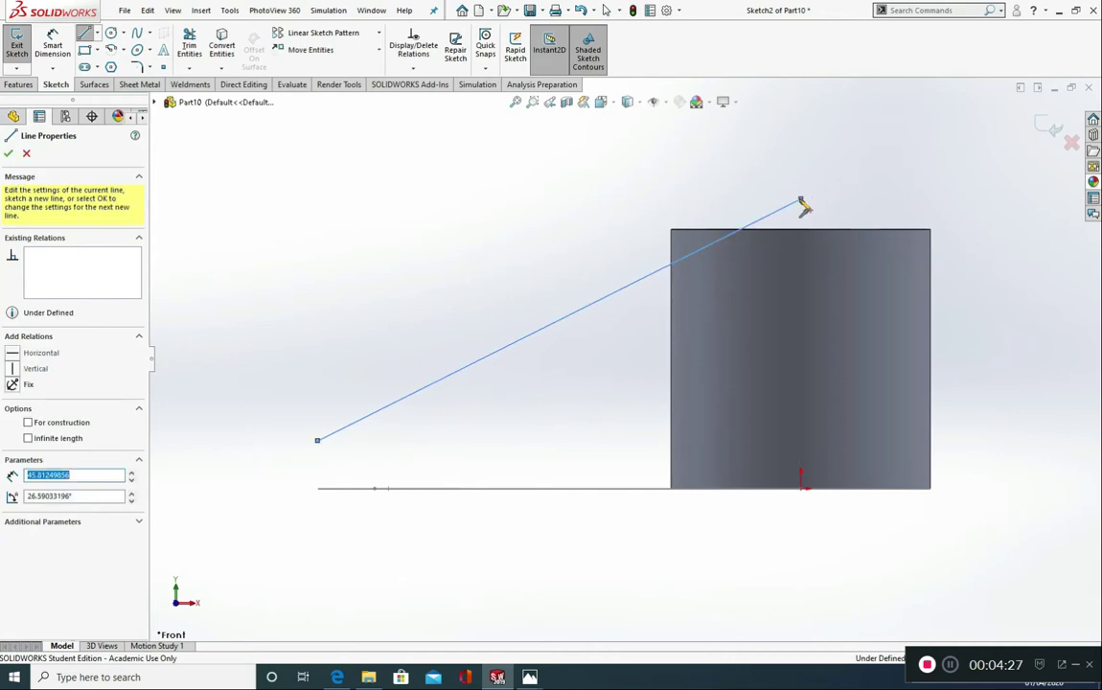
# Draw a vertical line about 24.6 mm long from the sloped line's upper end to the origin and convert it to construction geometry
pyautogui.click(801, 490)
pyautogui.press('Escape')
pyautogui.click(803, 220)
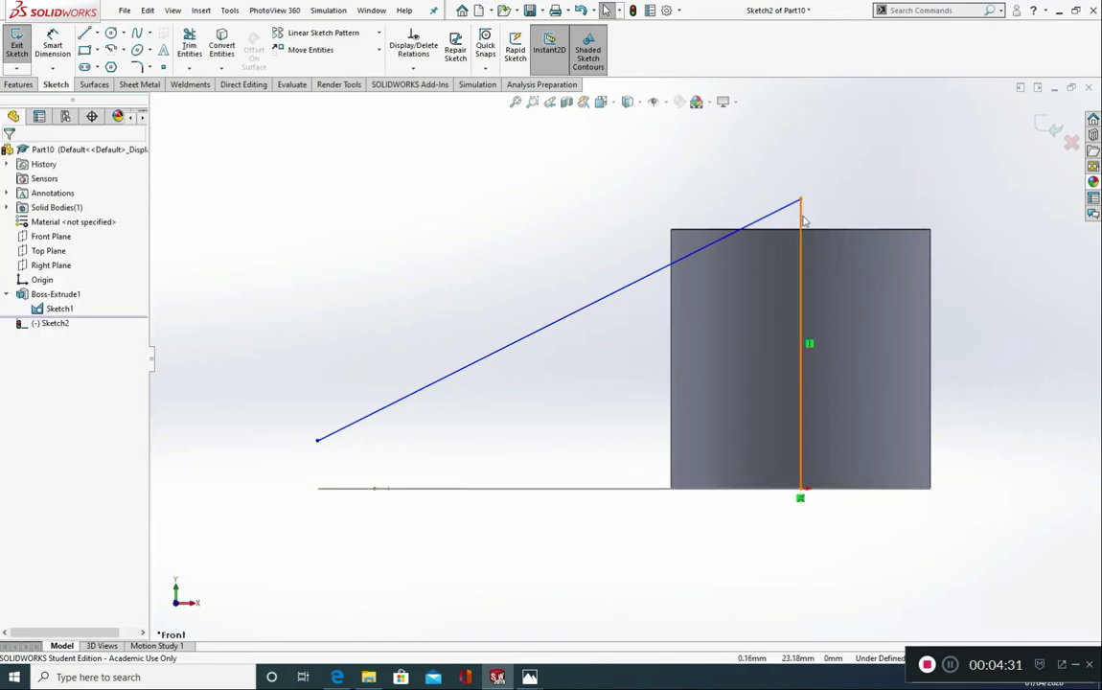
pyautogui.click(27, 361)
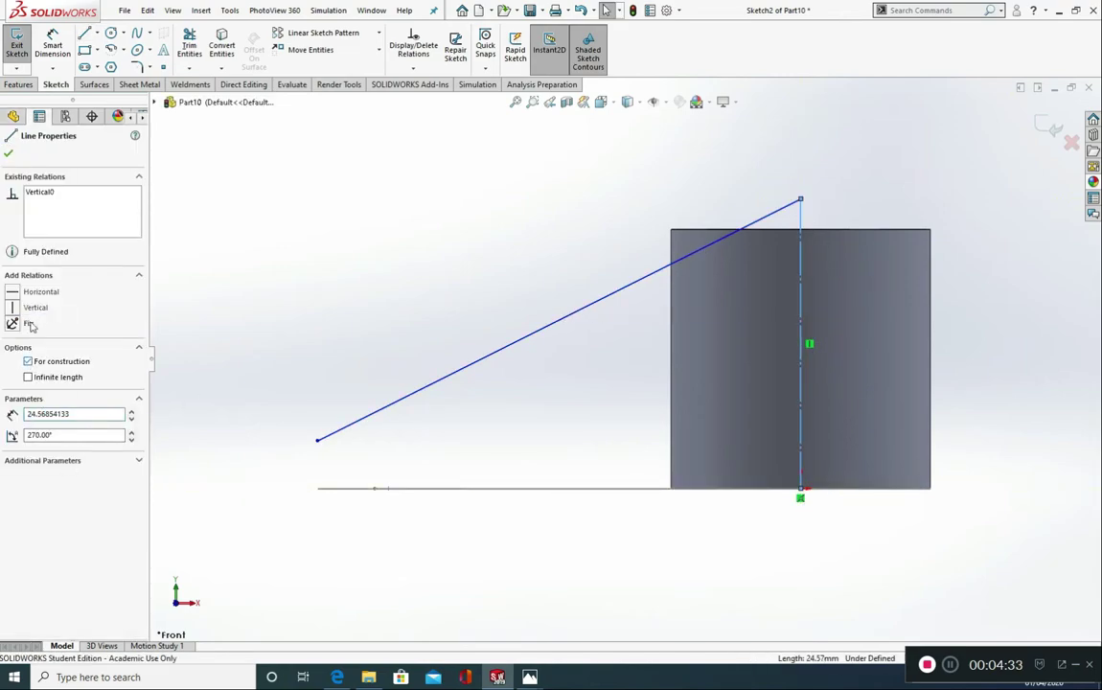
# Dimension the angle between the sloped line and the vertical construction line as 112°
pyautogui.click(8, 155)
pyautogui.click(52, 45)
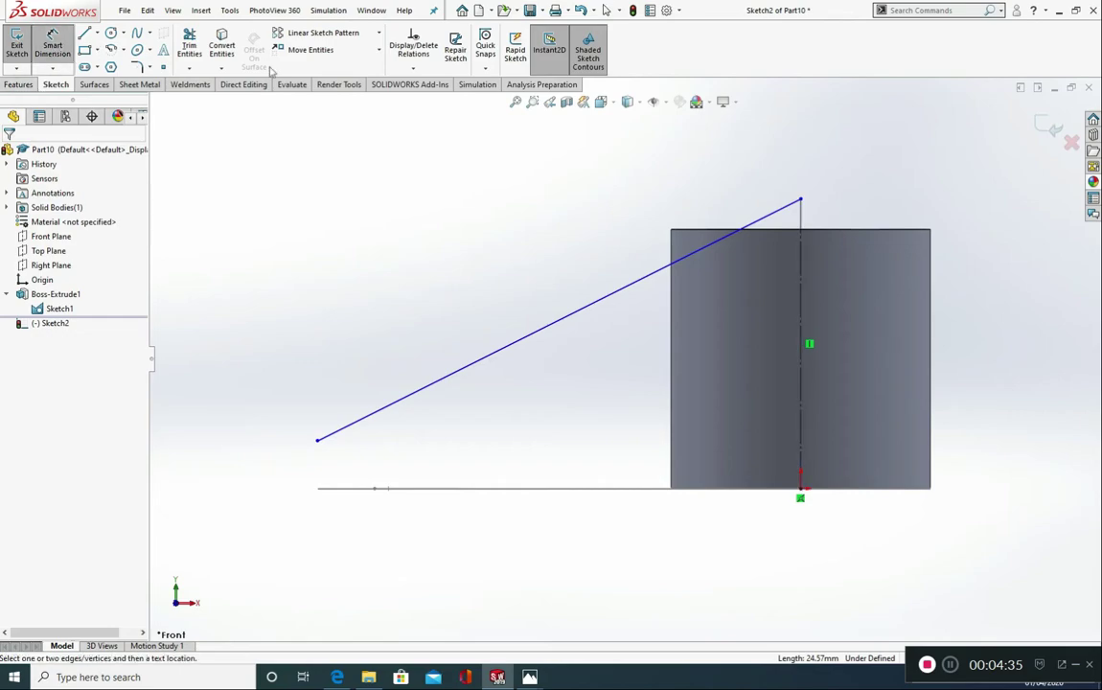
pyautogui.click(796, 218)
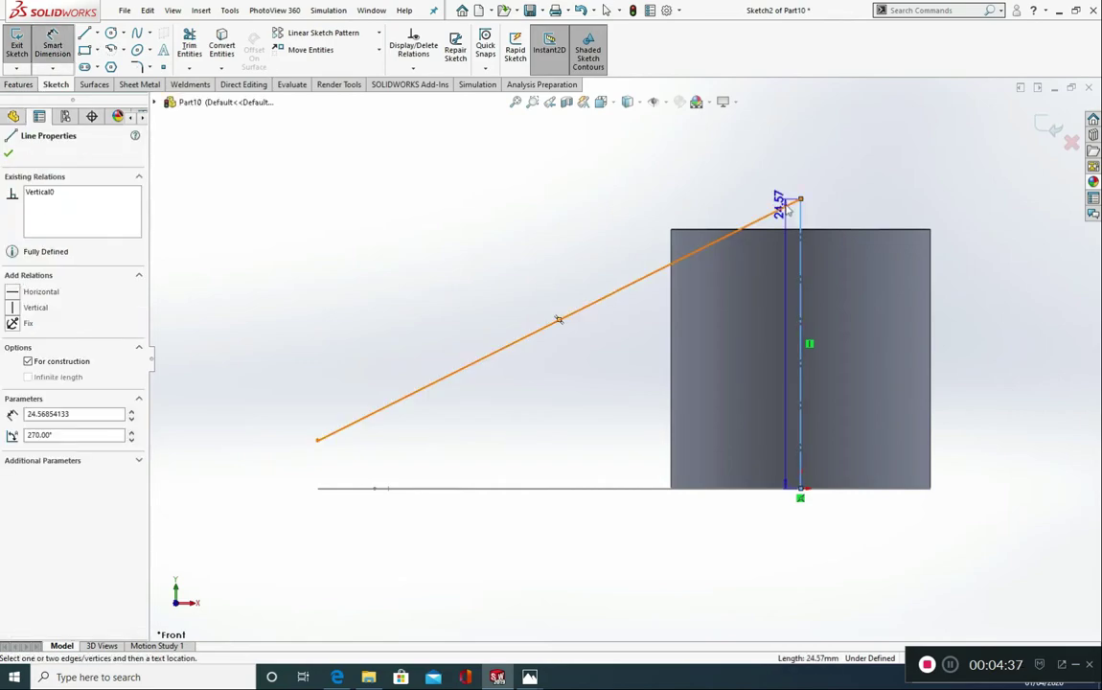
pyautogui.click(561, 321)
pyautogui.click(773, 161)
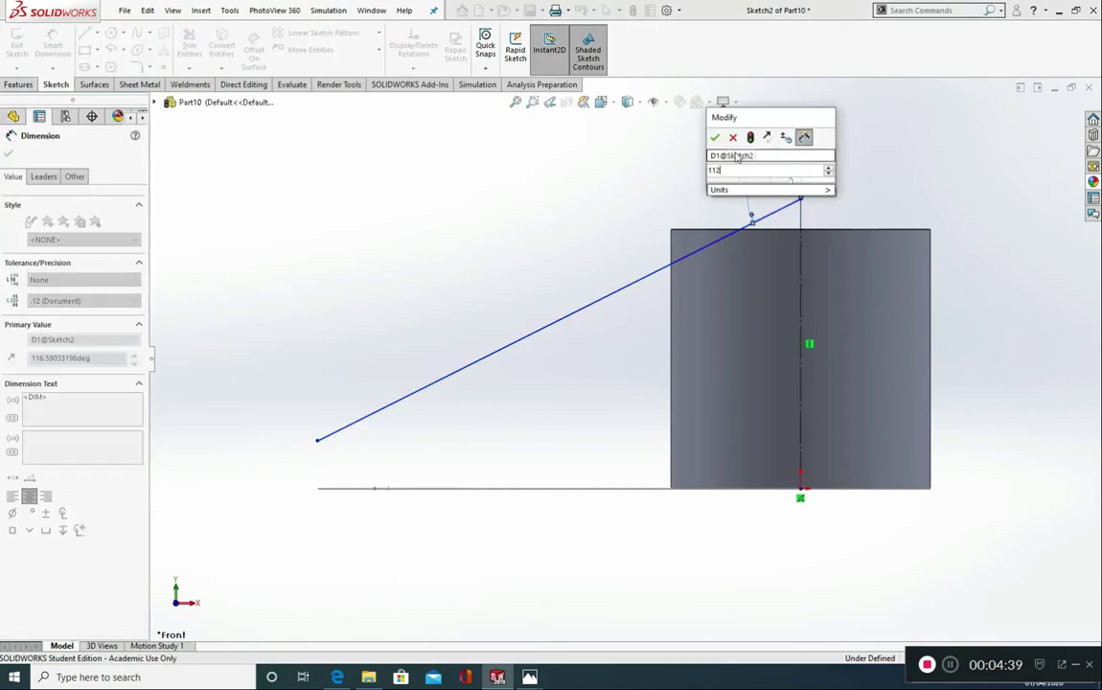
pyautogui.click(716, 136)
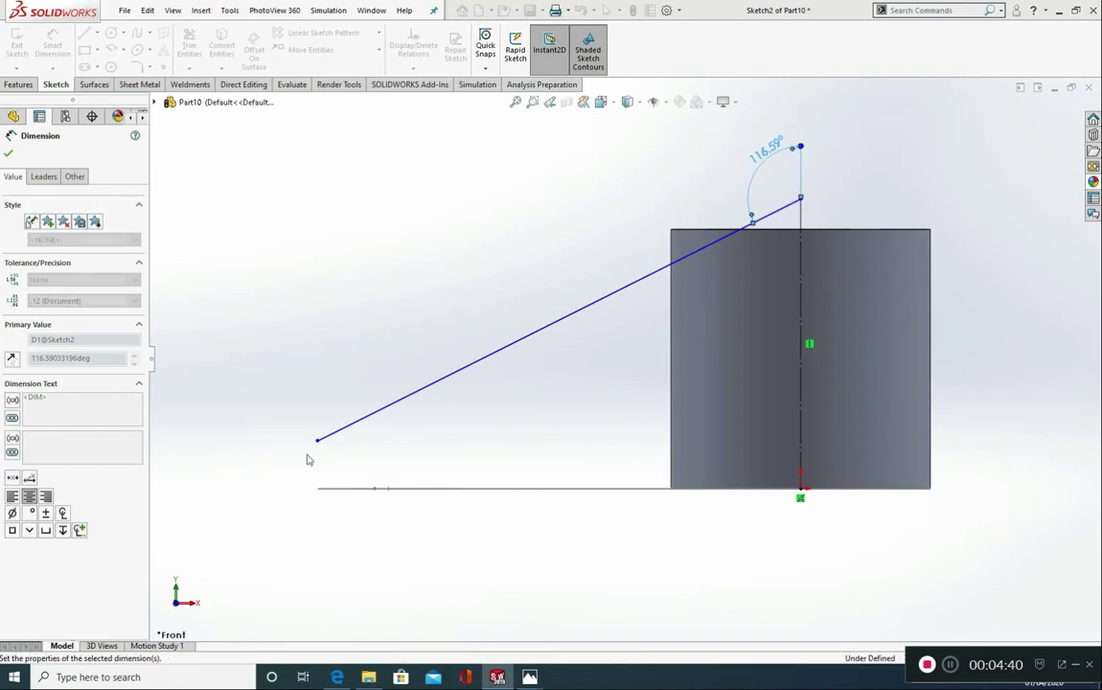
# Dimension the height of the sloped line's lower endpoint above the base sketch as 6 mm
pyautogui.click(300, 401)
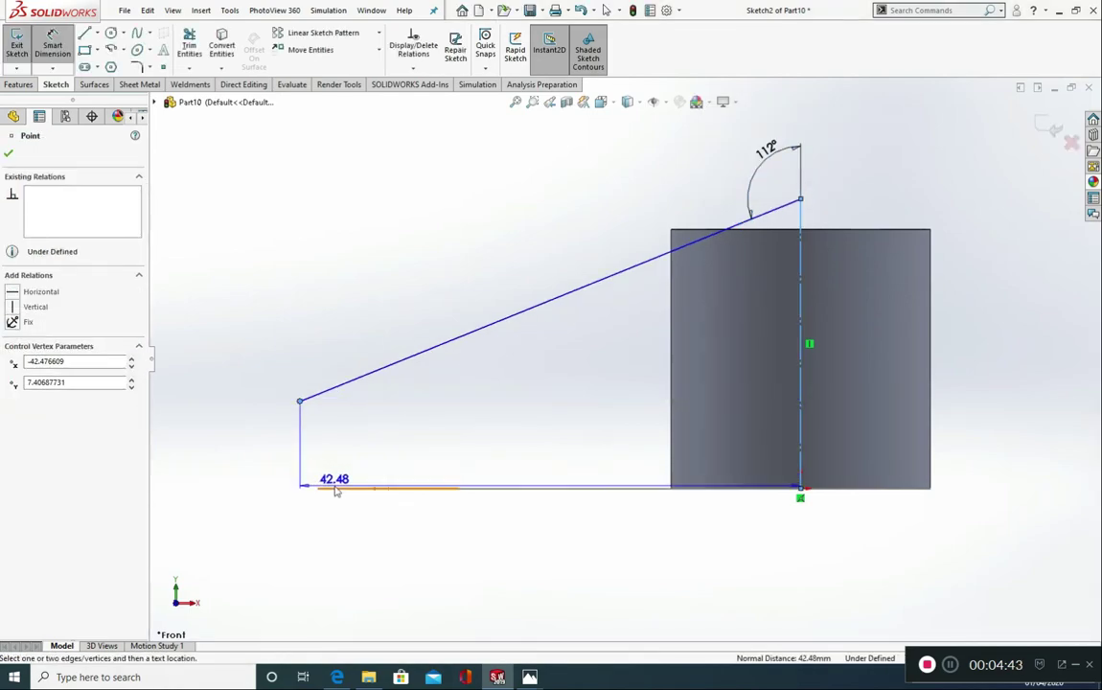
pyautogui.click(317, 487)
pyautogui.click(242, 464)
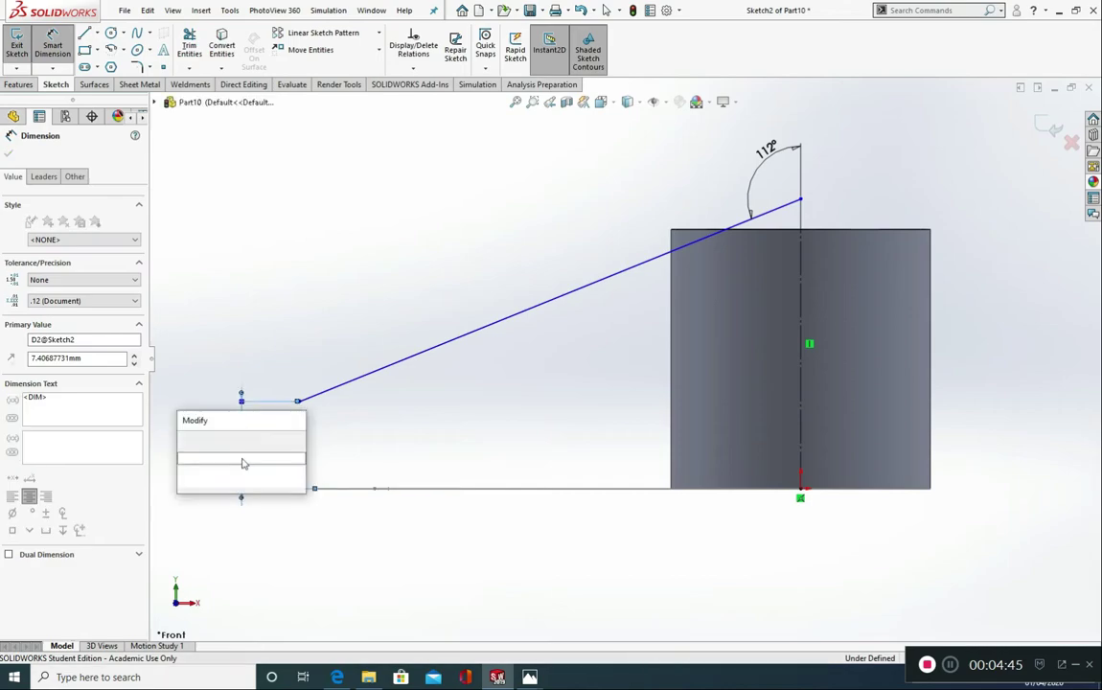
pyautogui.write('6')
pyautogui.click(187, 441)
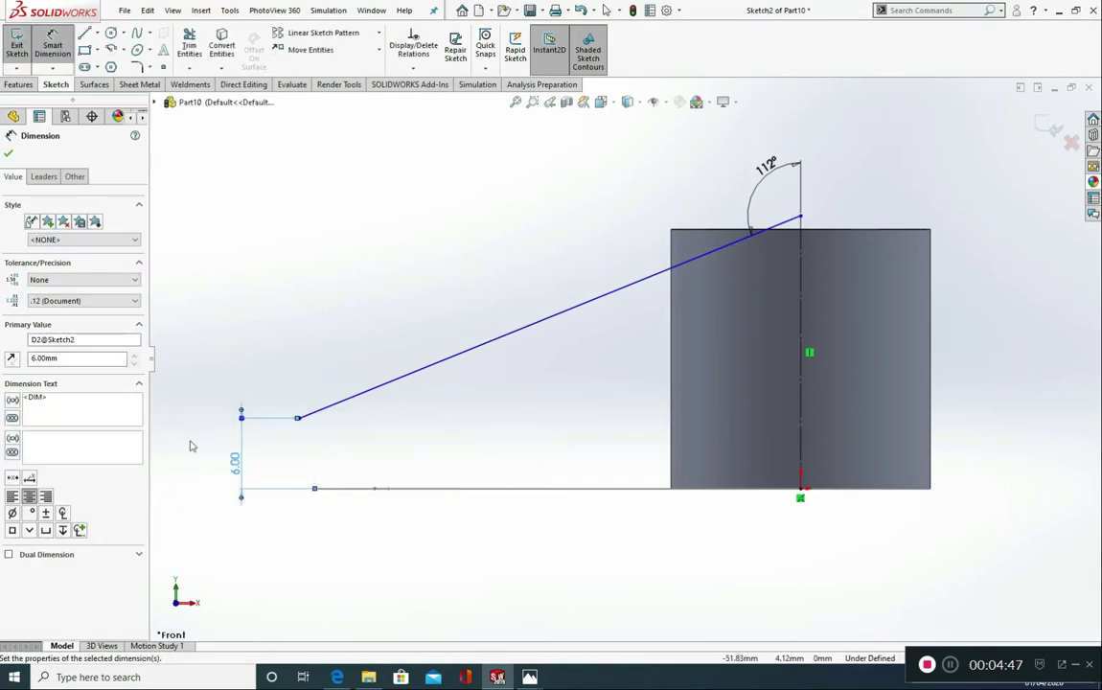
pyautogui.click(8, 153)
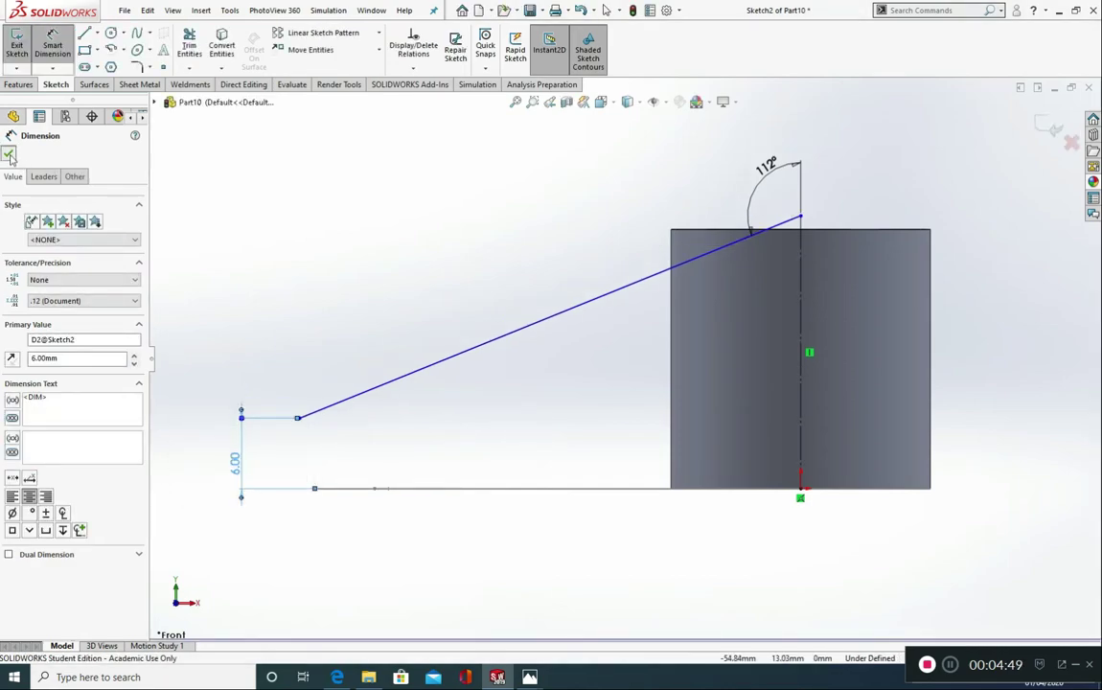
# Create a revolved surface from the sloped line, turning it 360° about the vertical construction line
pyautogui.click(93, 87)
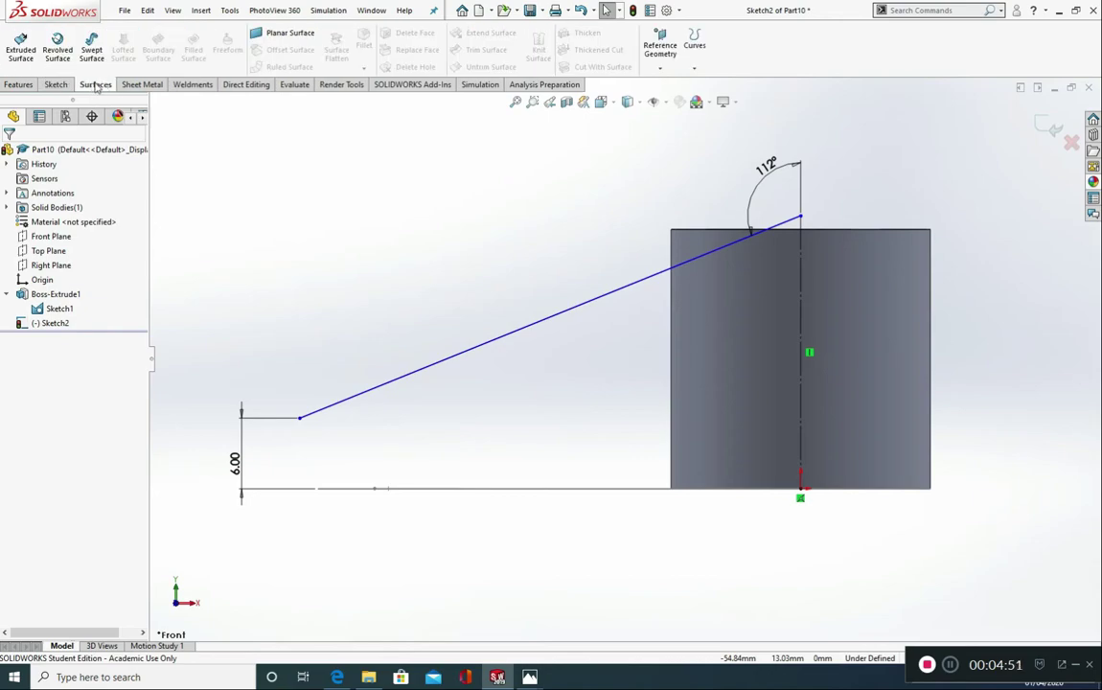
pyautogui.rightClick(96, 88)
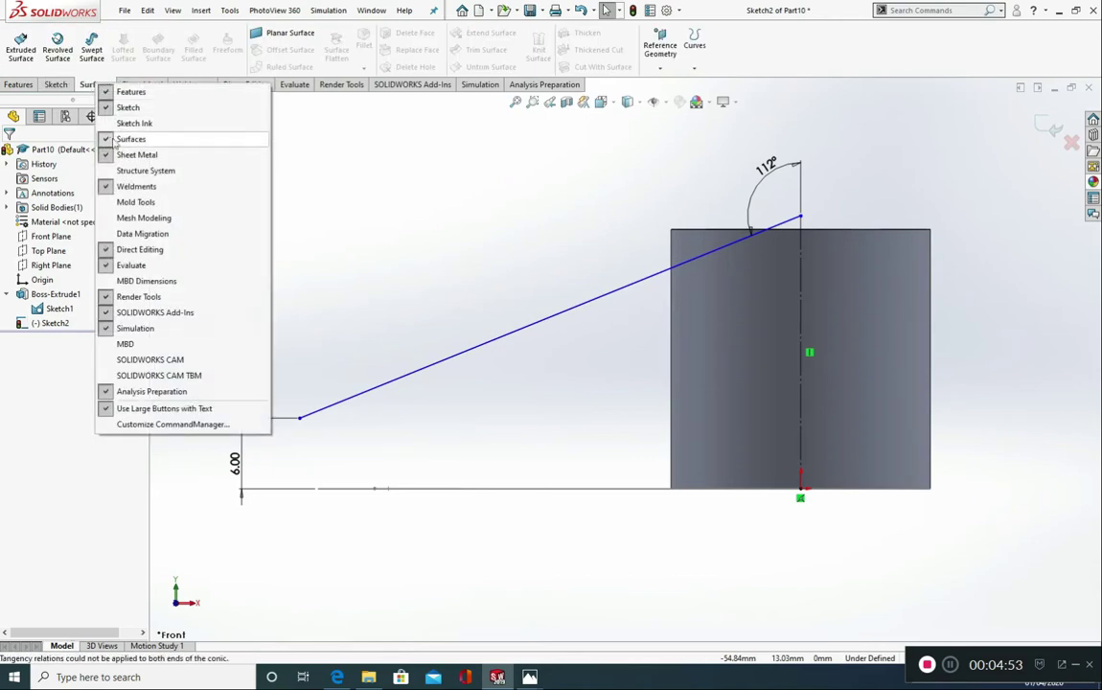
pyautogui.click(87, 82)
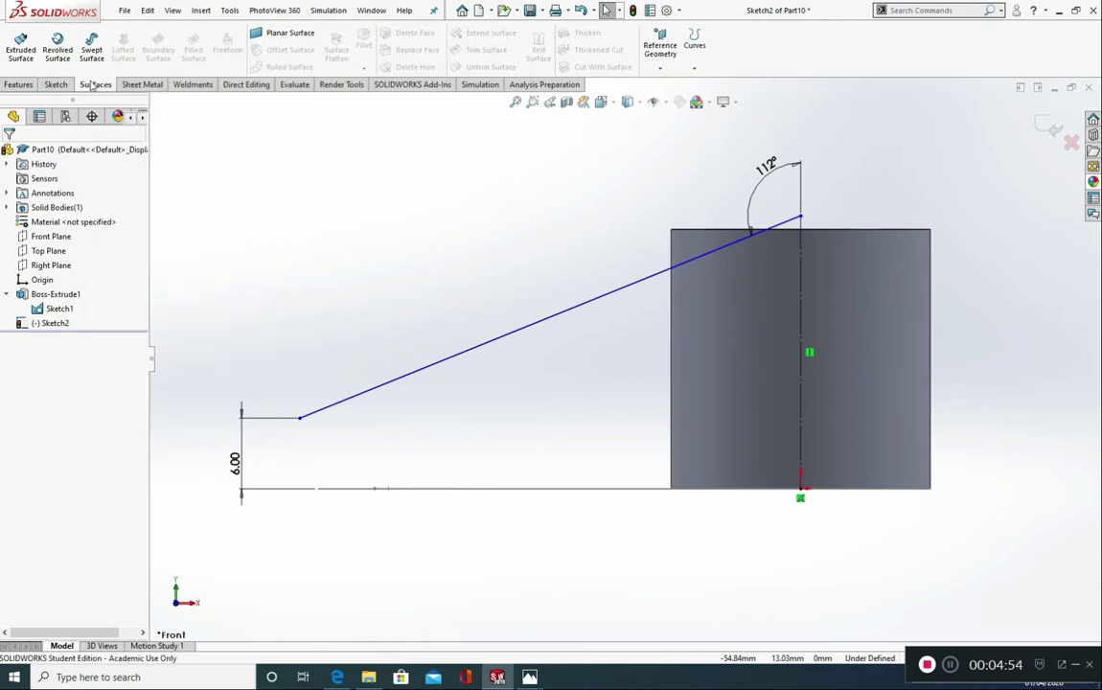
pyautogui.click(48, 50)
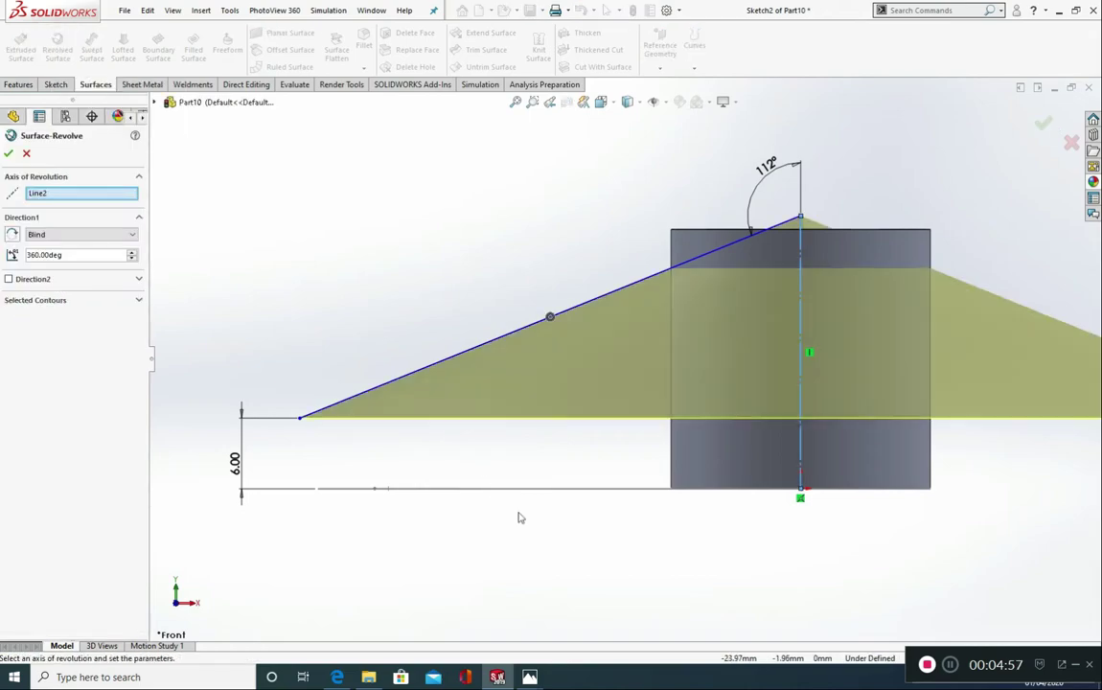
pyautogui.click(88, 193)
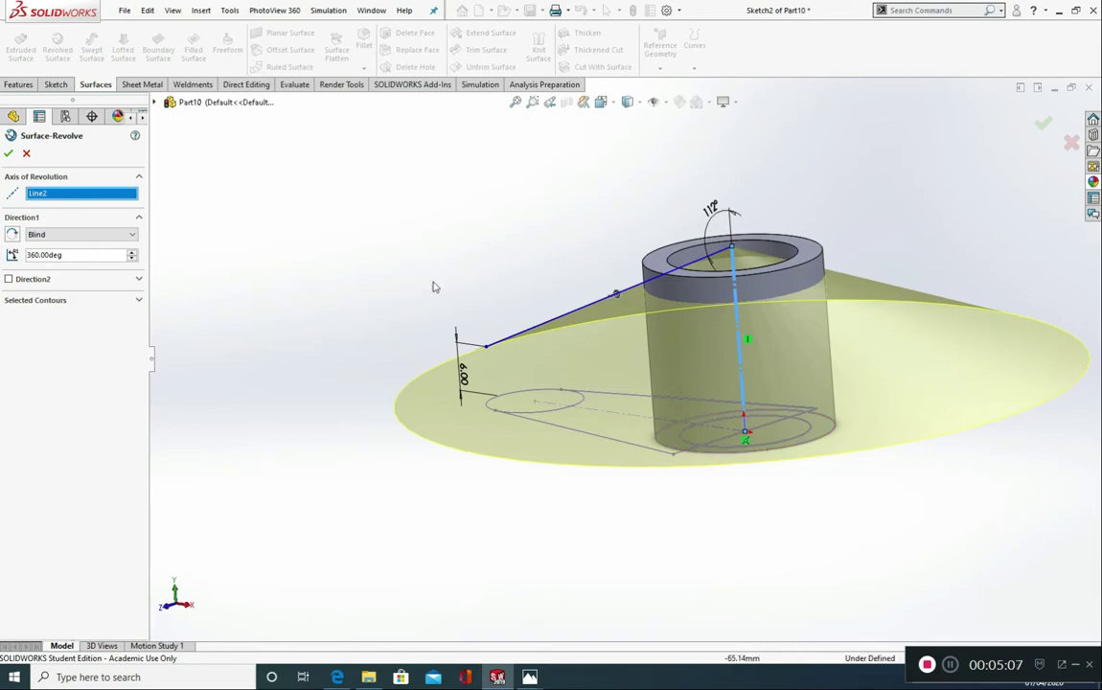
pyautogui.click(9, 154)
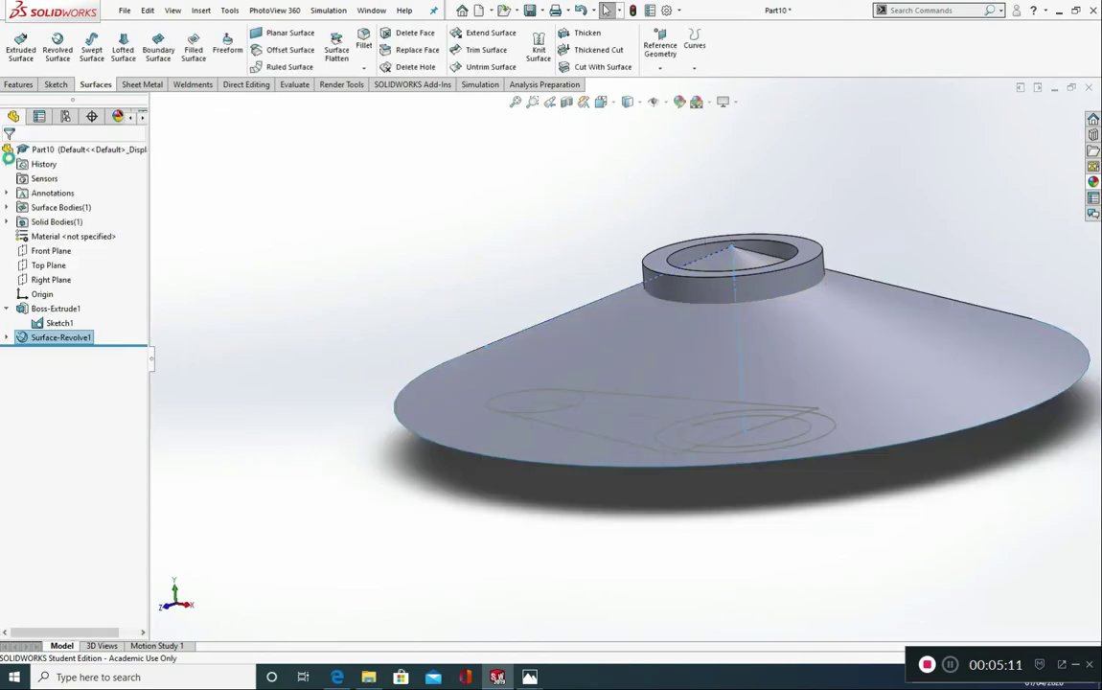
# Extrude the three arm regions of the base sketch Up To Surface, ending at the revolved cone surface, with Merge result on
pyautogui.moveTo(305, 394); pyautogui.dragTo(333, 446, button='middle')
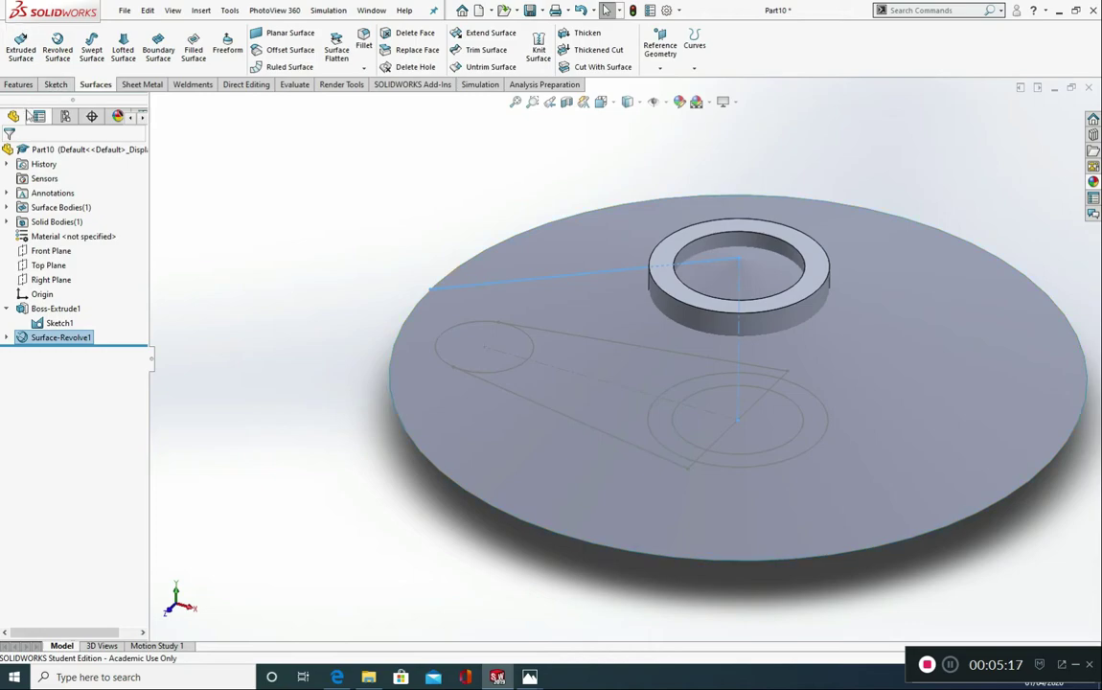
pyautogui.click(55, 323)
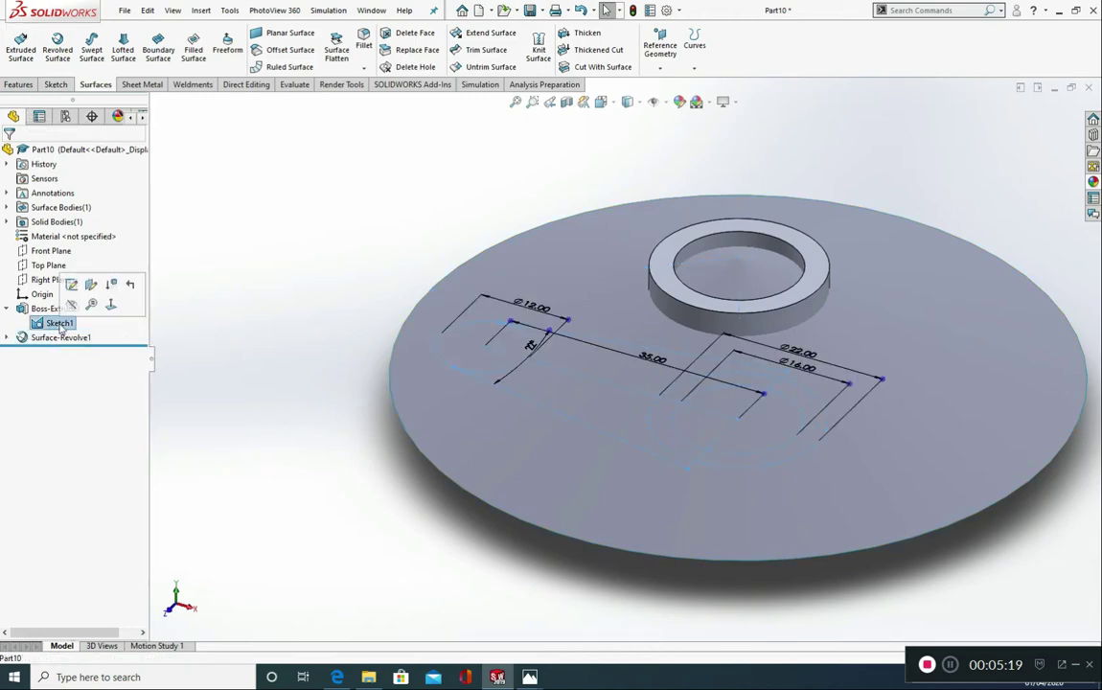
pyautogui.click(18, 84)
pyautogui.click(22, 45)
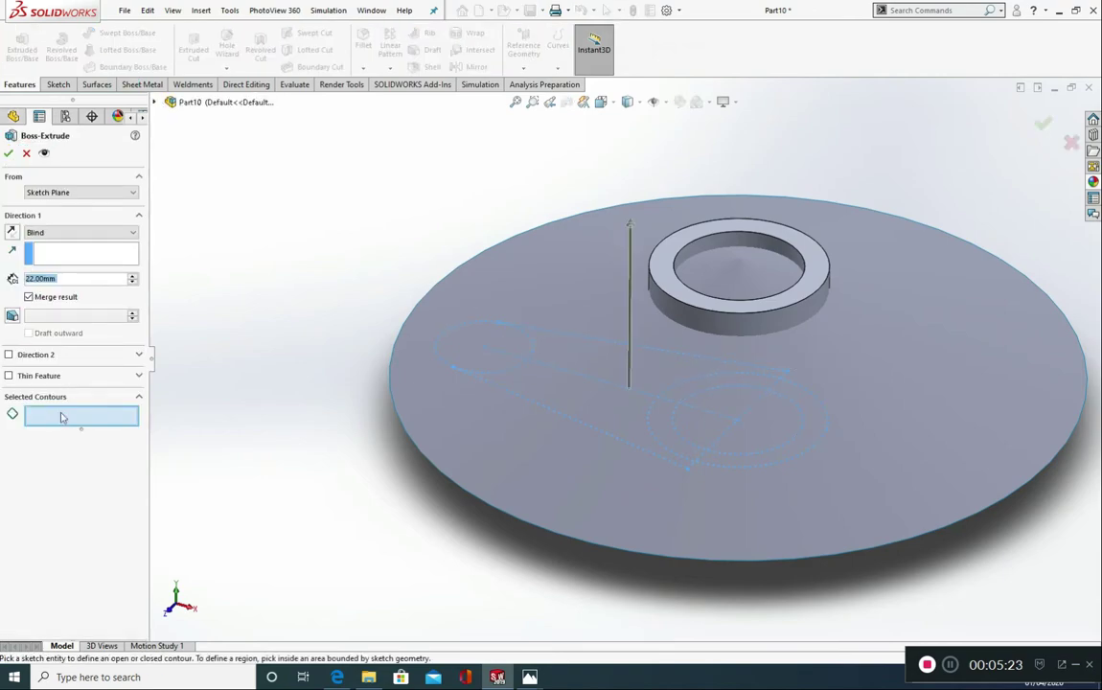
pyautogui.click(471, 359)
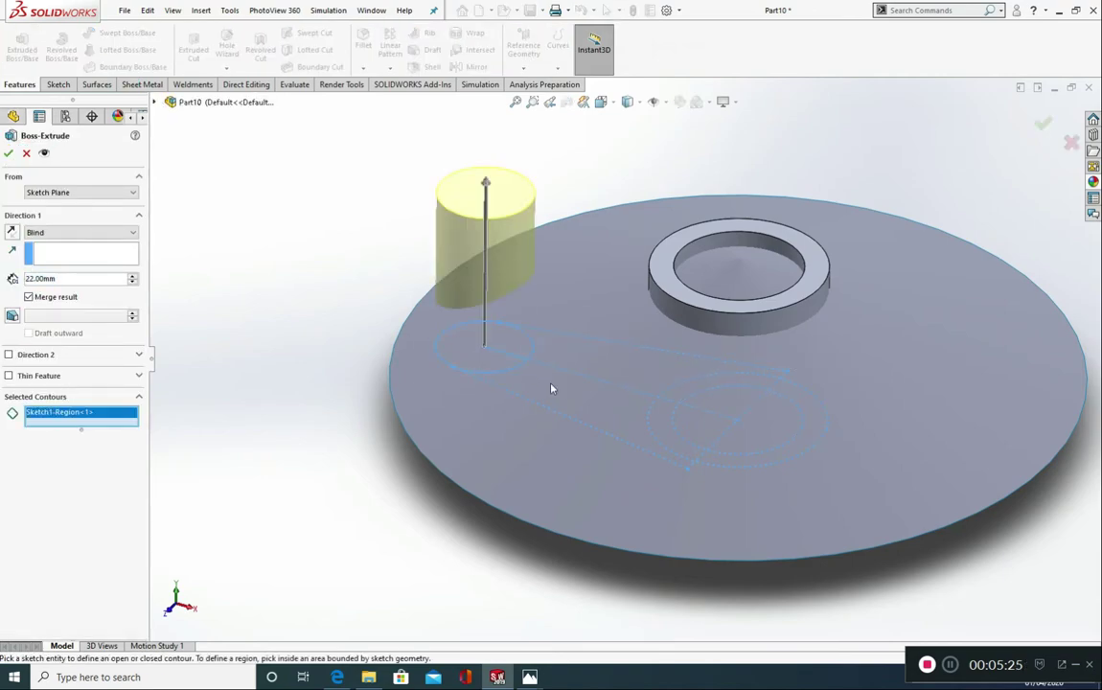
pyautogui.click(551, 387)
pyautogui.click(620, 358)
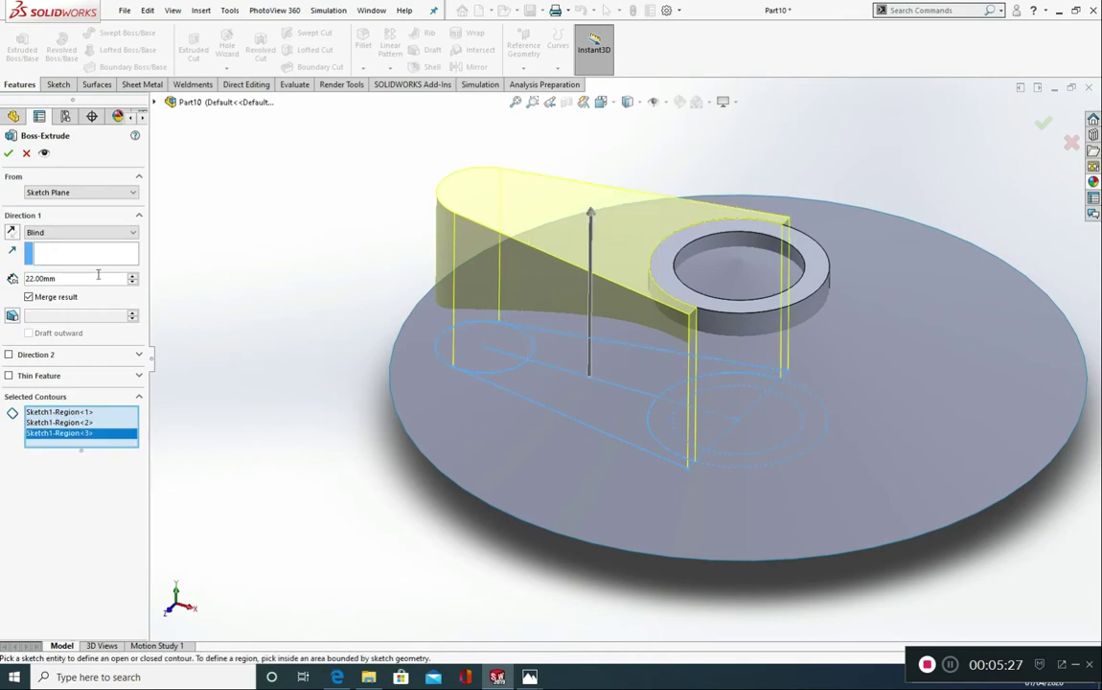
pyautogui.click(81, 232)
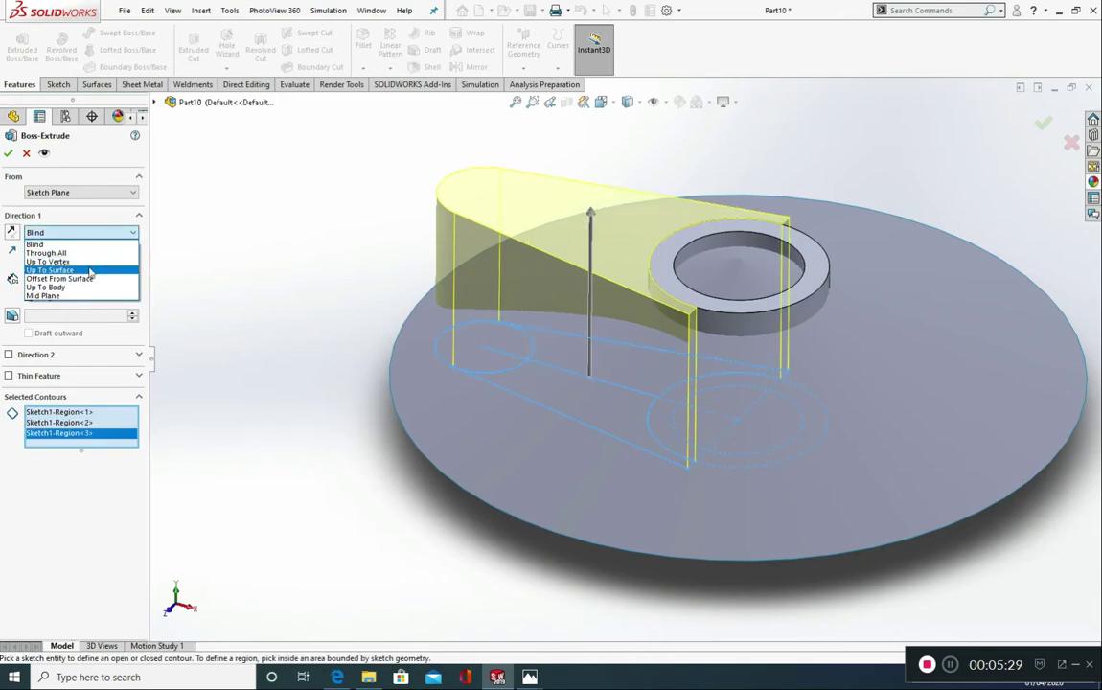
pyautogui.click(91, 271)
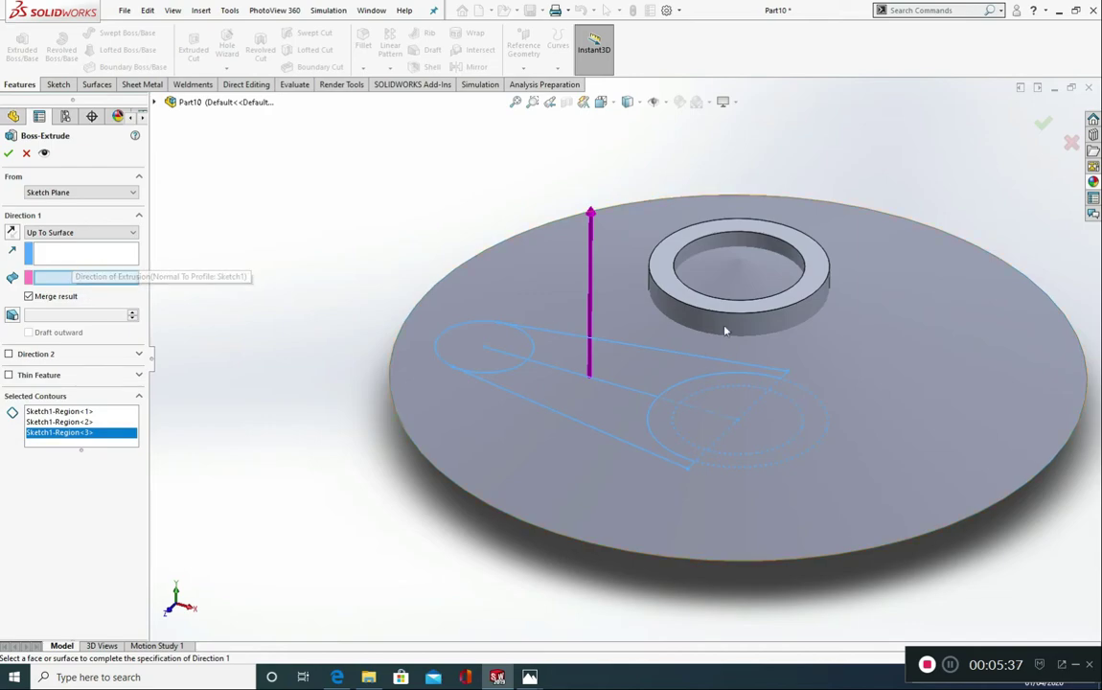
pyautogui.click(954, 276)
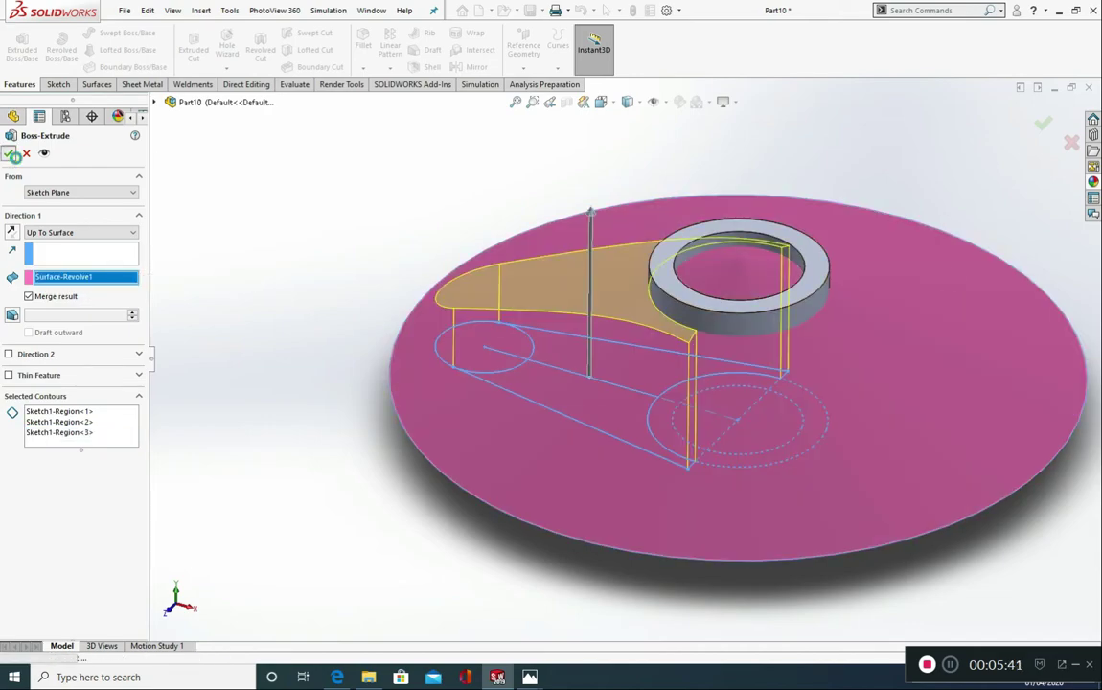
pyautogui.click(11, 154)
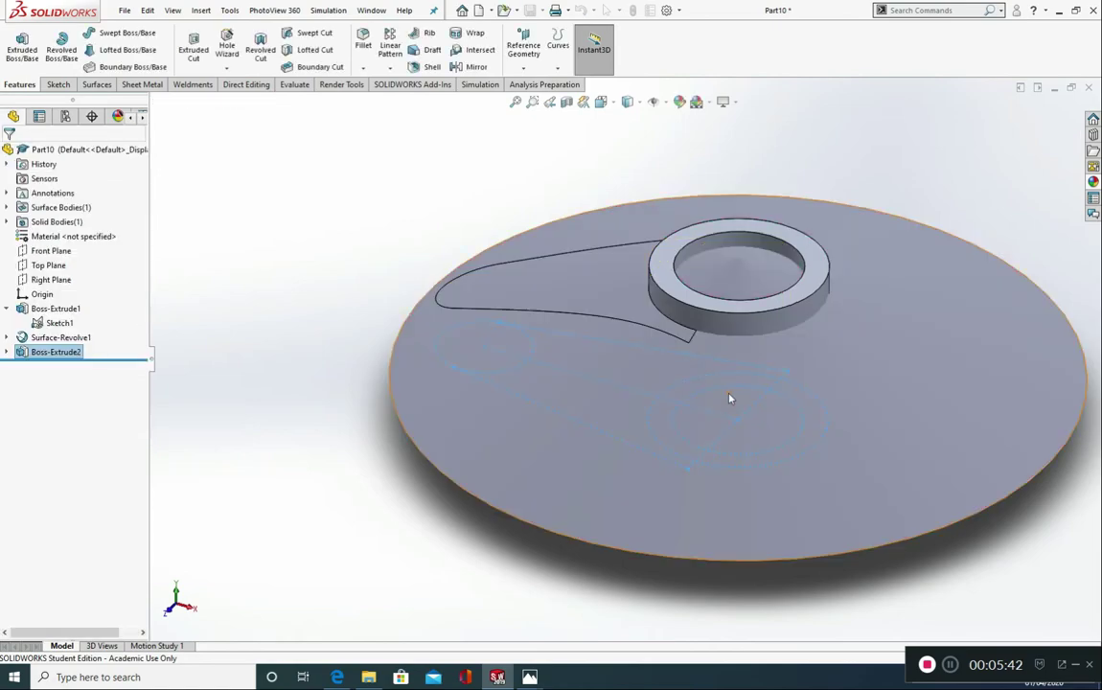
# Hide the revolved cone surface and the base sketch contained in the hub extrusion
pyautogui.click(1018, 308)
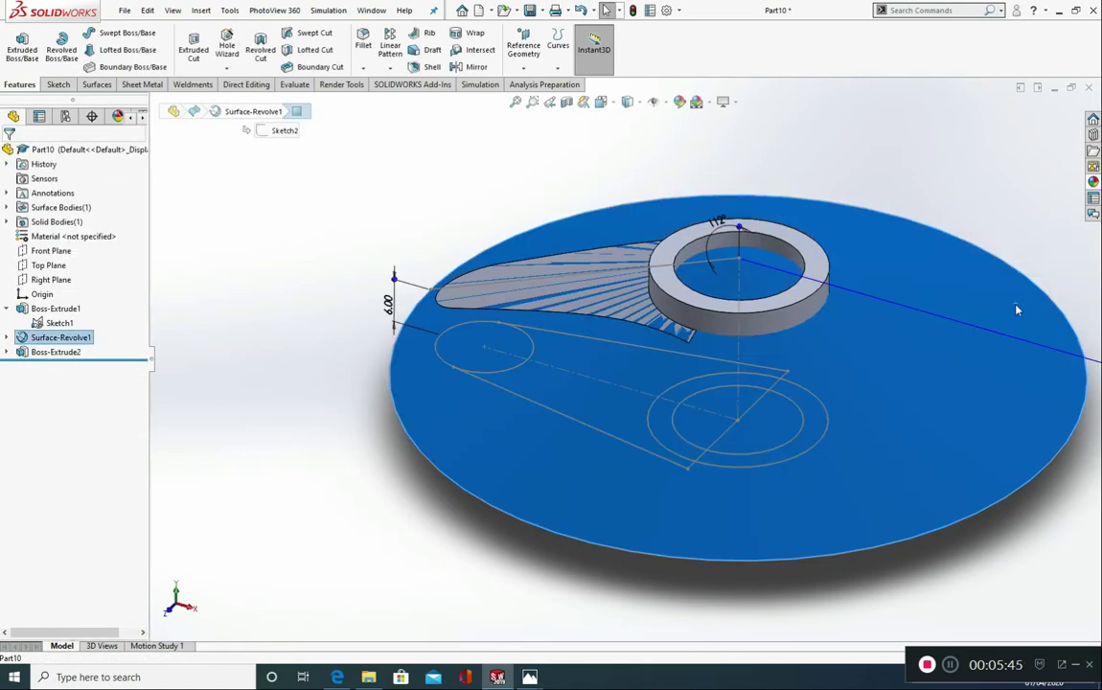
pyautogui.press('Tab')
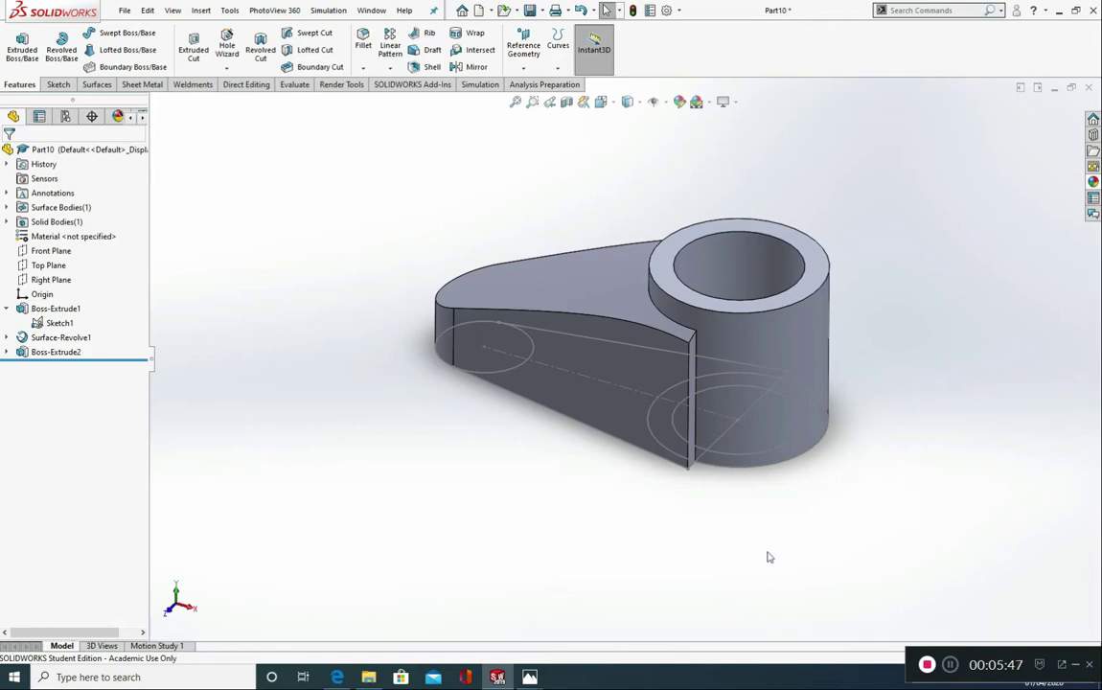
pyautogui.click(56, 323)
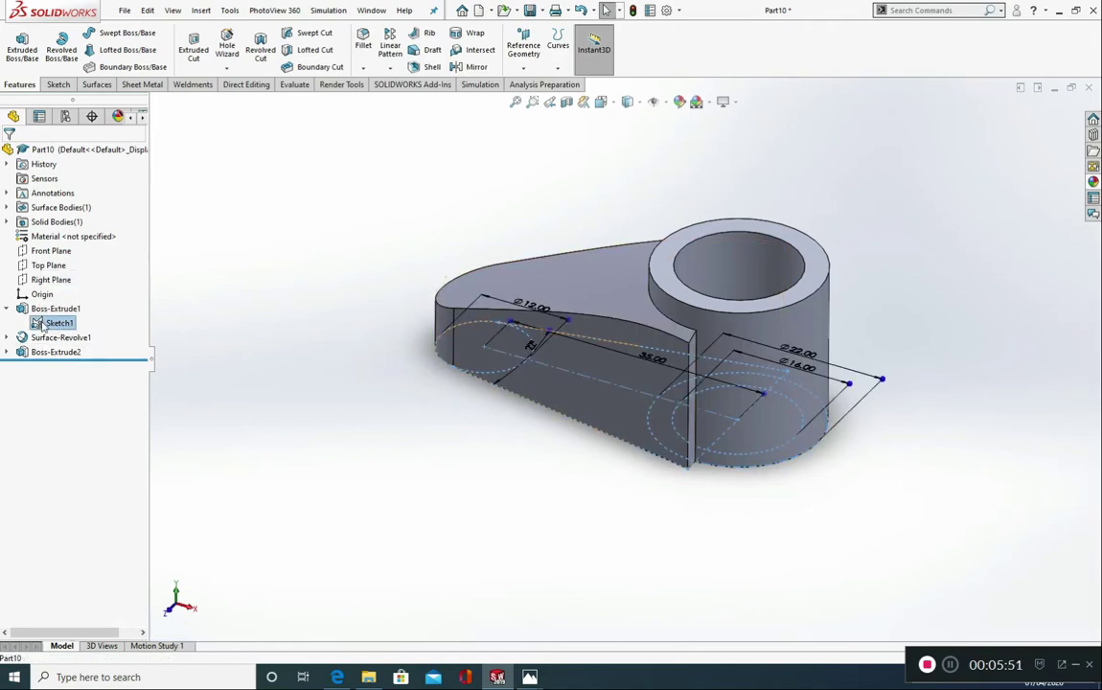
pyautogui.click(50, 280)
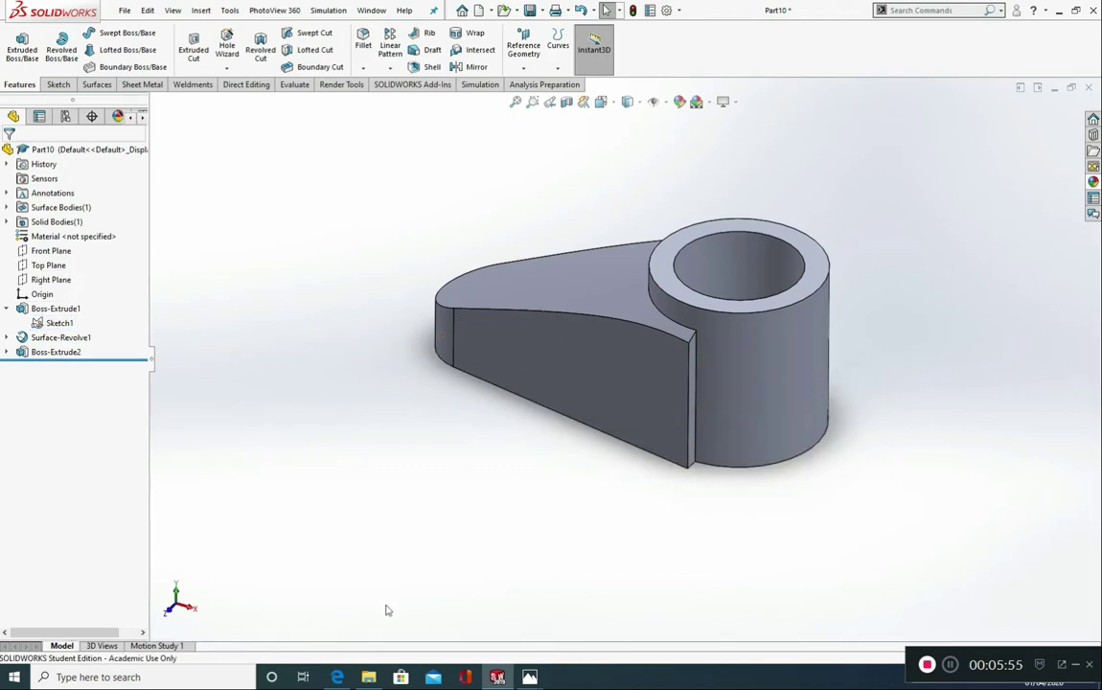
# Check the counterbored hole callout in the Phase 1 drawing in Photos and return to SOLIDWORKS
pyautogui.moveTo(528, 671)
pyautogui.click(442, 566)
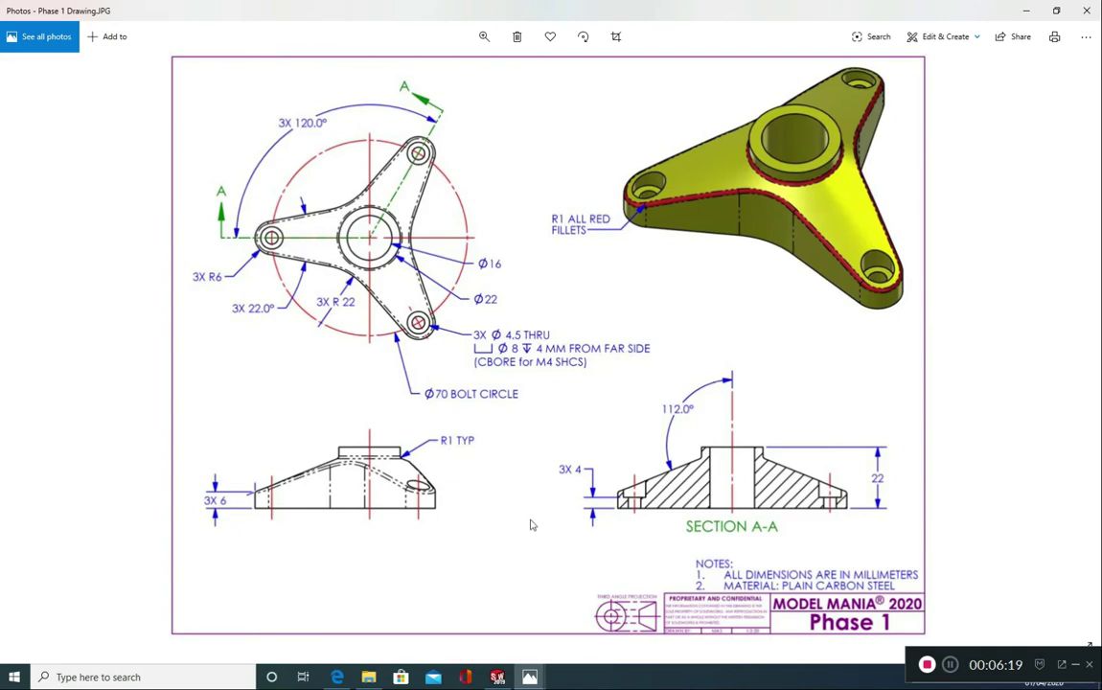
pyautogui.click(1027, 10)
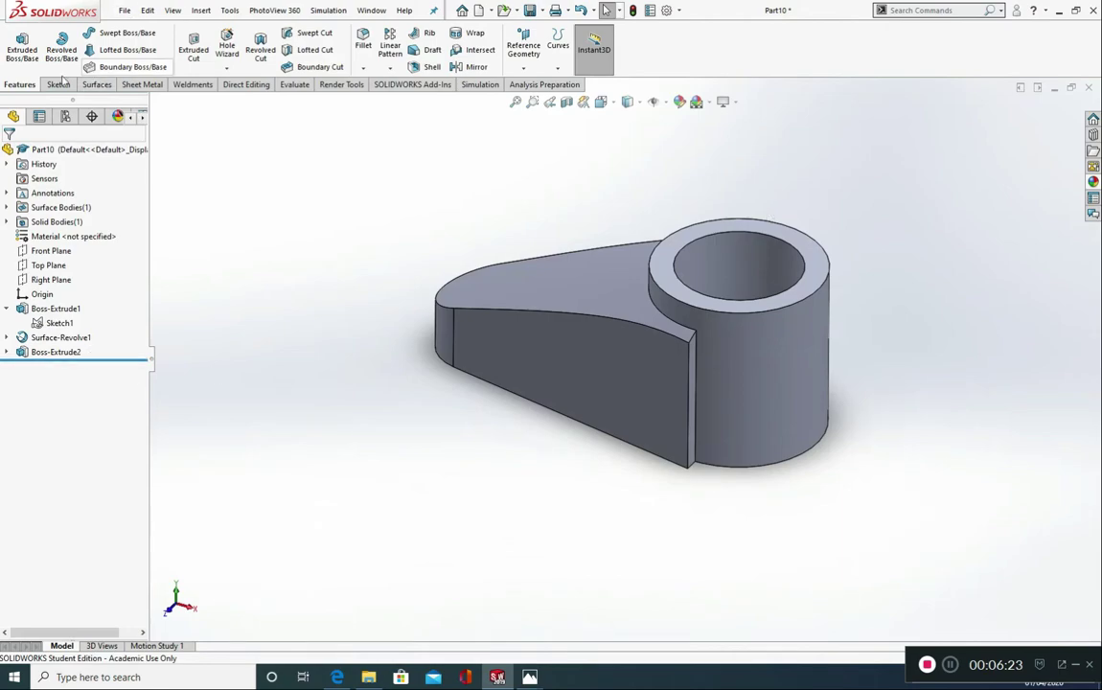
# Define an ANSI Metric counterbored hole for an M4 socket head cap screw, Normal fit, Through All, checking the callout in the Phase 1 drawing
pyautogui.click(228, 68)
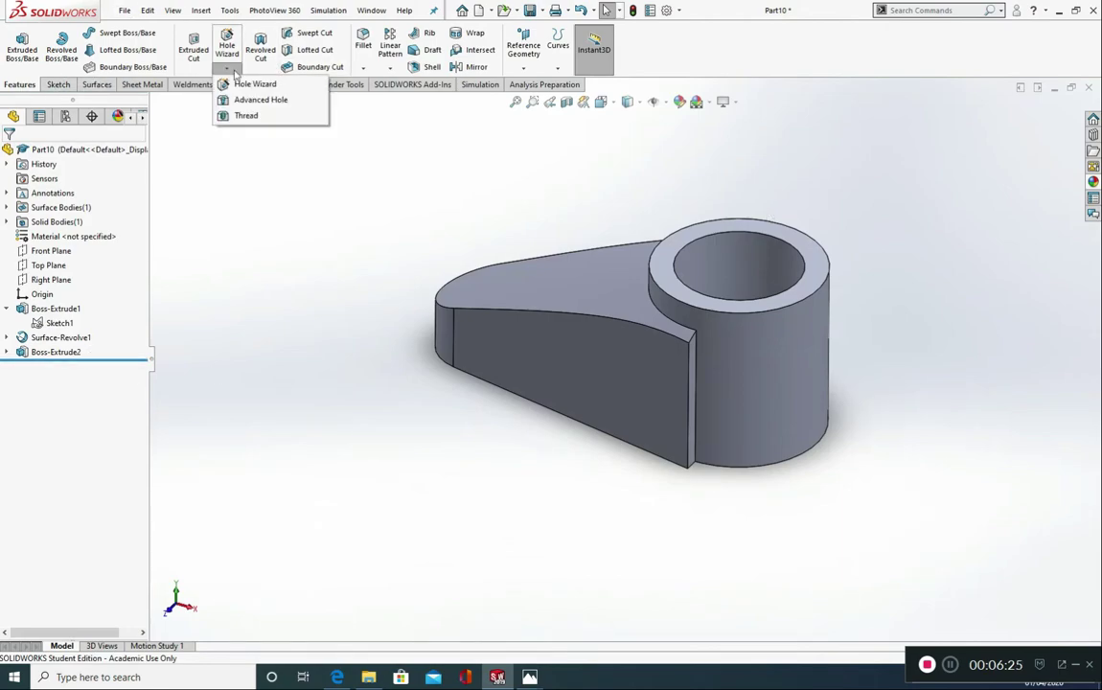
pyautogui.click(252, 84)
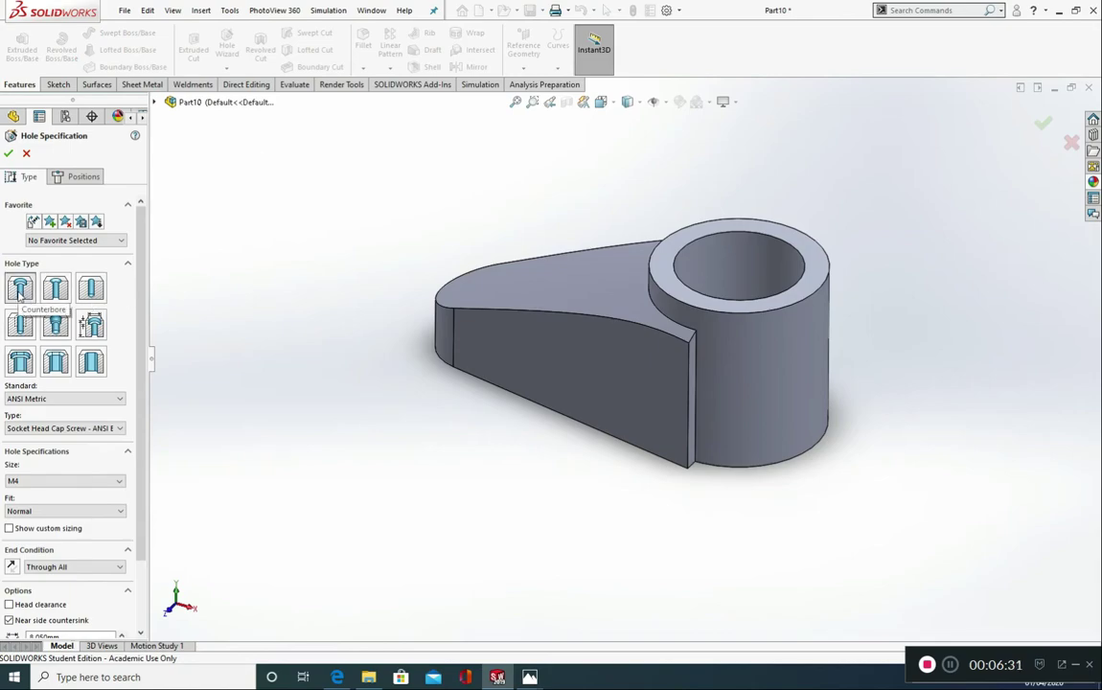
pyautogui.click(33, 400)
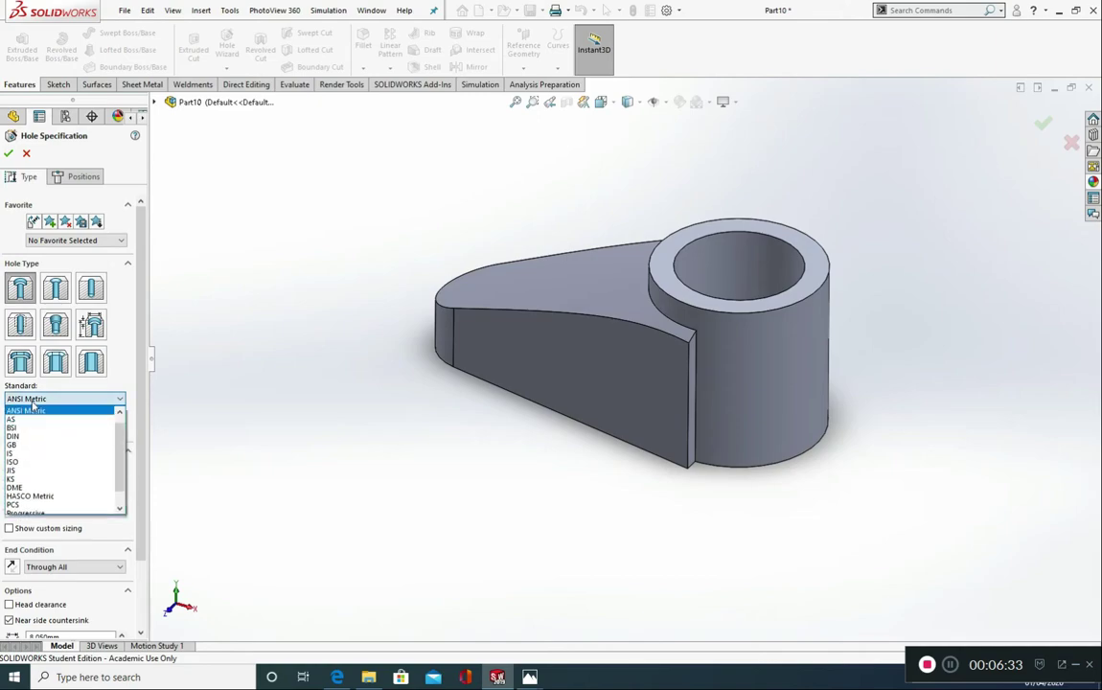
pyautogui.click(33, 409)
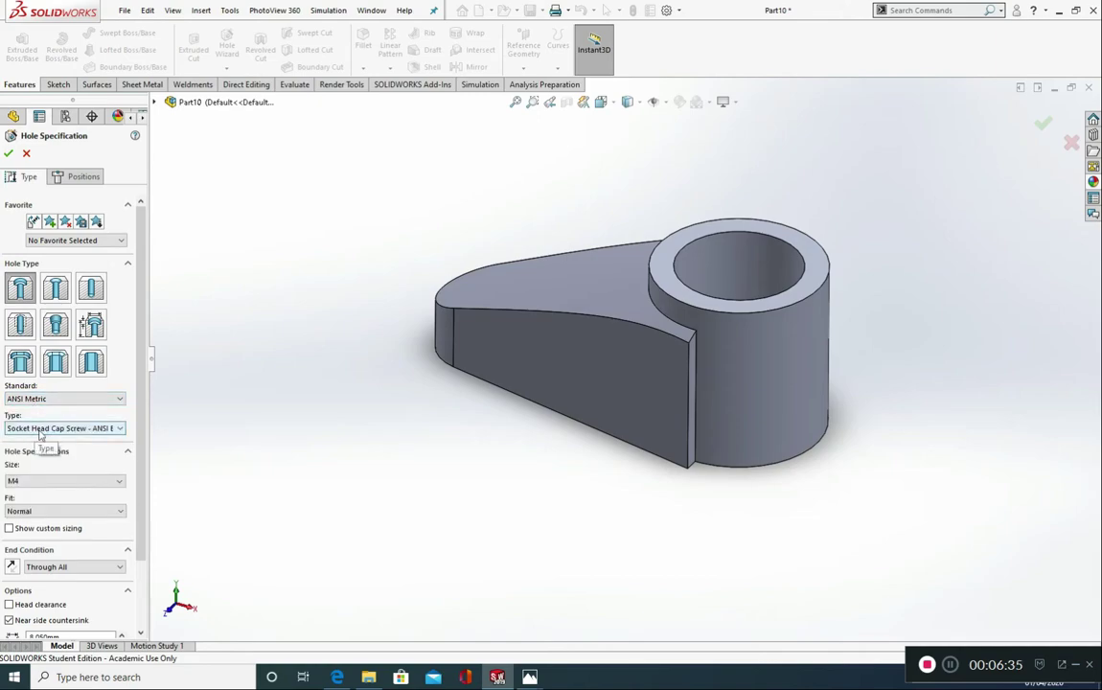
pyautogui.moveTo(529, 677)
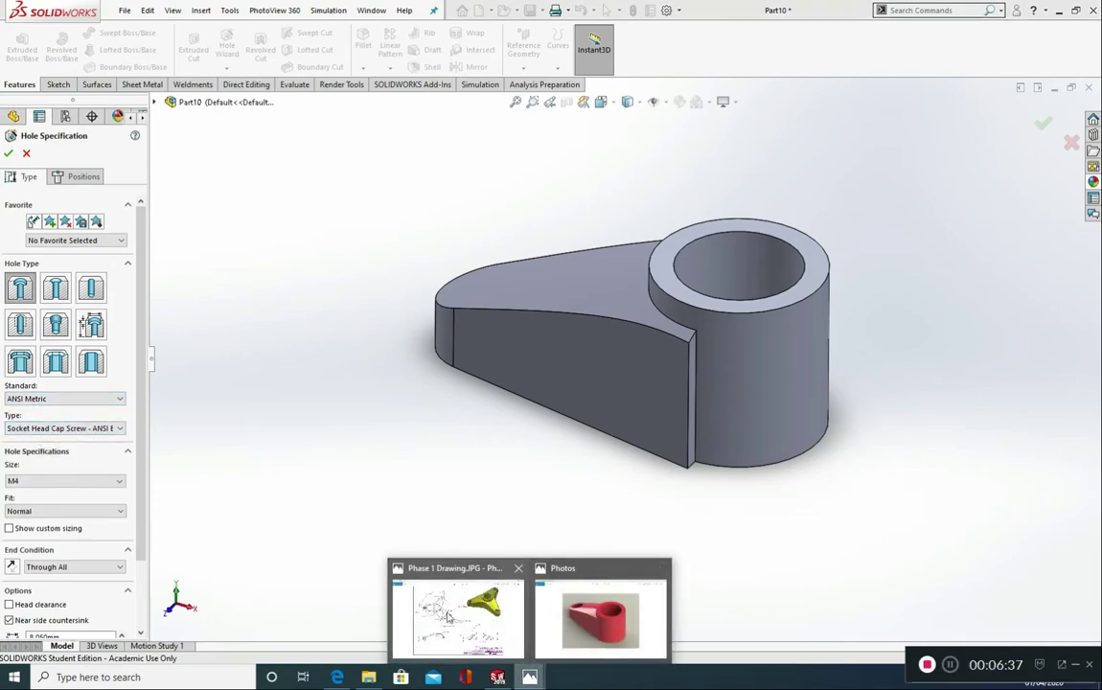
pyautogui.click(422, 546)
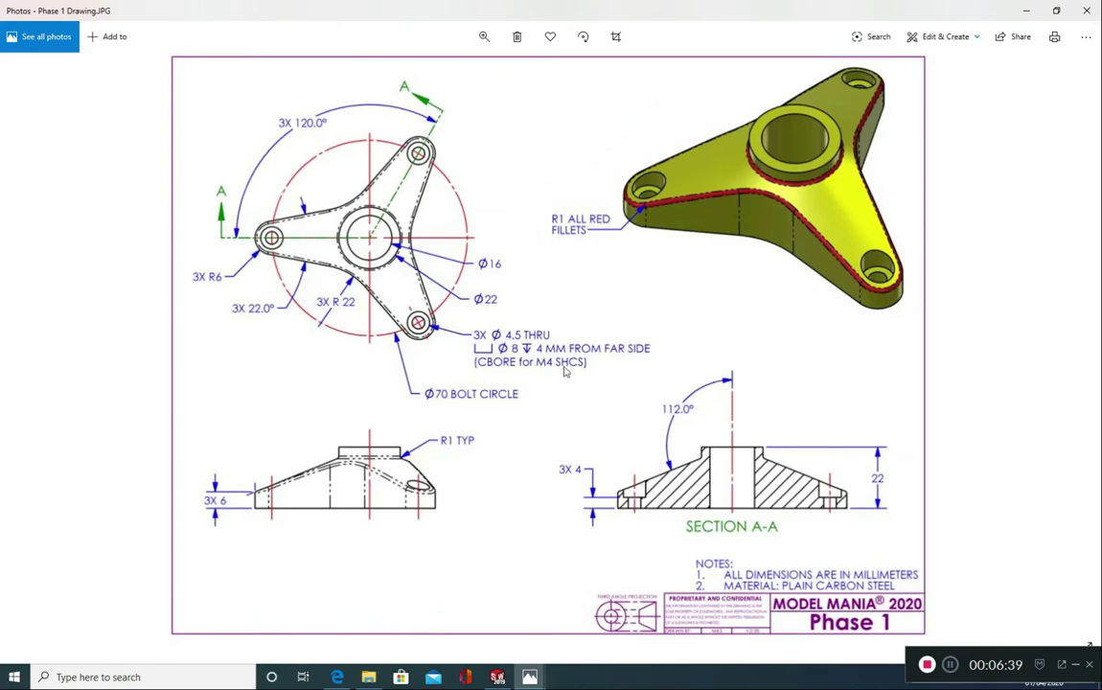
pyautogui.click(1023, 11)
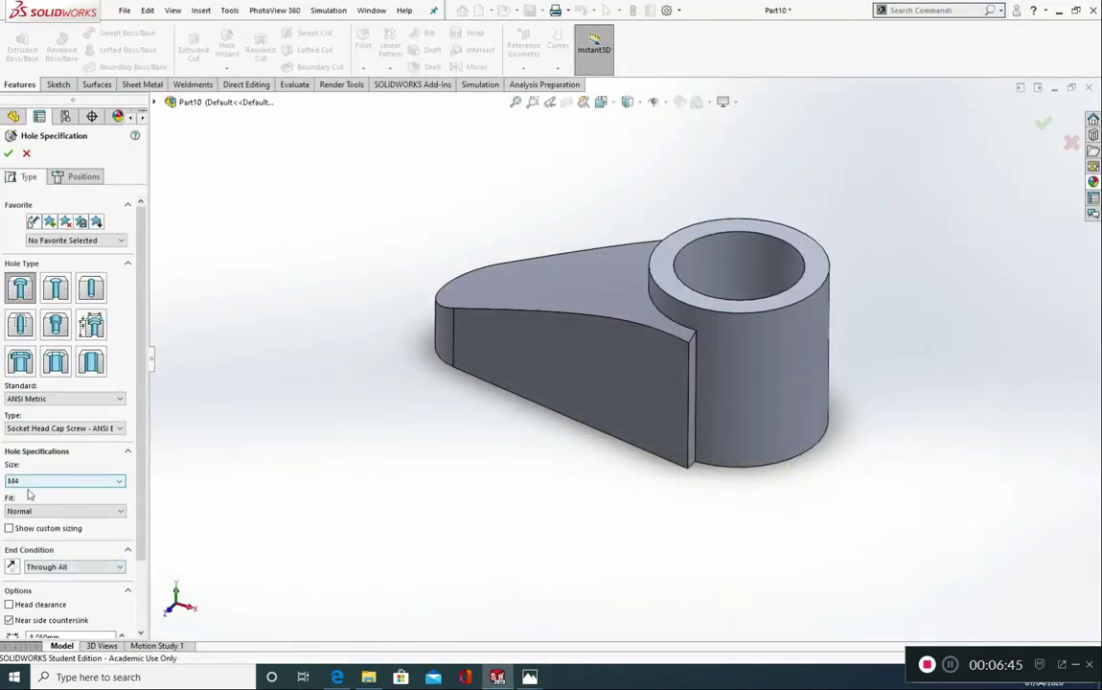
# Position the counterbored hole on the hub's top face plane, centred on the arm's rounded end, and create it
pyautogui.click(86, 176)
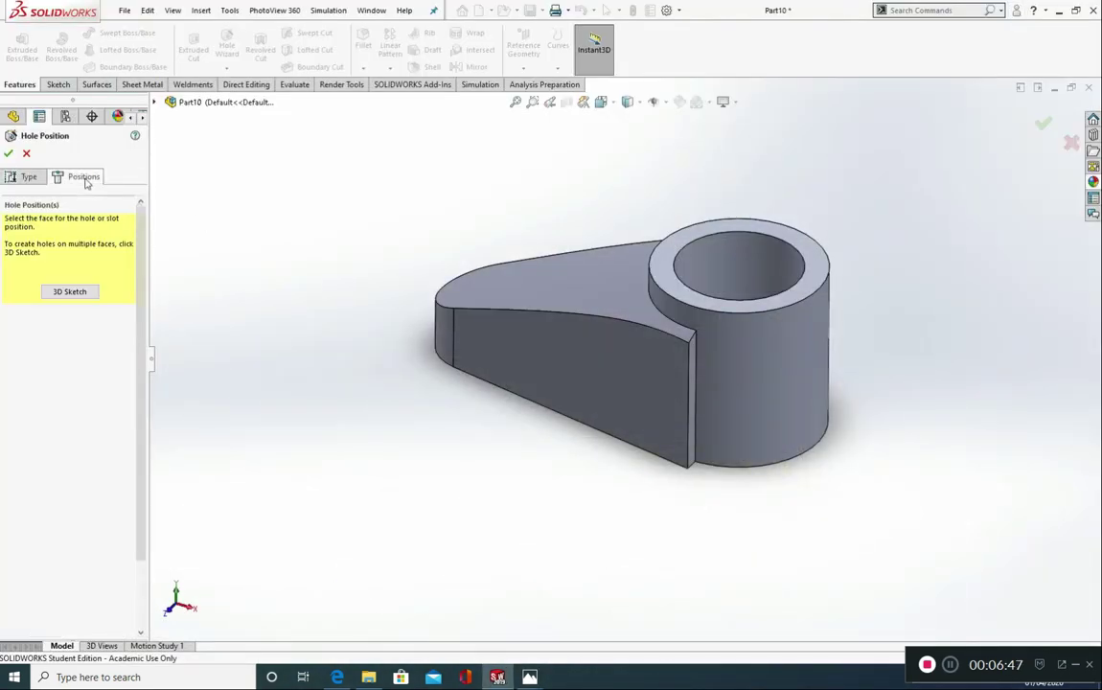
pyautogui.click(699, 235)
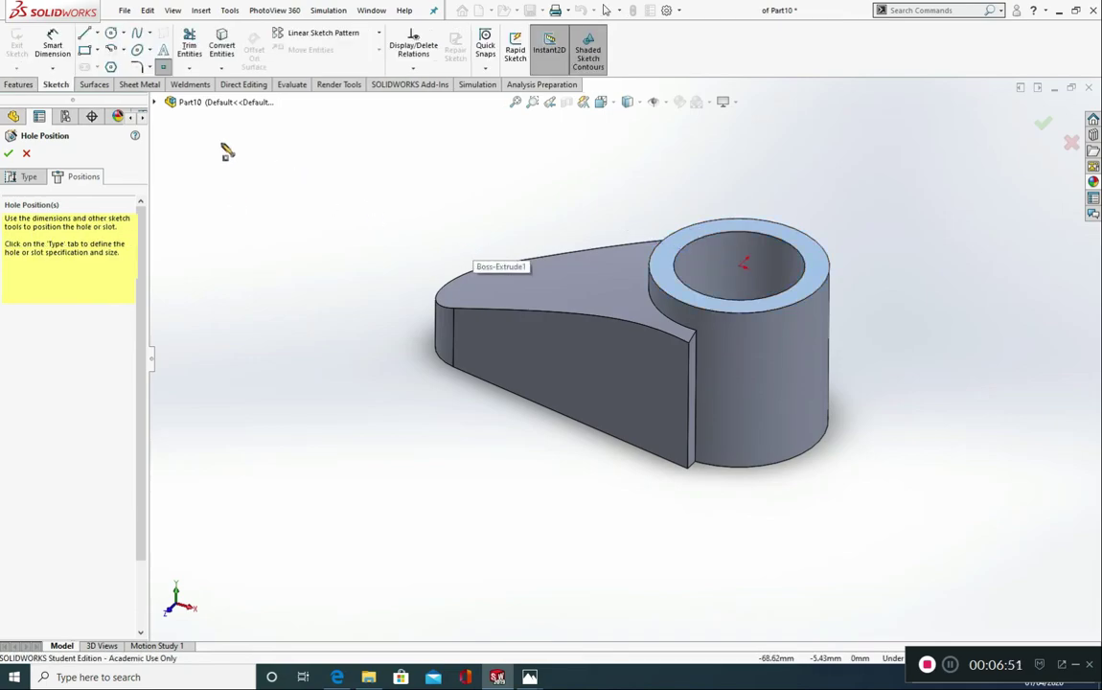
pyautogui.hotkey('ctrl', '8')
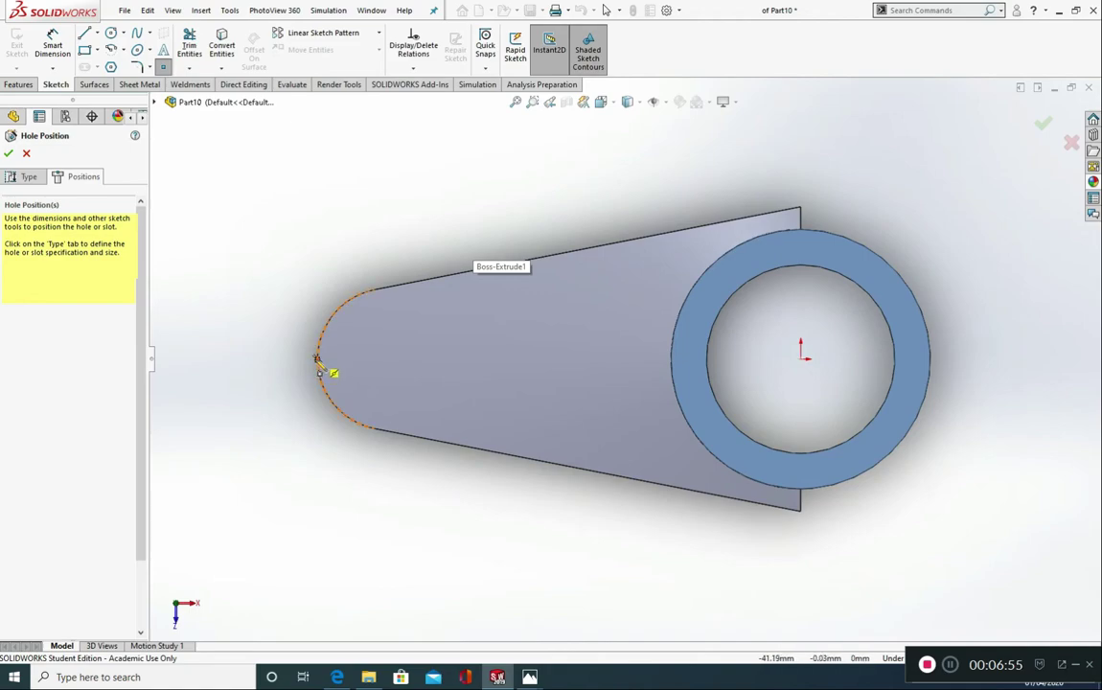
pyautogui.click(387, 361)
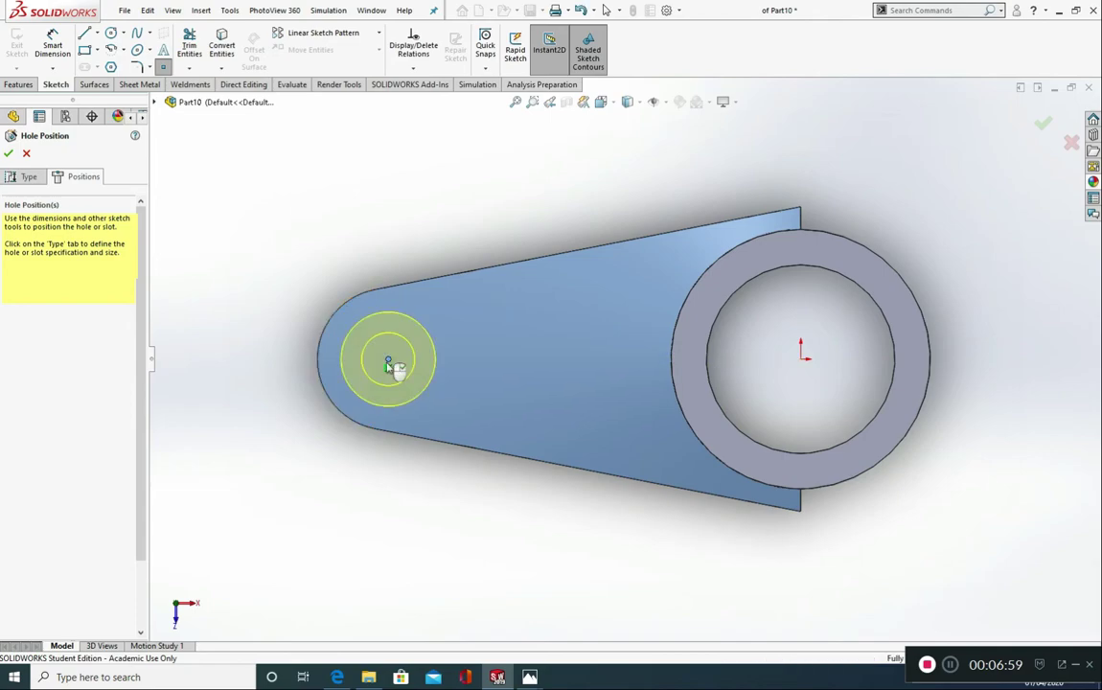
pyautogui.click(8, 153)
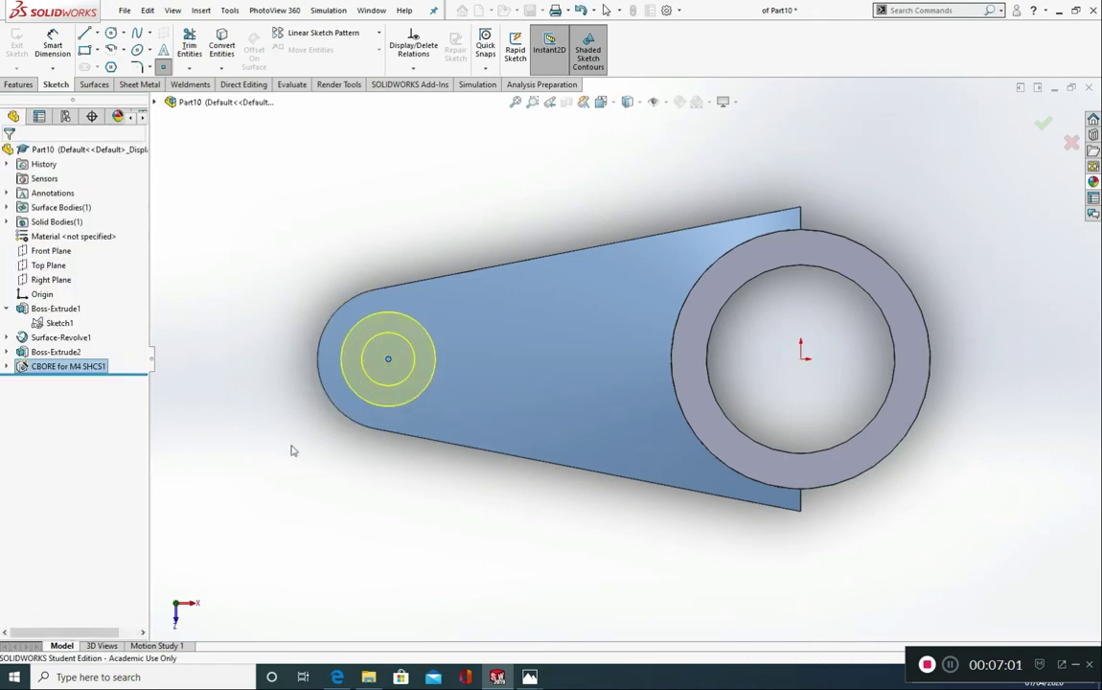
# Compare the arm's new hole with the counterbore callout and section view in the Phase 1 drawing
pyautogui.moveTo(529, 677)
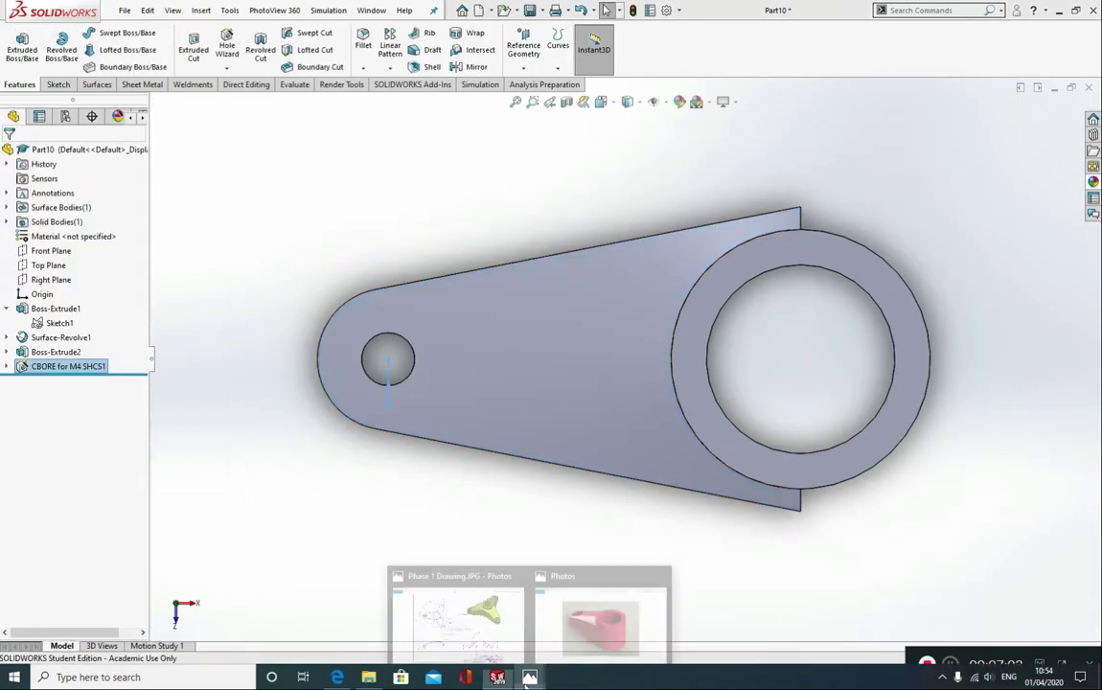
pyautogui.click(498, 633)
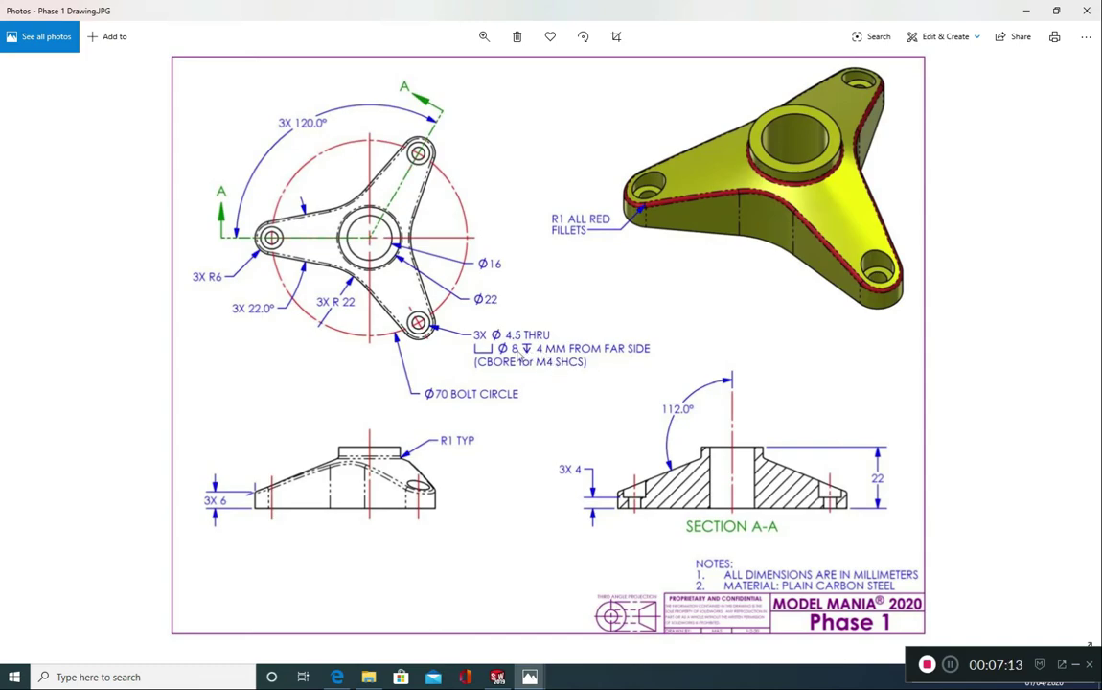
pyautogui.click(530, 678)
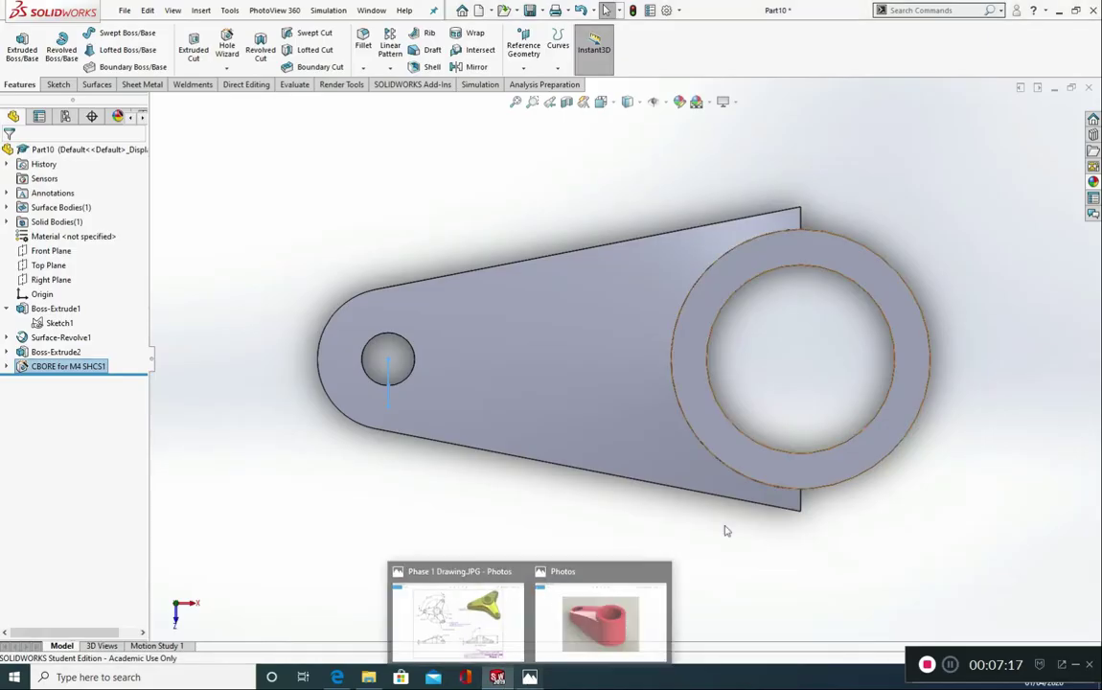
pyautogui.moveTo(906, 362); pyautogui.dragTo(647, 378, button='middle')
pyautogui.scroll(-5, 441, 407)
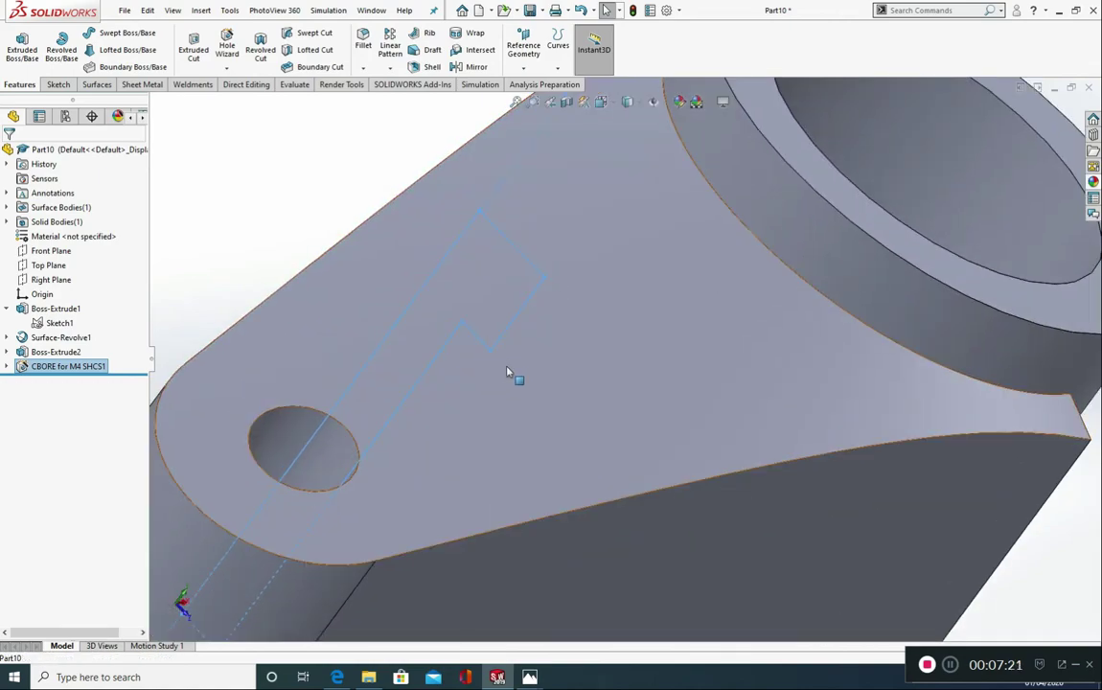
pyautogui.scroll(4, 379, 477)
pyautogui.scroll(-6, 388, 467)
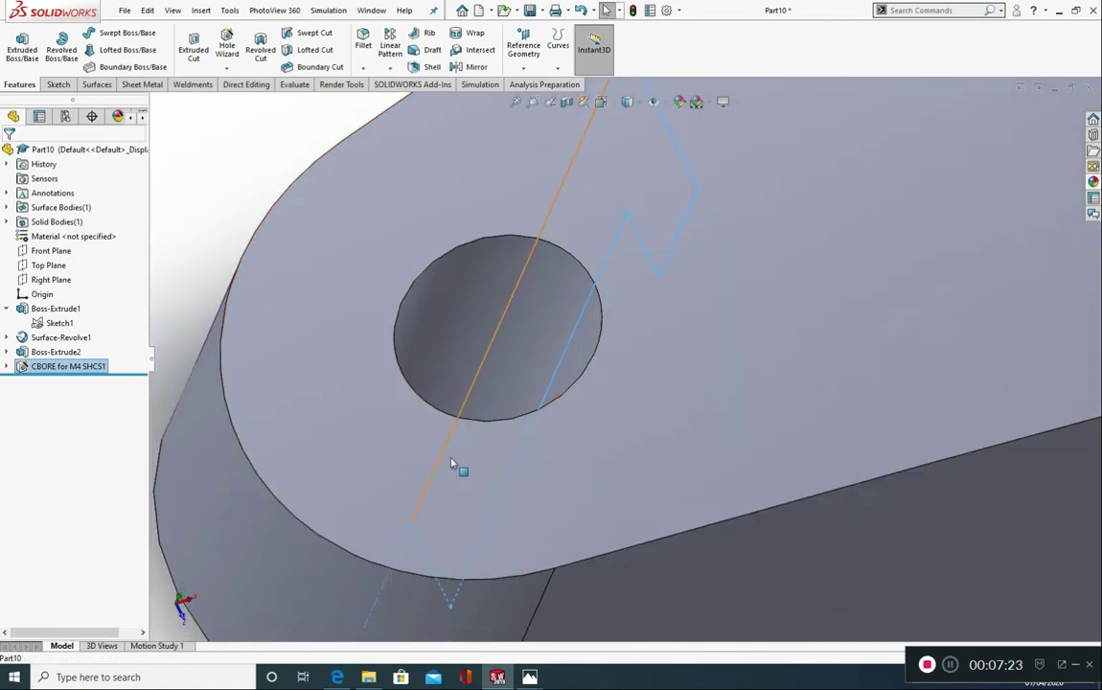
pyautogui.scroll(3, 453, 464)
pyautogui.moveTo(537, 403); pyautogui.dragTo(632, 144, button='middle')
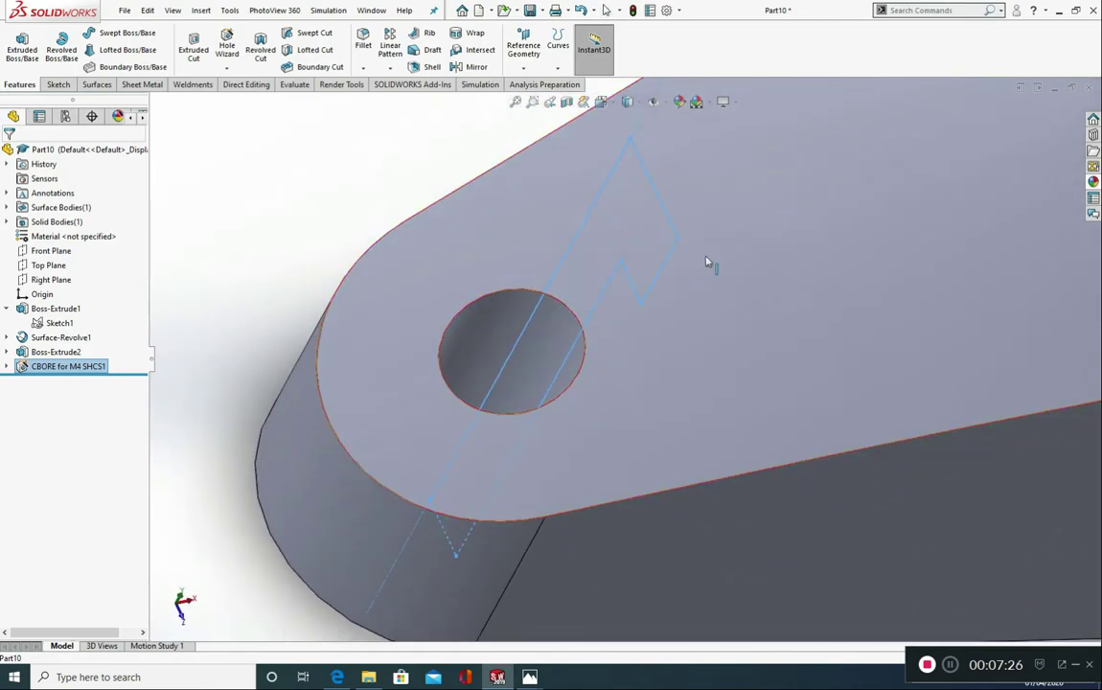
# Open the counterbored hole's profile sketch, Sketch4, for editing at its counterbore depth dimension
pyautogui.click(7, 368)
pyautogui.click(29, 394)
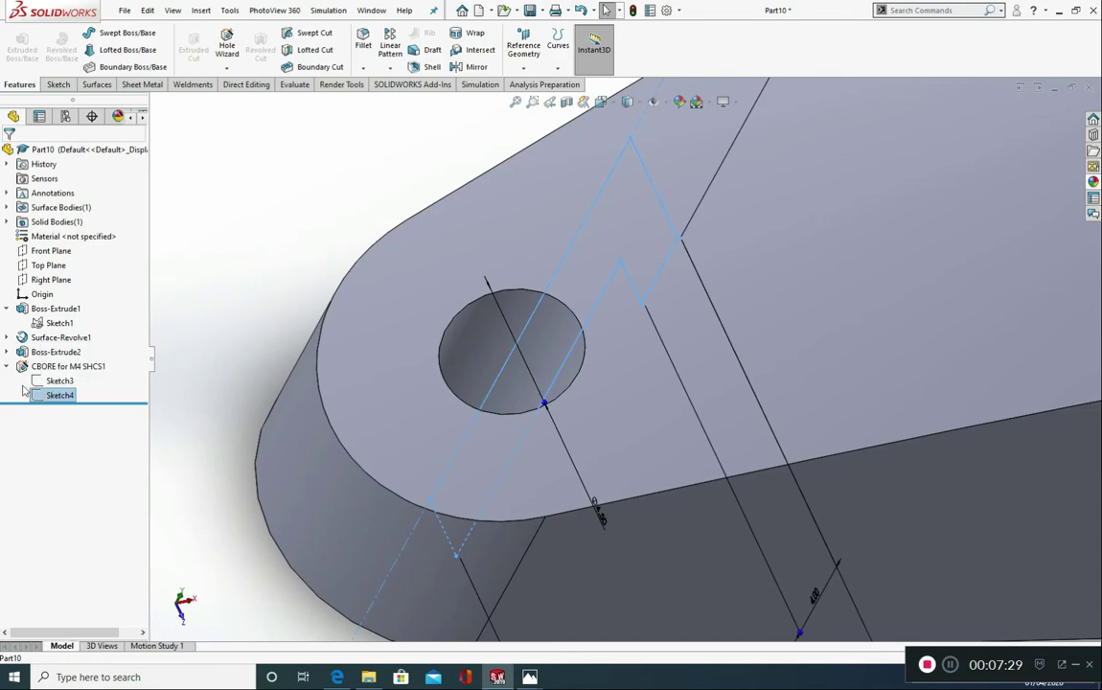
pyautogui.click(42, 395)
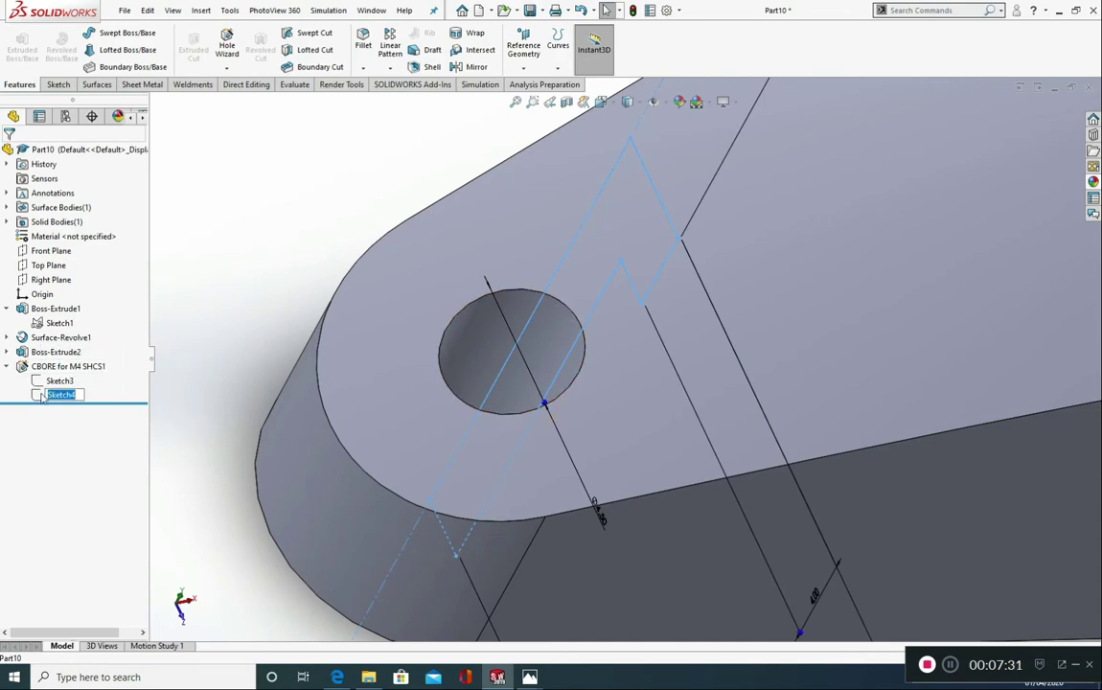
pyautogui.click(55, 363)
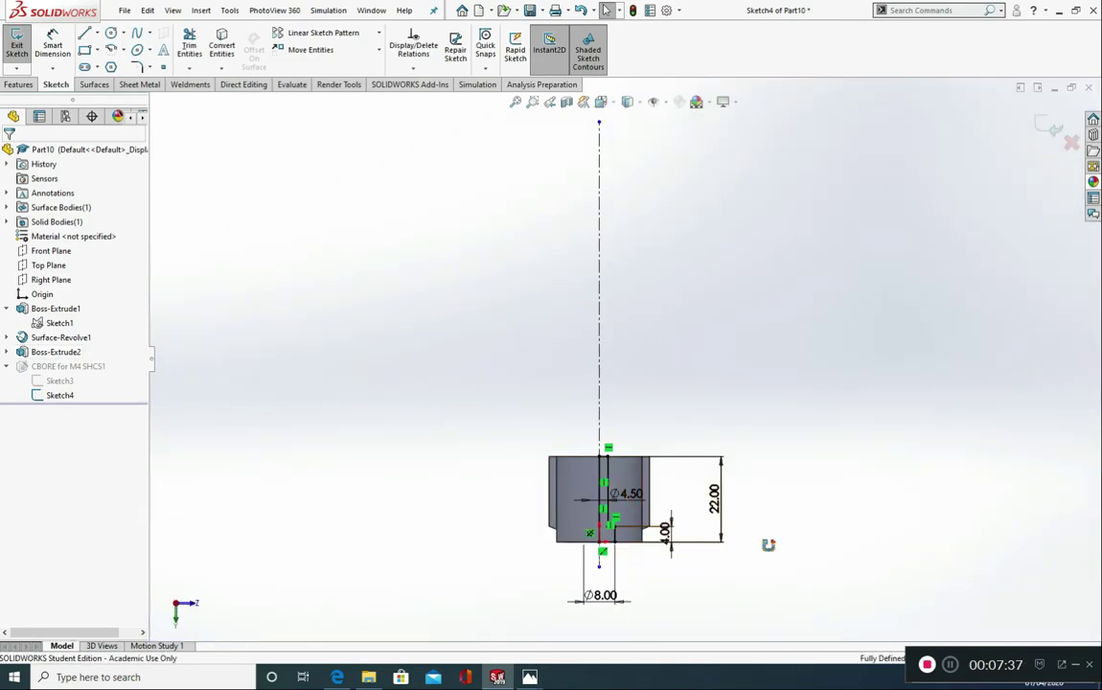
pyautogui.moveTo(768, 542)
pyautogui.mouseDown(button='middle')
pyautogui.moveTo(678, 547)
pyautogui.moveTo(772, 537)
pyautogui.mouseUp(button='middle')
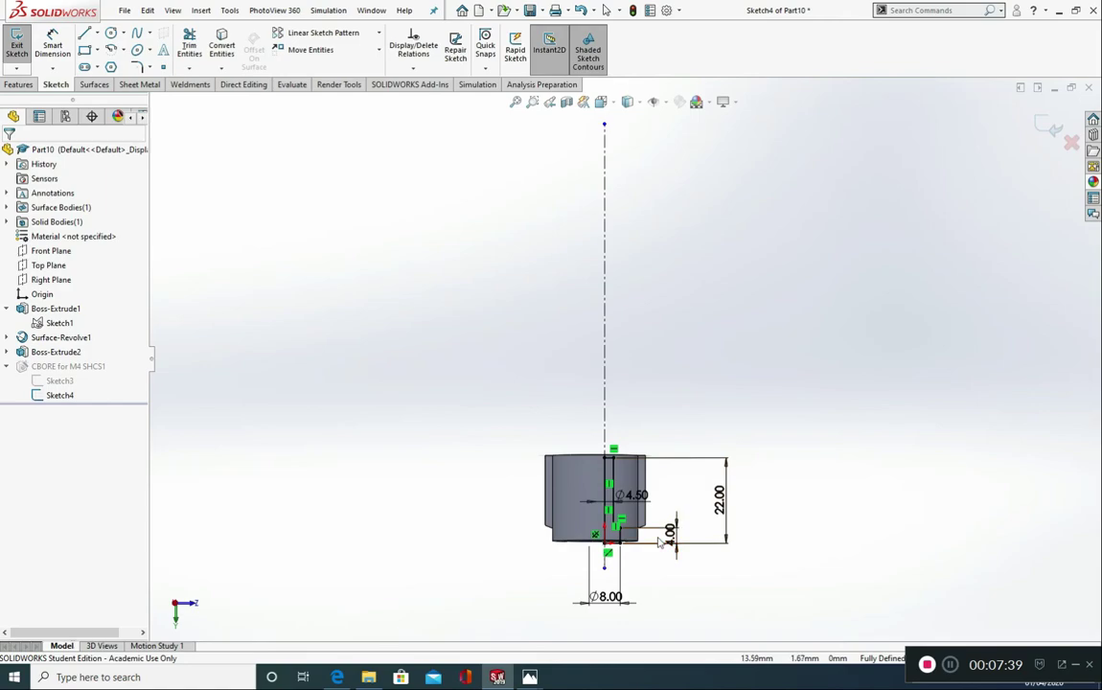
pyautogui.scroll(-5, 654, 531)
pyautogui.scroll(-3, 604, 498)
pyautogui.scroll(2, 460, 374)
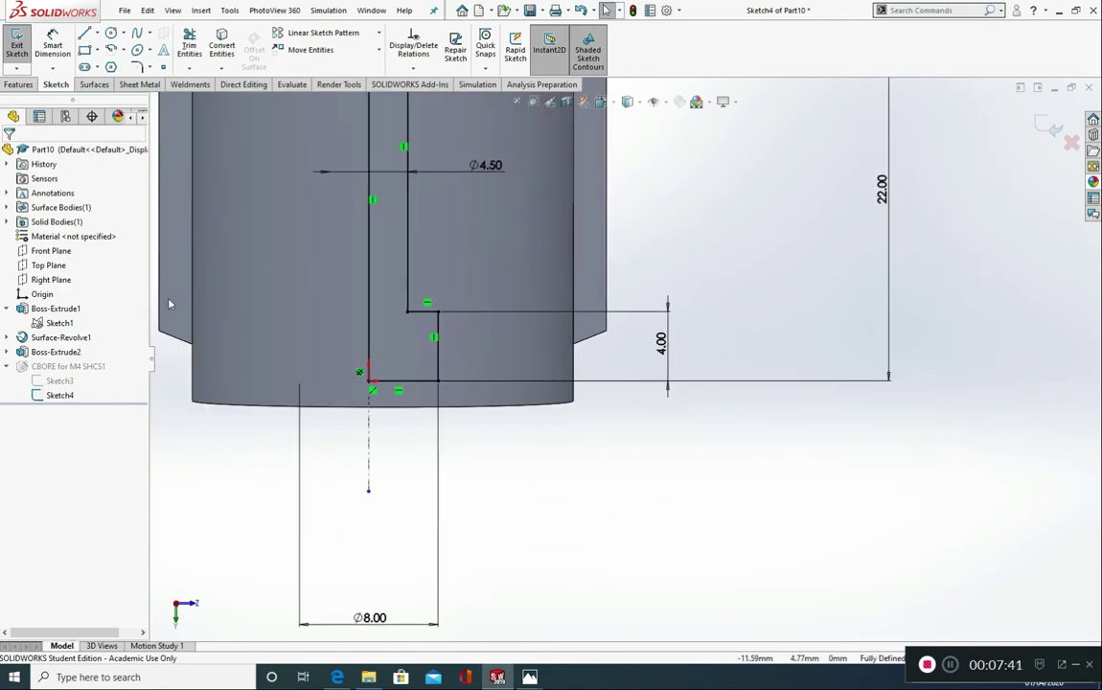
pyautogui.press('f')
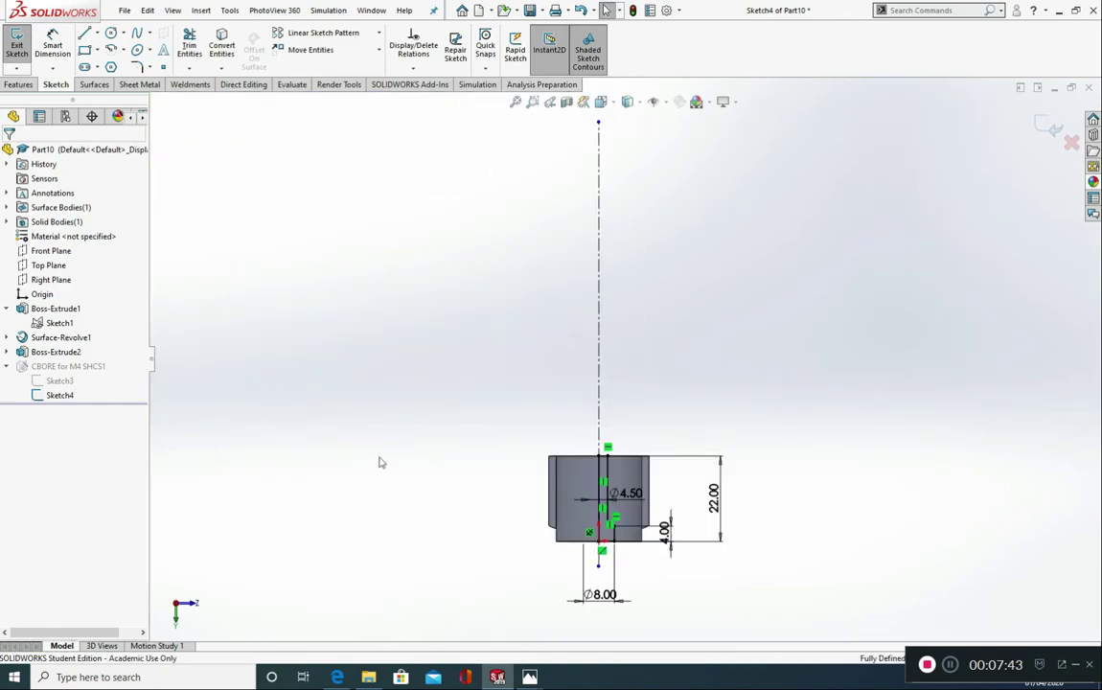
pyautogui.scroll(-6, 652, 541)
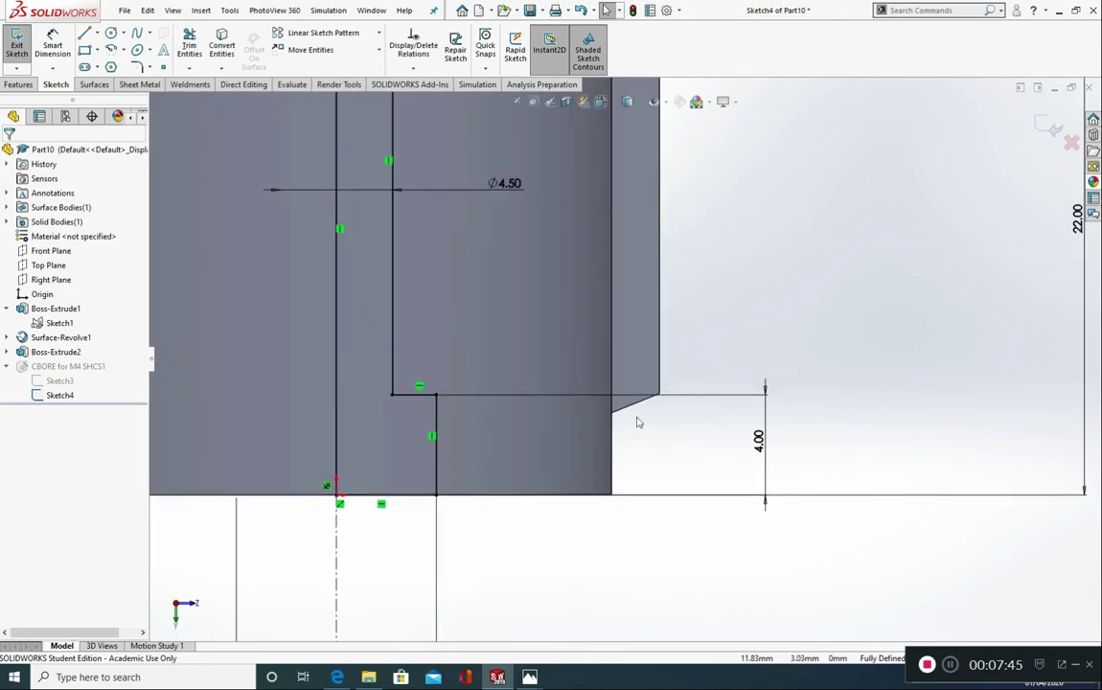
# Reattach the counterbore depth dimension from the hub-top end to the base end of the hole profile and set it to 4 mm
pyautogui.click(686, 398)
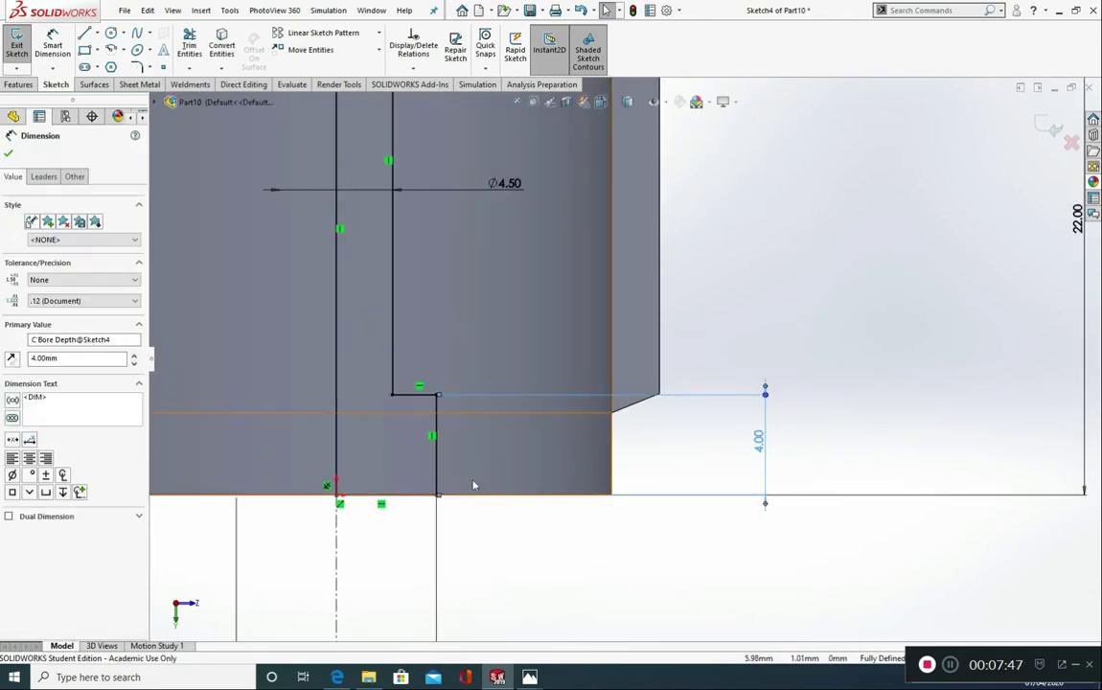
pyautogui.scroll(1, 441, 494)
pyautogui.scroll(2, 441, 493)
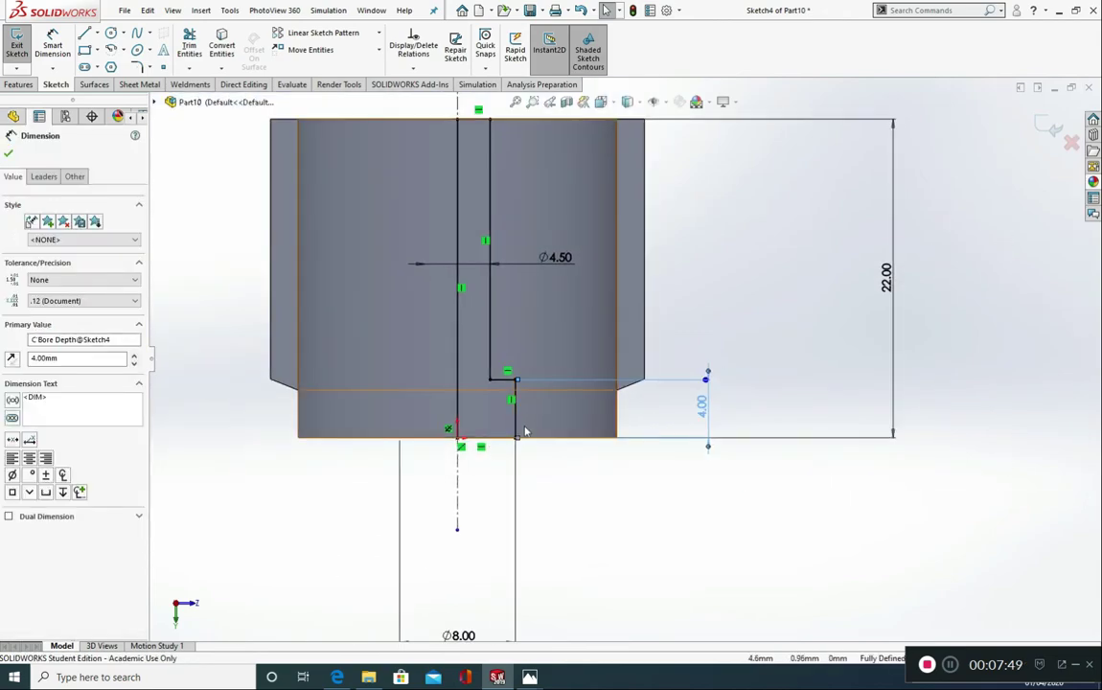
pyautogui.click(517, 441)
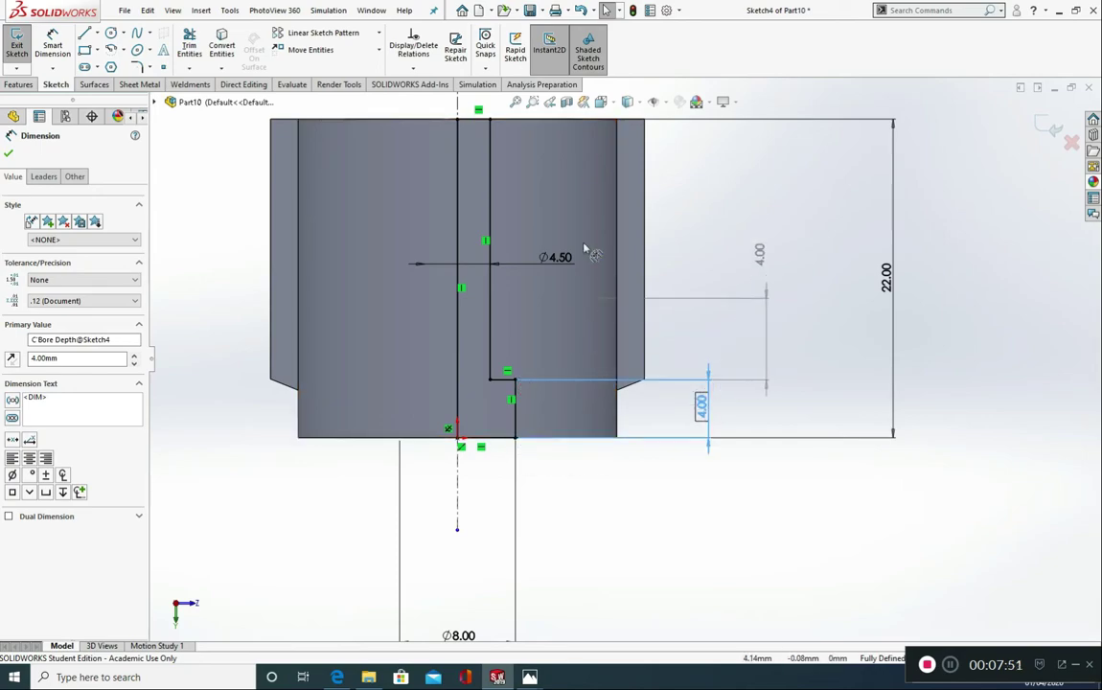
pyautogui.click(496, 125)
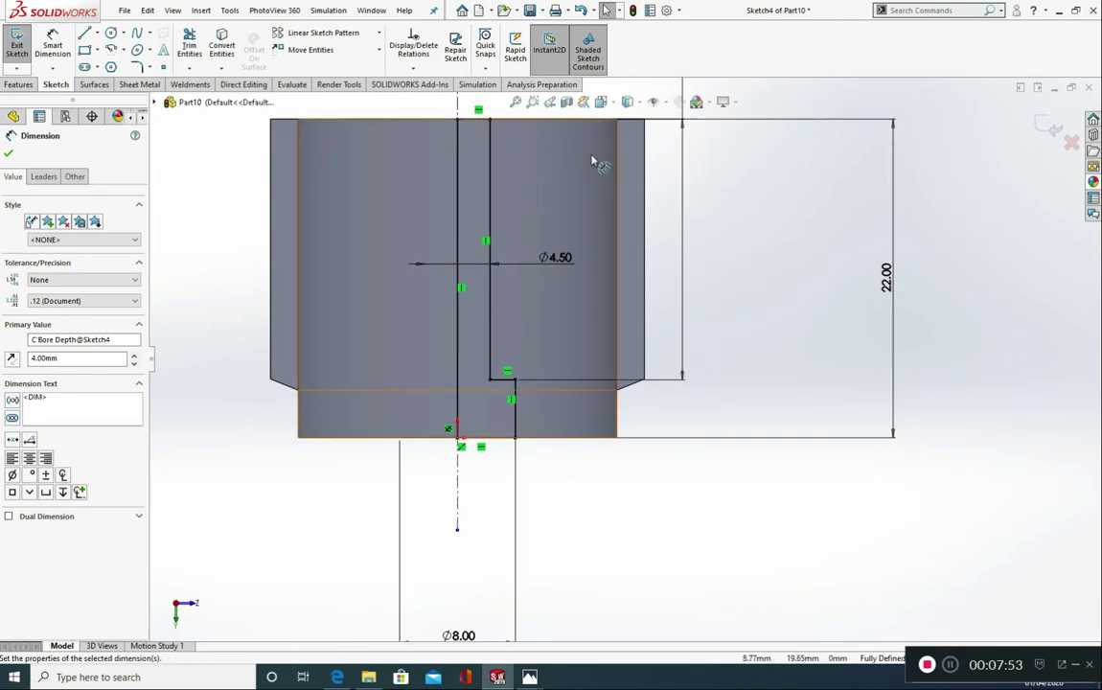
pyautogui.scroll(3, 623, 182)
pyautogui.scroll(-2, 671, 167)
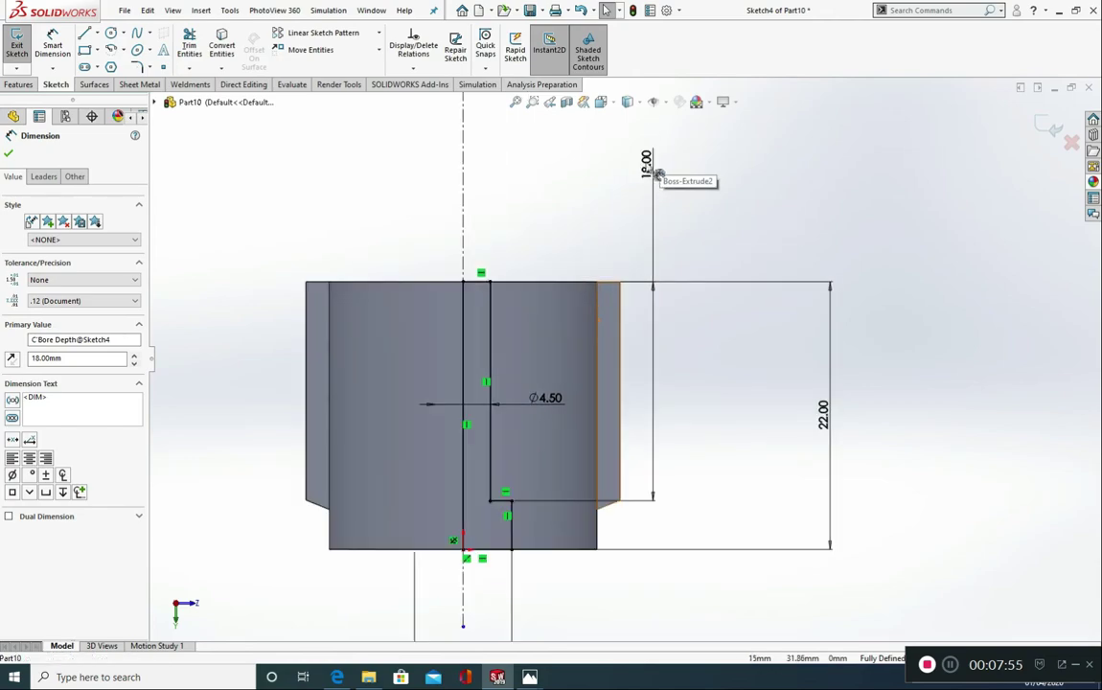
pyautogui.click(658, 172)
pyautogui.write('4')
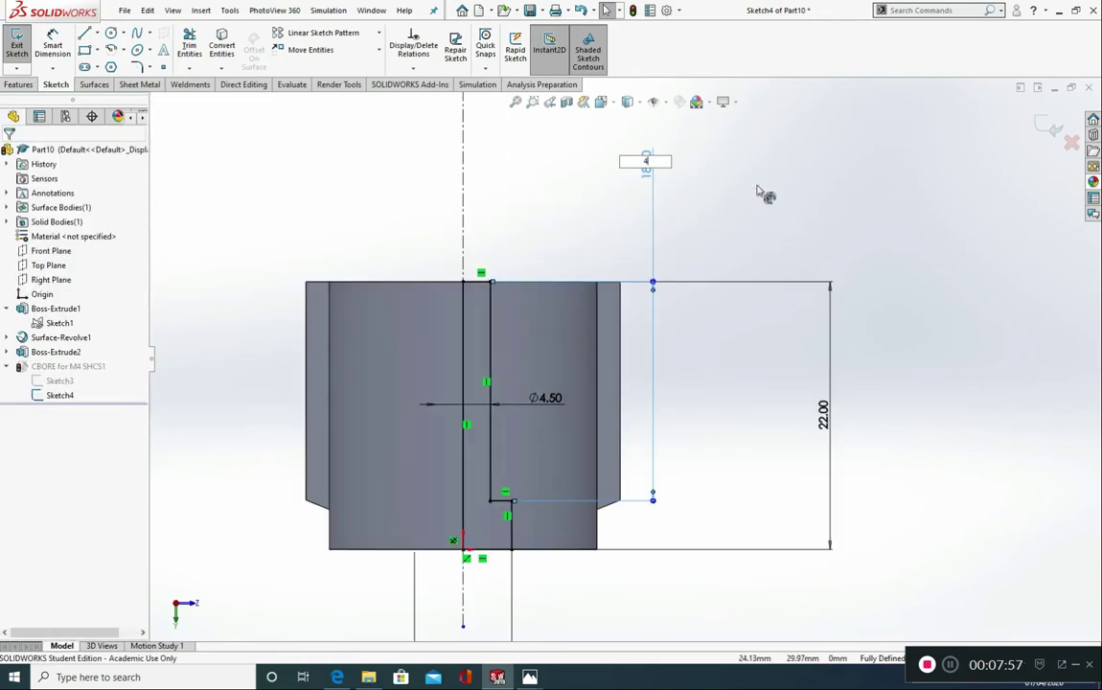
pyautogui.press('Return')
# Exit the profile sketch to rebuild the hole and inspect the counterbore on the arm in an isometric view
pyautogui.moveTo(925, 427)
pyautogui.mouseDown(button='middle')
pyautogui.moveTo(898, 413)
pyautogui.moveTo(881, 428)
pyautogui.moveTo(877, 416)
pyautogui.moveTo(800, 413)
pyautogui.moveTo(698, 333)
pyautogui.mouseUp(button='middle')
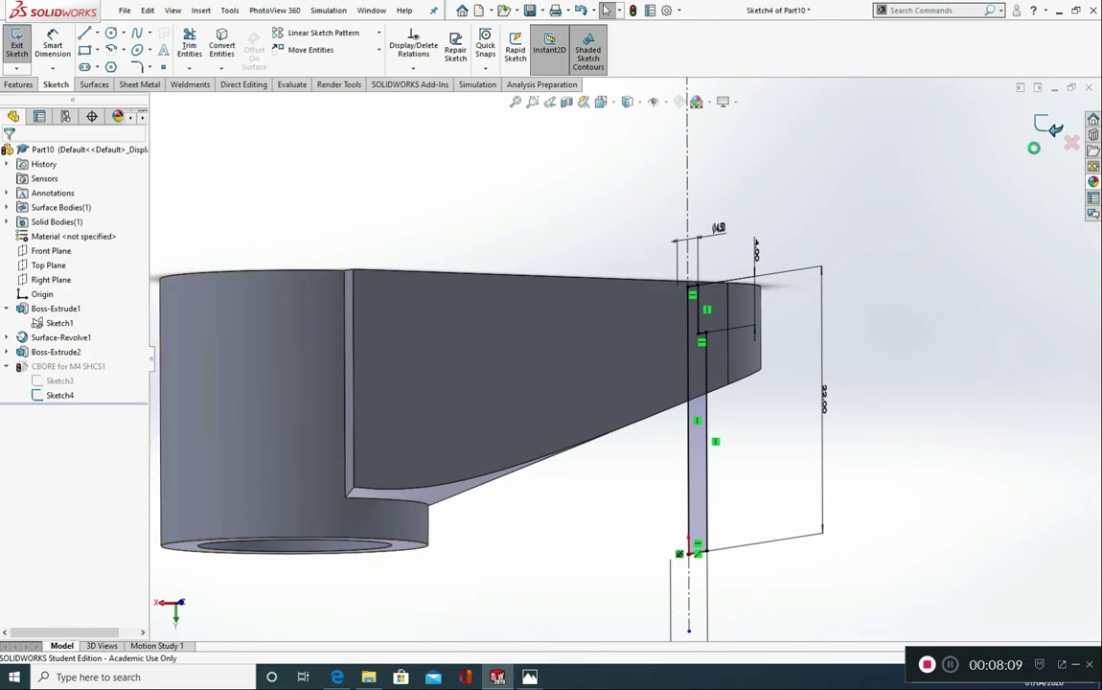
pyautogui.click(1051, 131)
pyautogui.hotkey('ctrl', '7')
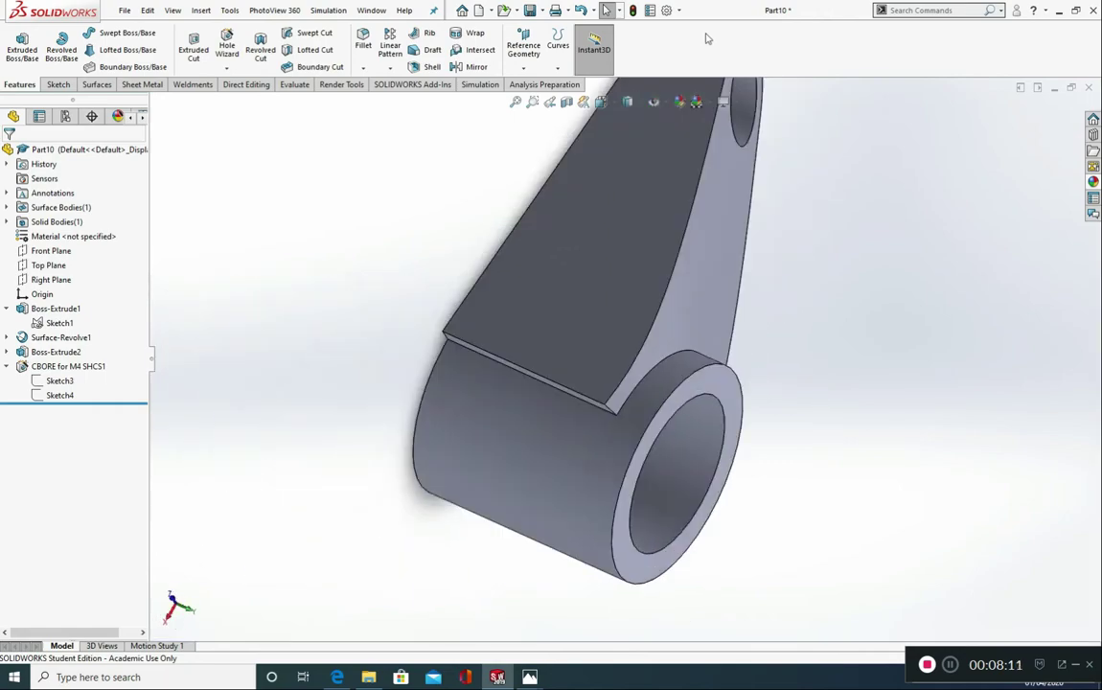
pyautogui.moveTo(514, 430); pyautogui.dragTo(520, 483, button='middle')
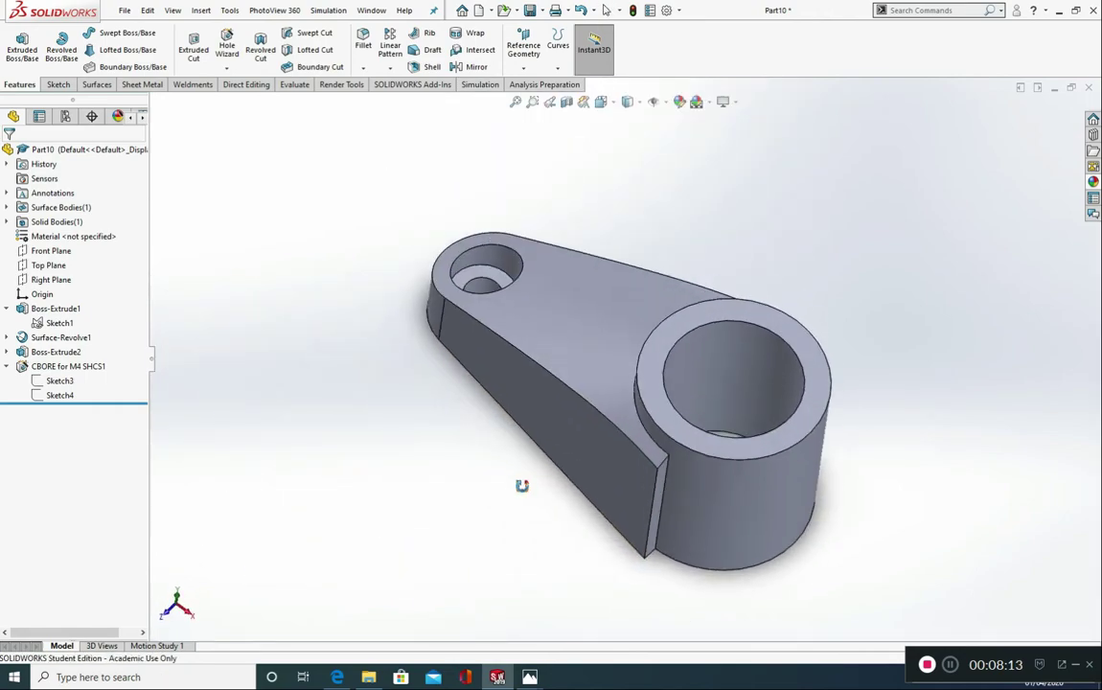
pyautogui.scroll(-8, 529, 266)
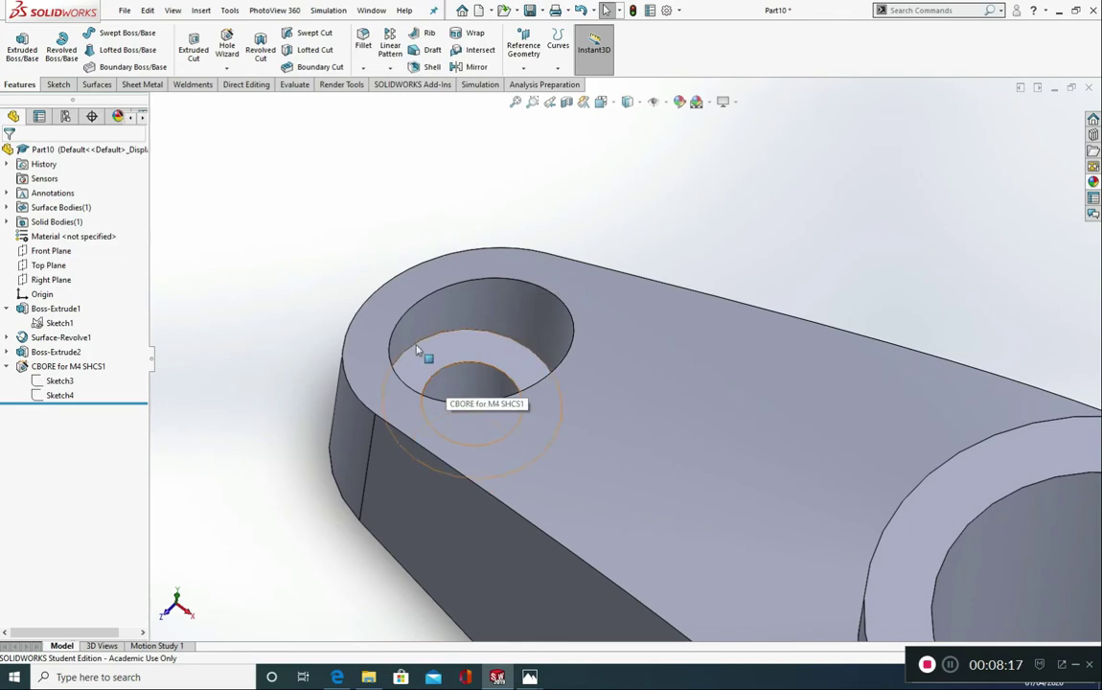
# Circular-pattern the arm and its counterbored hole around the hub bore as 3 equally spaced instances over 360 degrees
pyautogui.scroll(10, 431, 358)
pyautogui.hotkey('ctrl', '7')
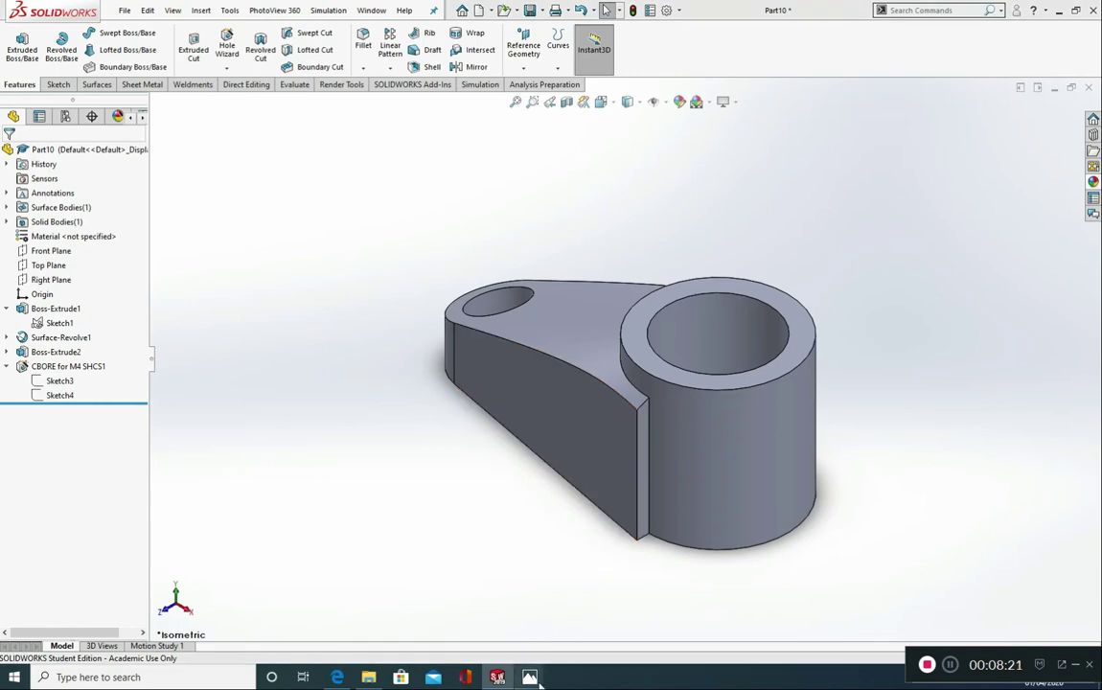
pyautogui.moveTo(529, 677)
pyautogui.click(479, 609)
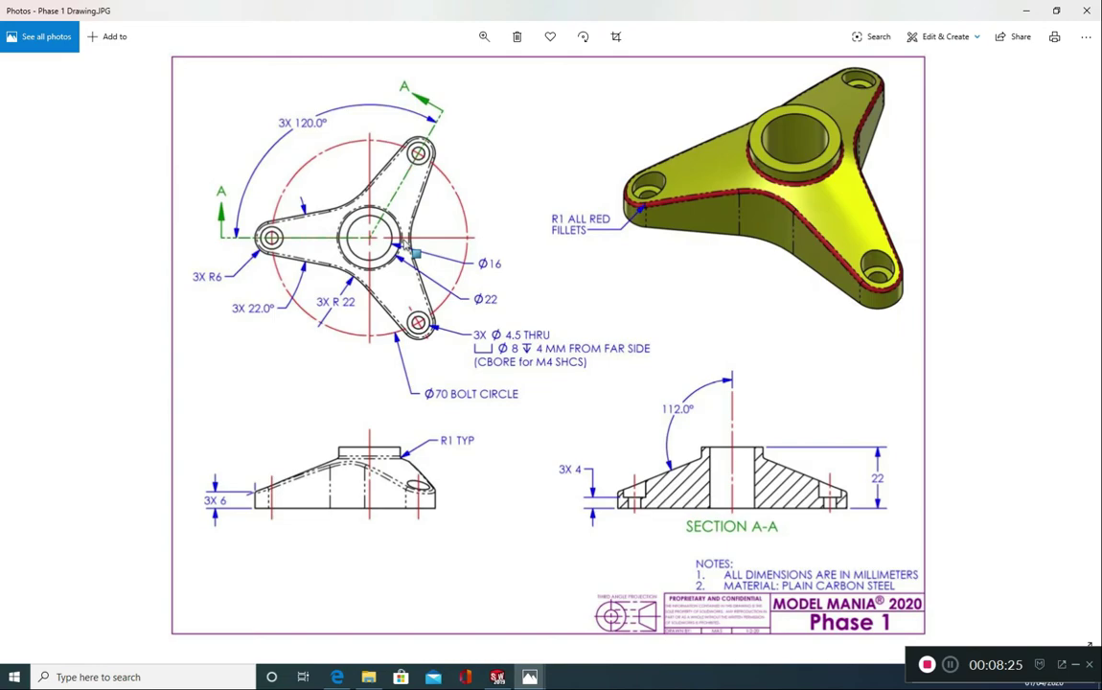
pyautogui.click(1023, 13)
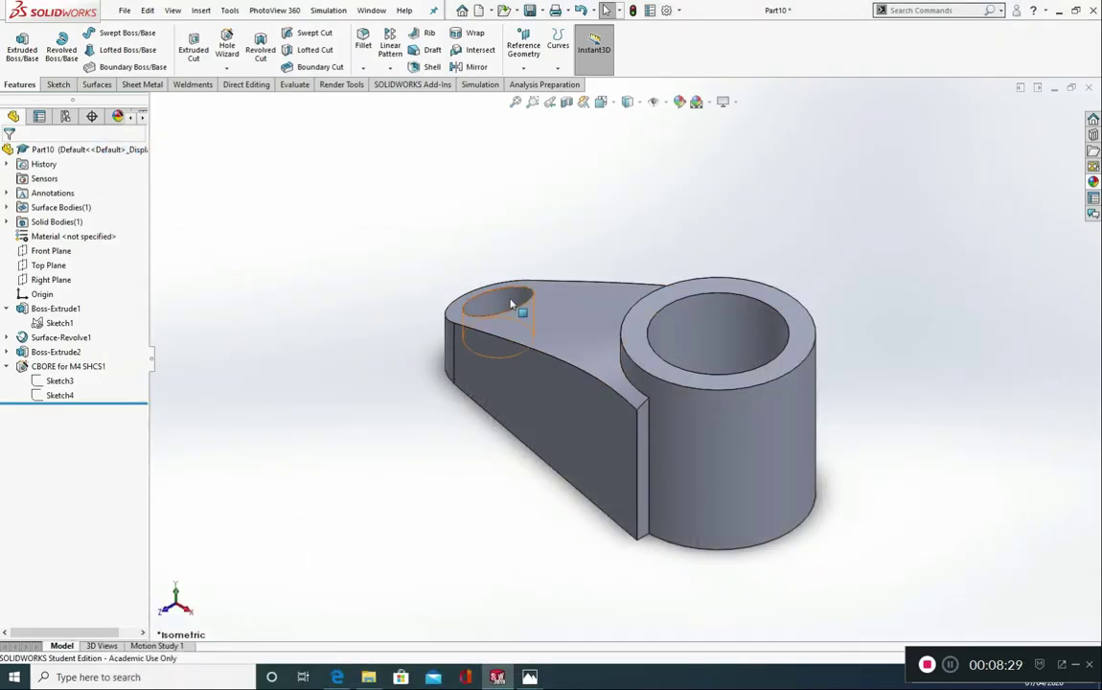
pyautogui.click(518, 303)
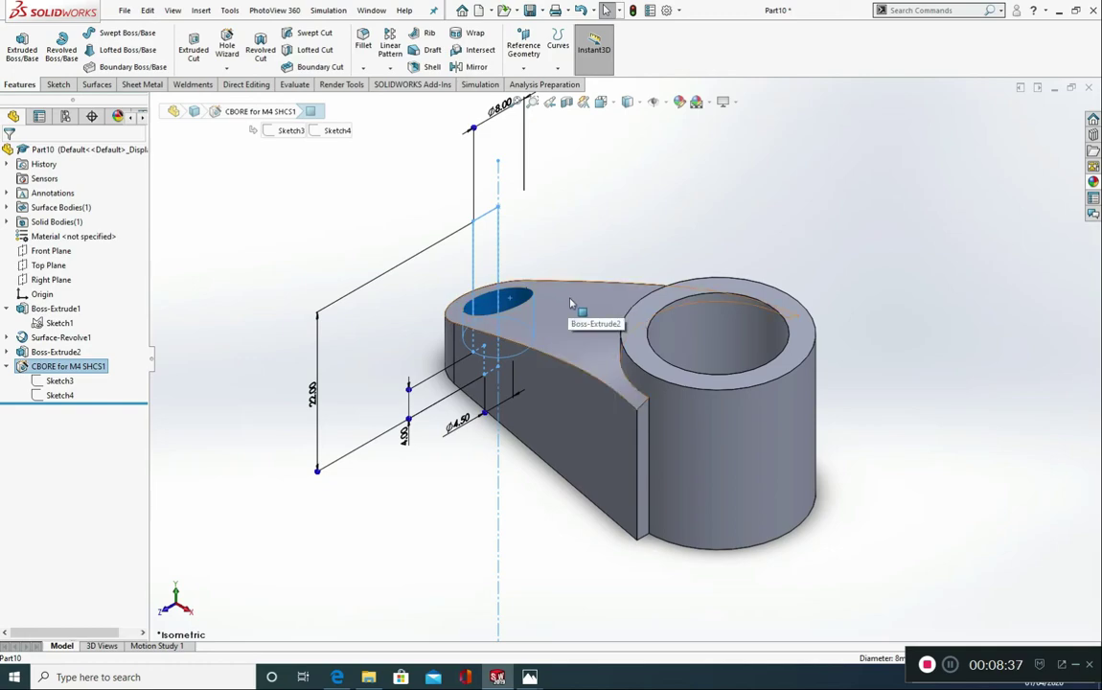
pyautogui.click(569, 304)
pyautogui.click(390, 69)
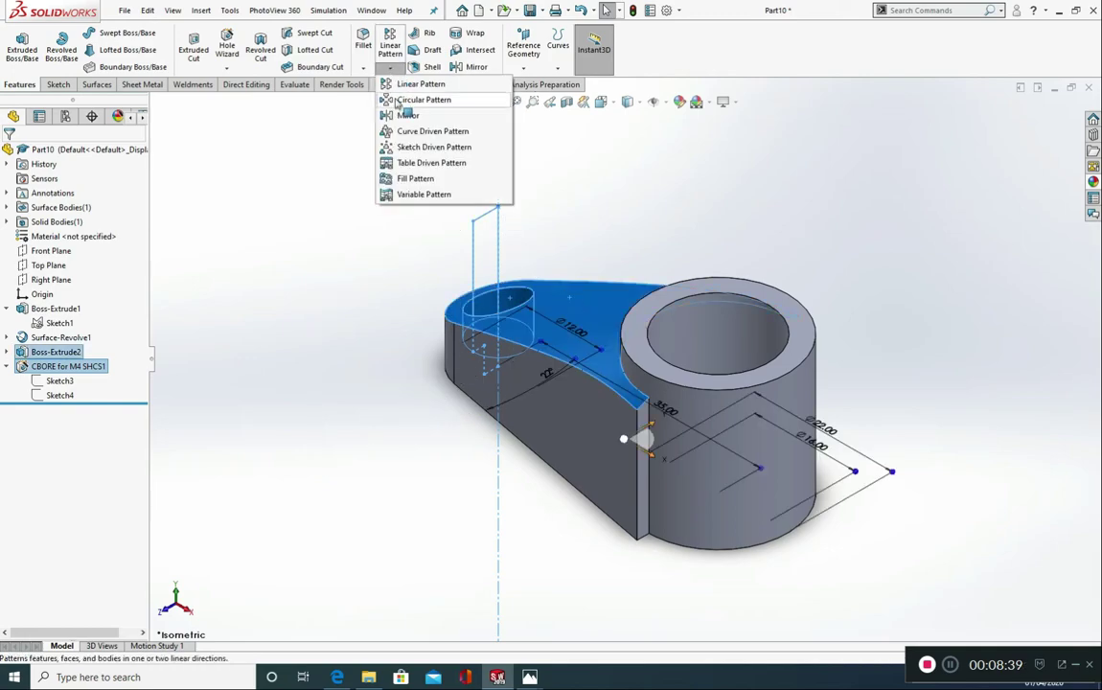
pyautogui.click(372, 102)
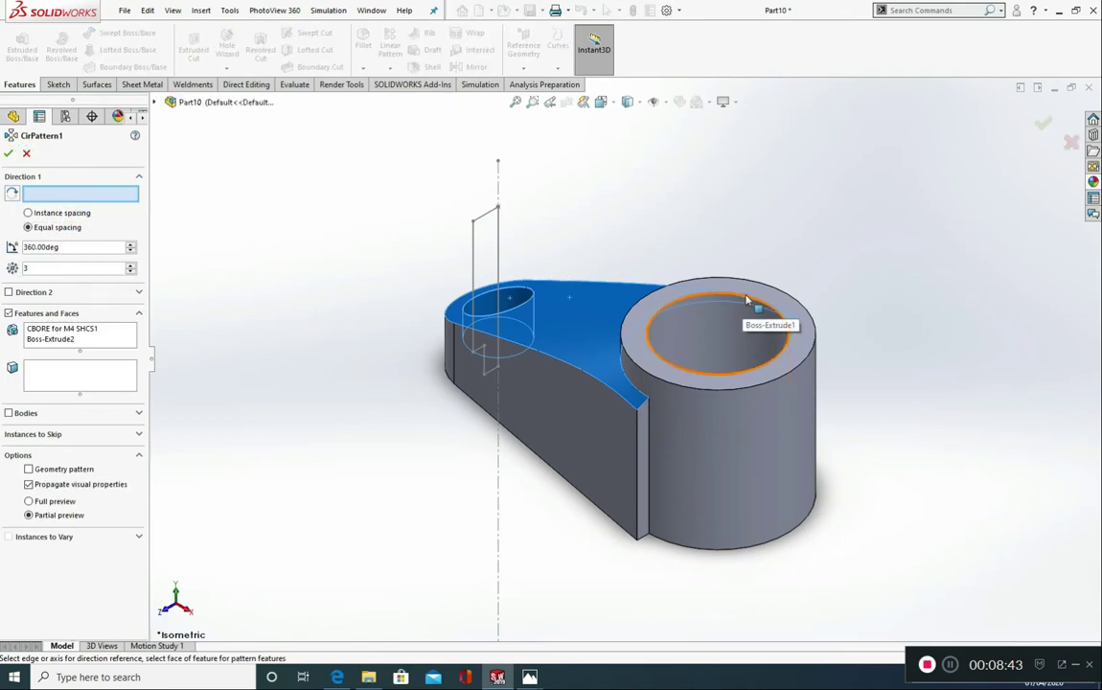
pyautogui.click(699, 334)
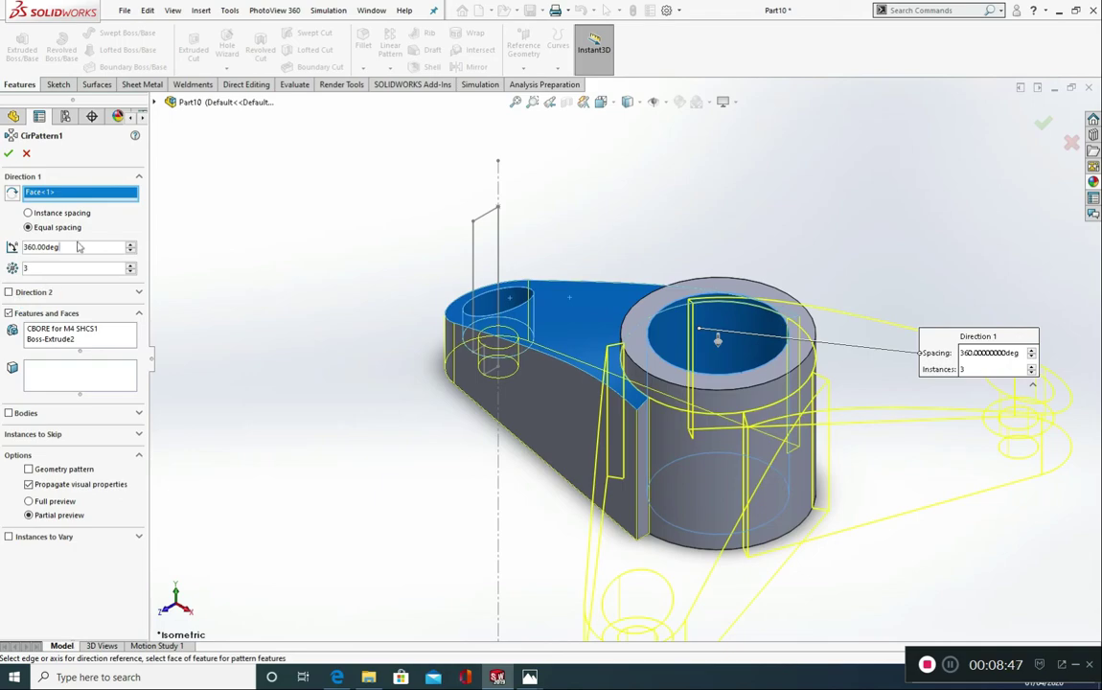
pyautogui.click(9, 156)
pyautogui.scroll(3, 527, 421)
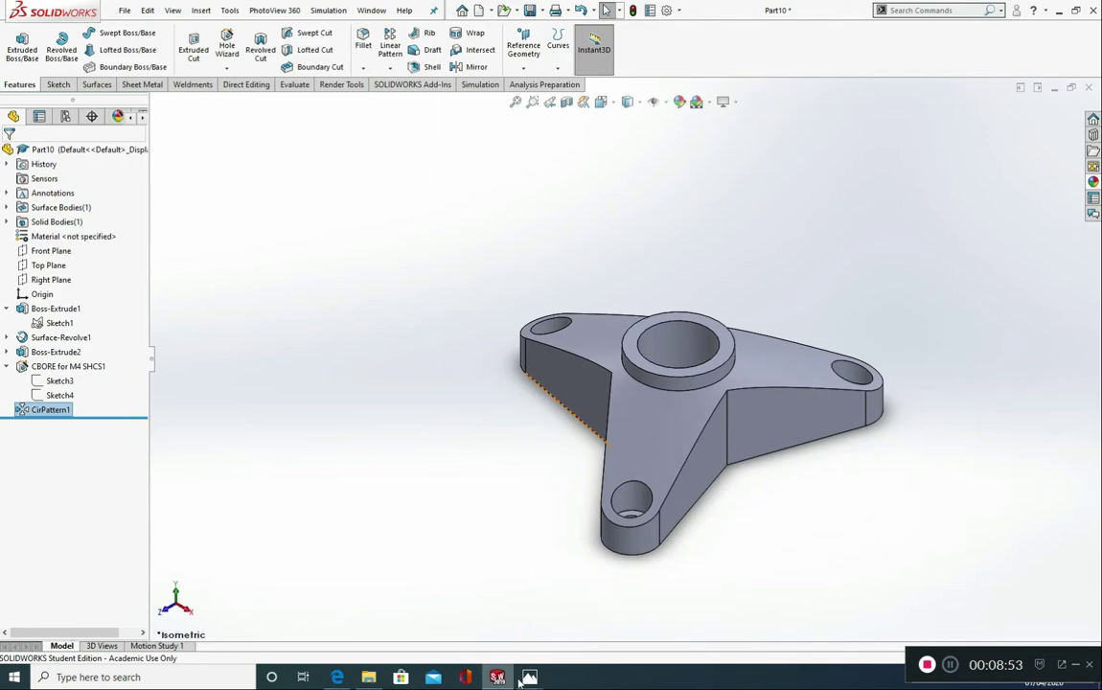
# Fillet the three vertical inner corner edges between the arms with the 22 mm radius given in the Phase 1 drawing
pyautogui.moveTo(526, 678)
pyautogui.click(498, 652)
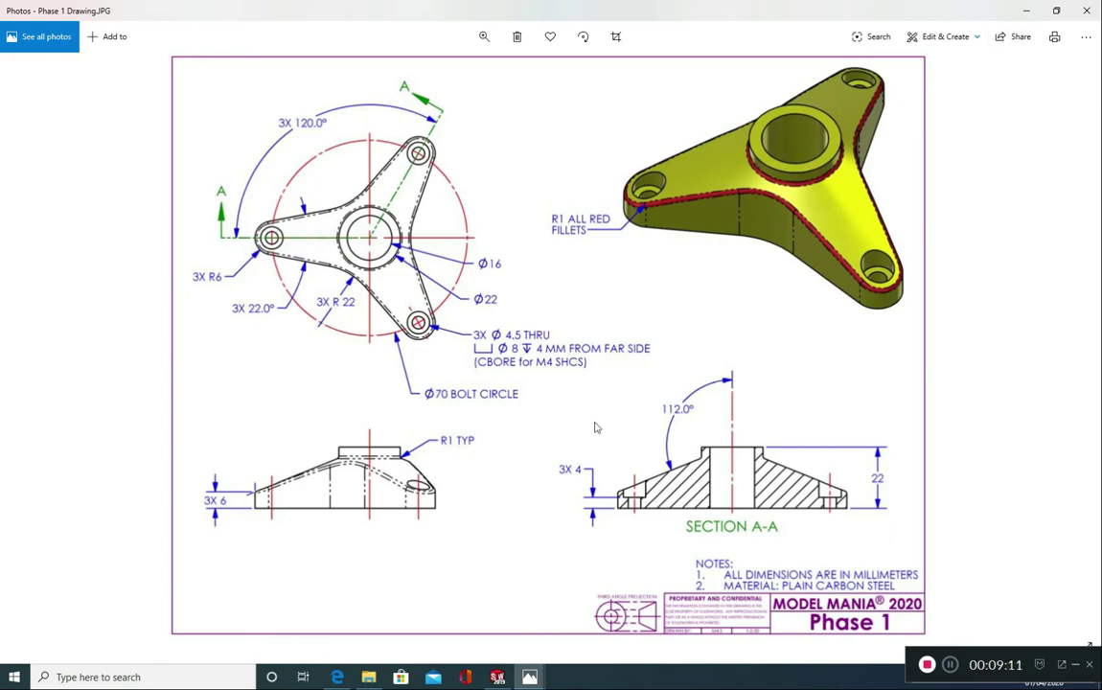
pyautogui.click(1026, 11)
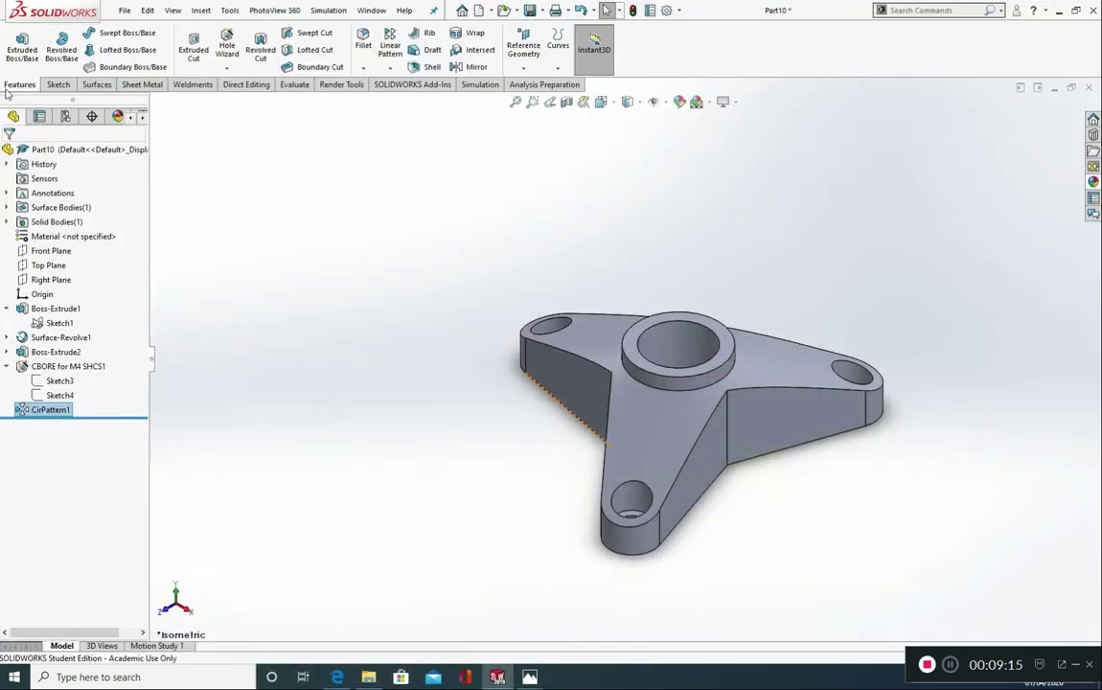
pyautogui.click(363, 38)
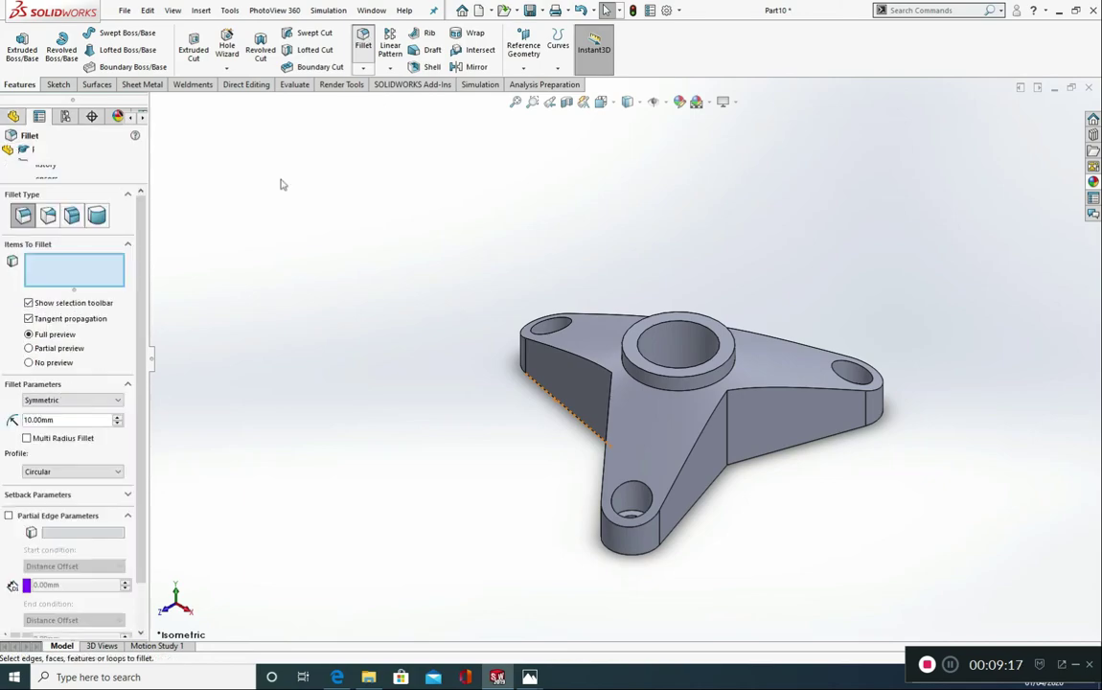
pyautogui.click(730, 427)
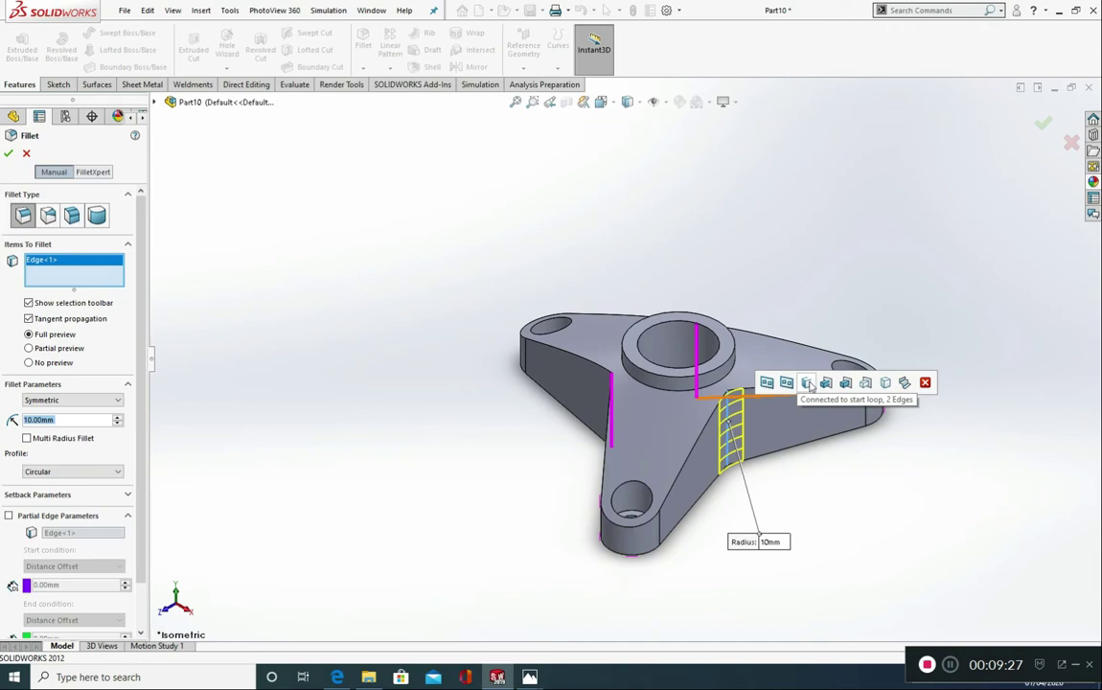
pyautogui.click(808, 384)
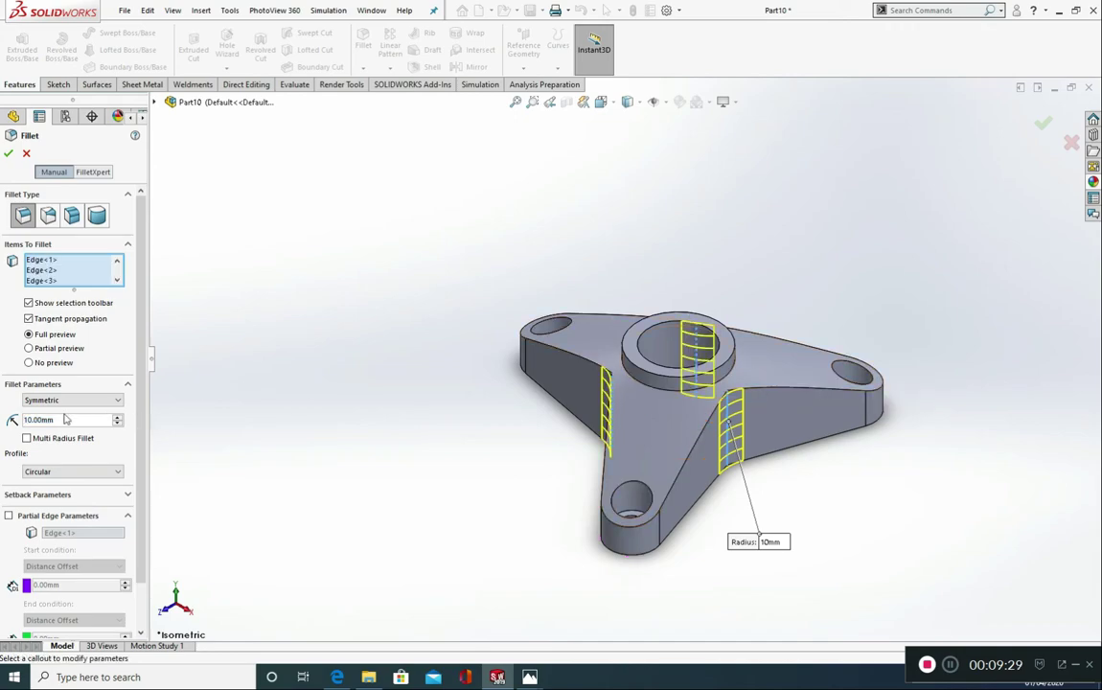
pyautogui.moveTo(529, 676)
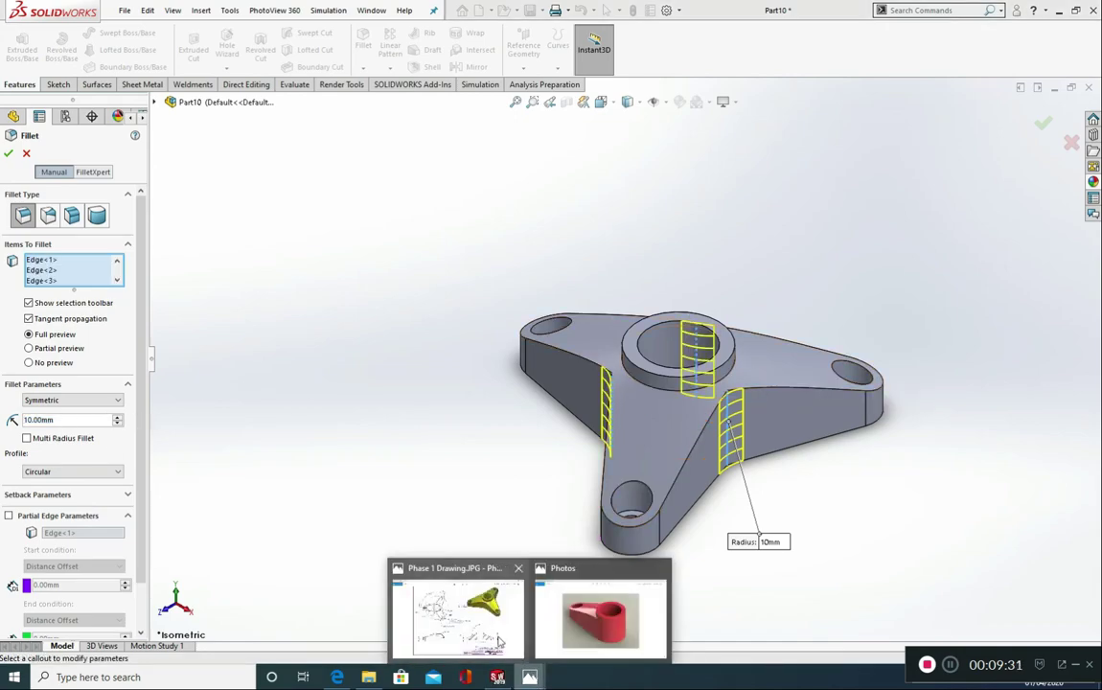
pyautogui.click(499, 642)
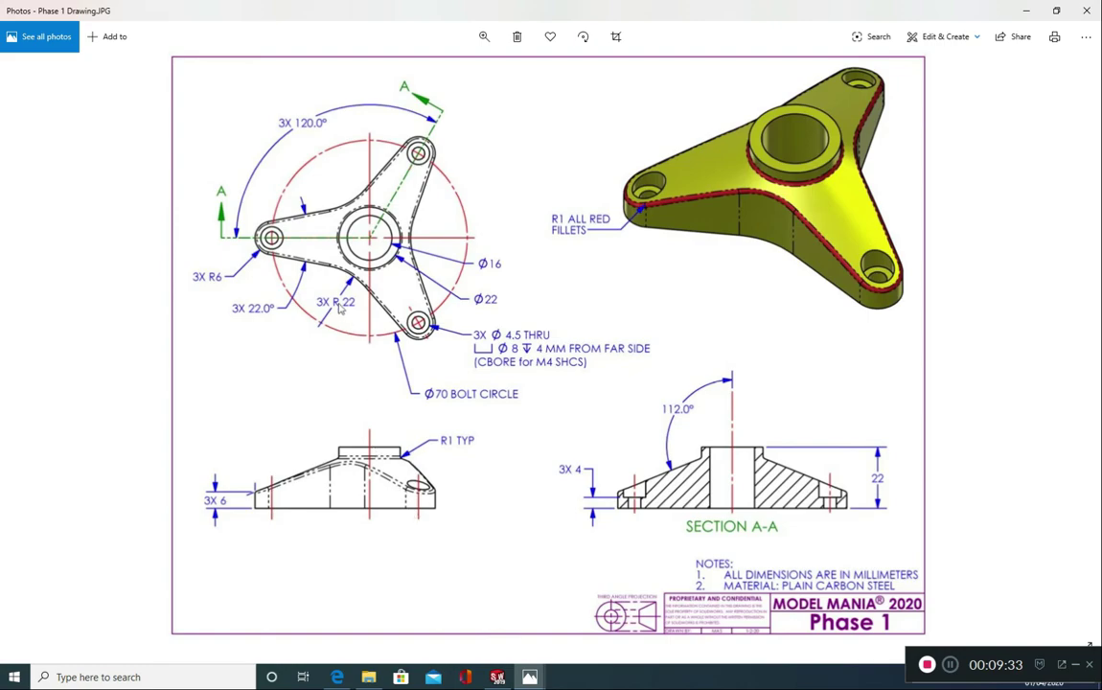
pyautogui.click(1025, 8)
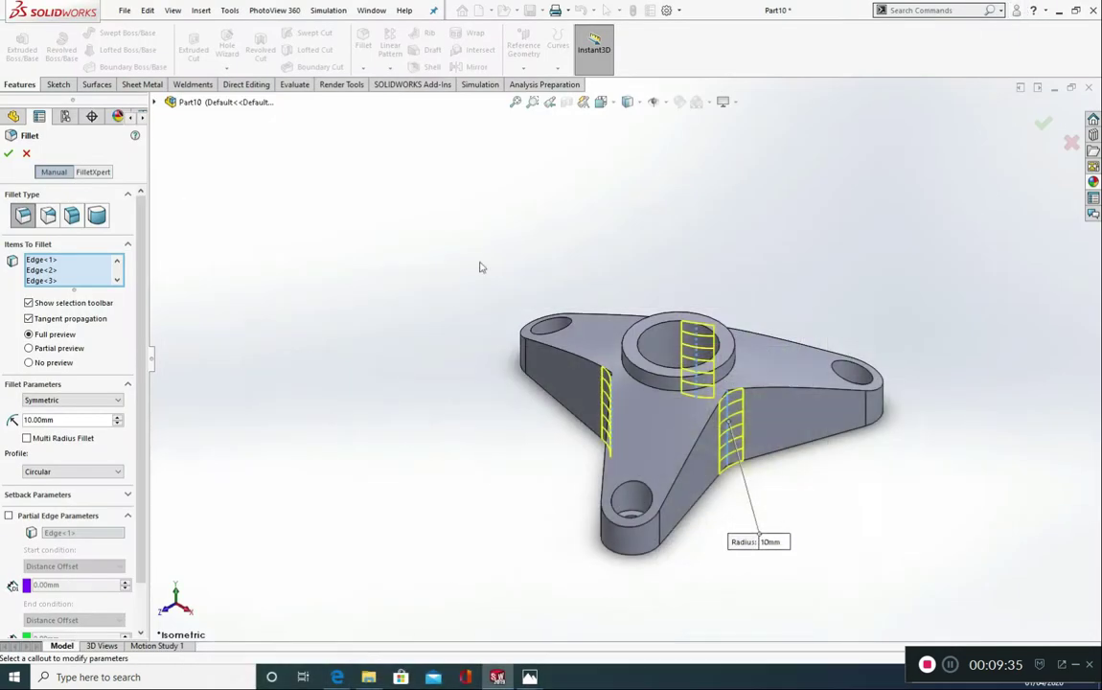
pyautogui.doubleClick(70, 420)
pyautogui.write('22')
pyautogui.press('Return')
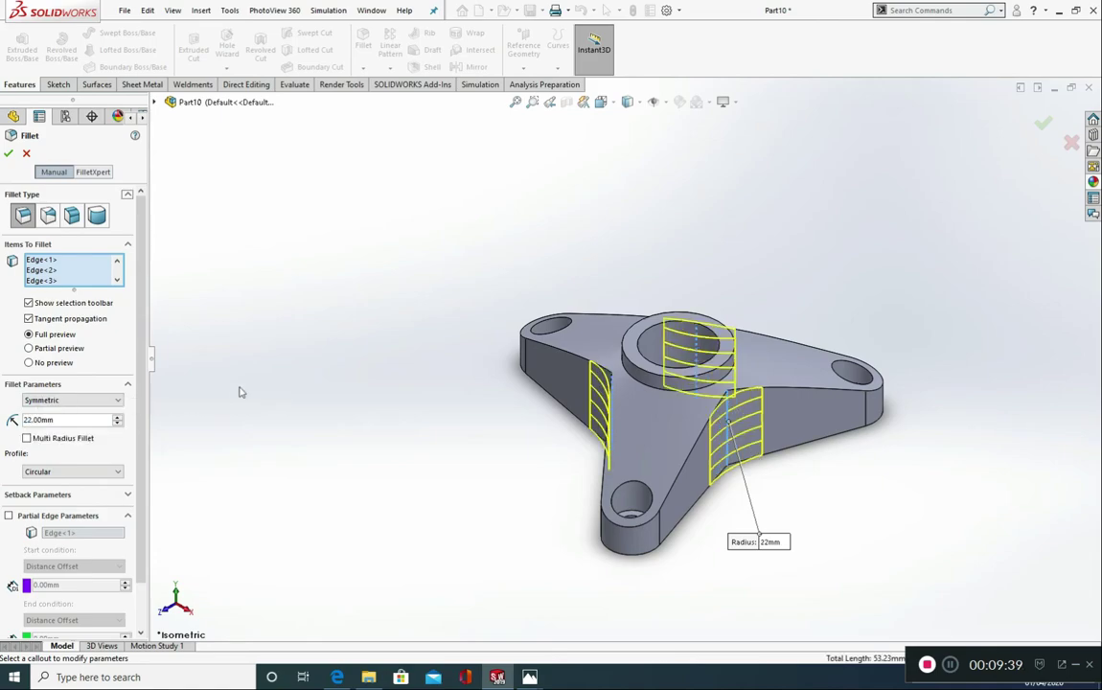
pyautogui.click(8, 155)
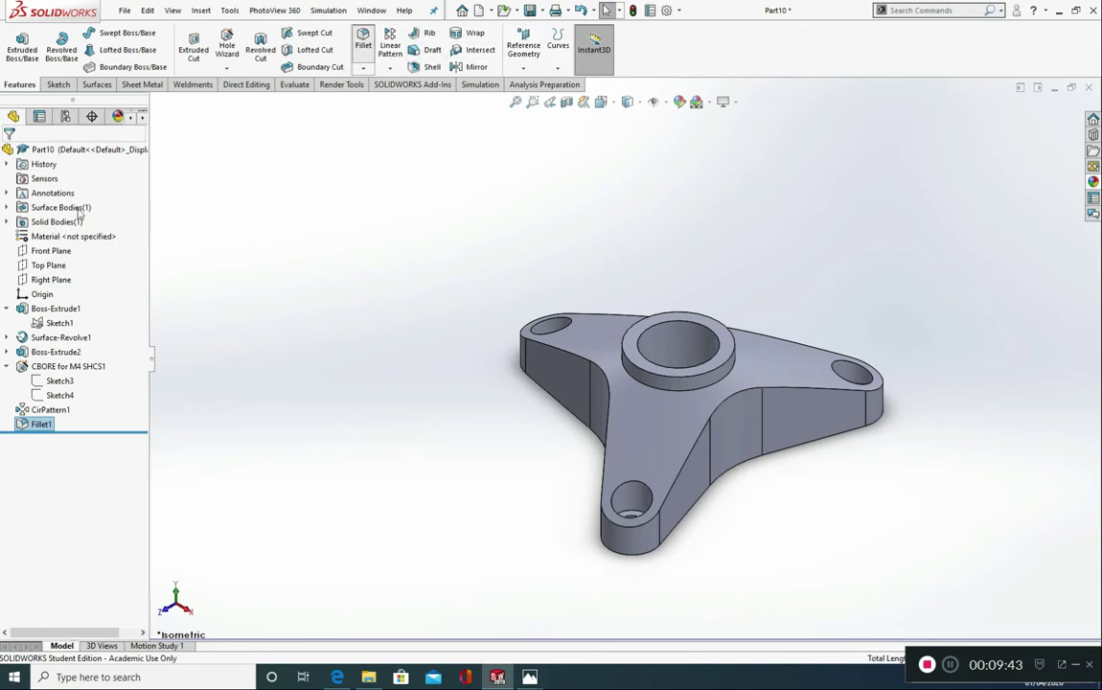
# Fillet the upper outline edges of the arms and the edge around the hub's base with a 1 mm radius
pyautogui.click(363, 43)
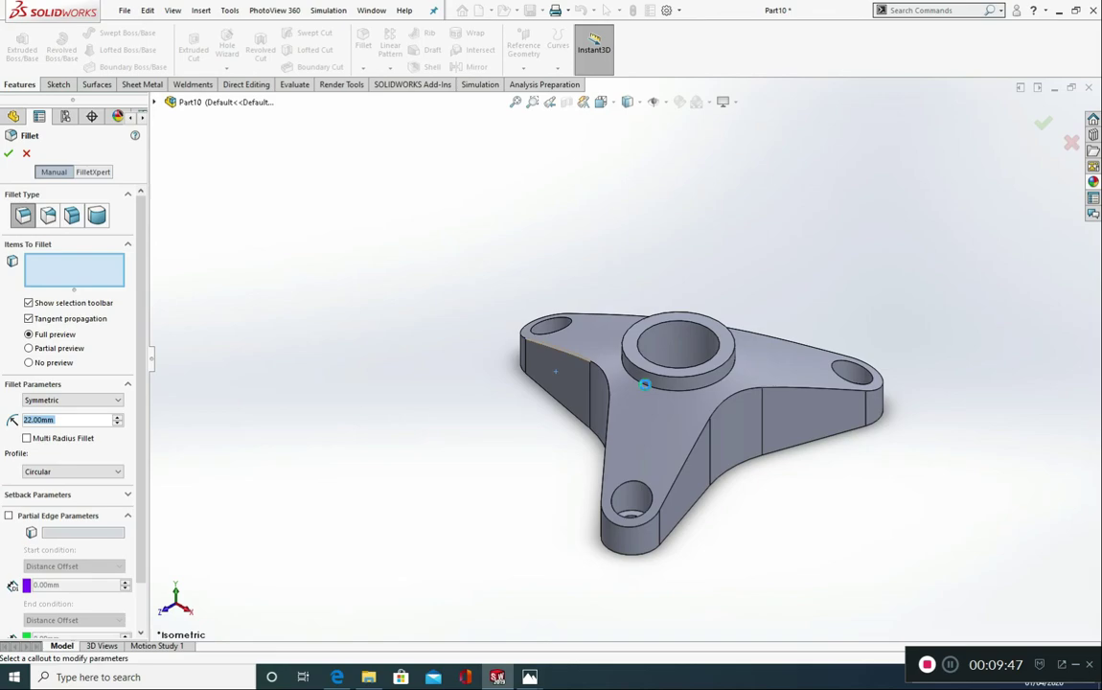
pyautogui.click(560, 353)
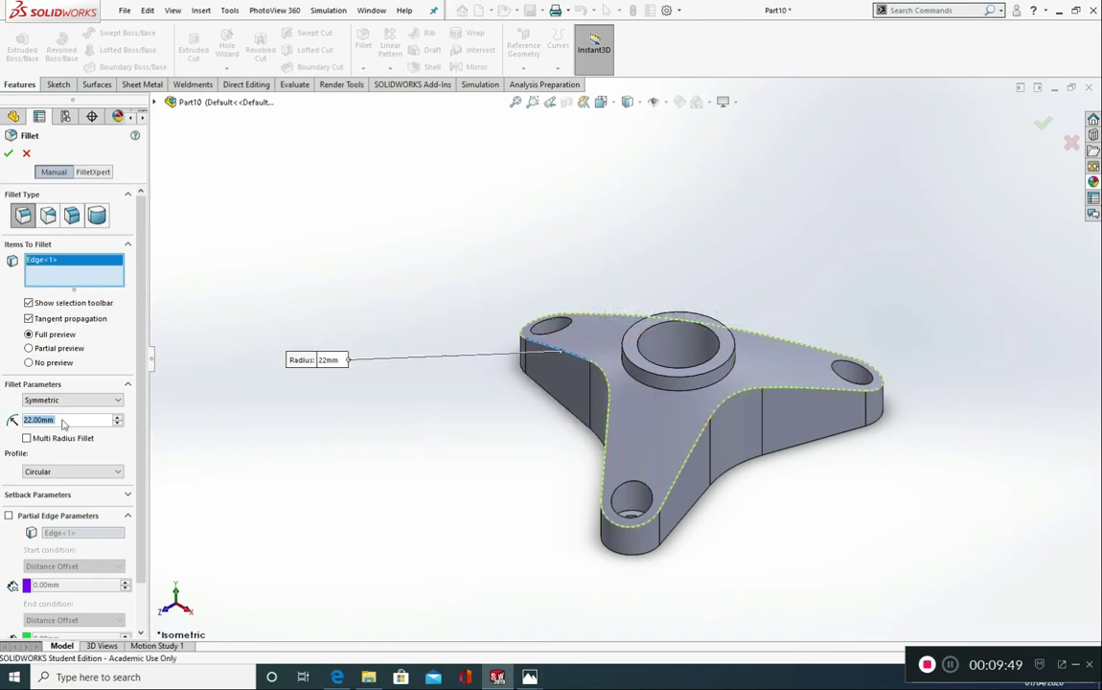
pyautogui.write('1')
pyautogui.press('Return')
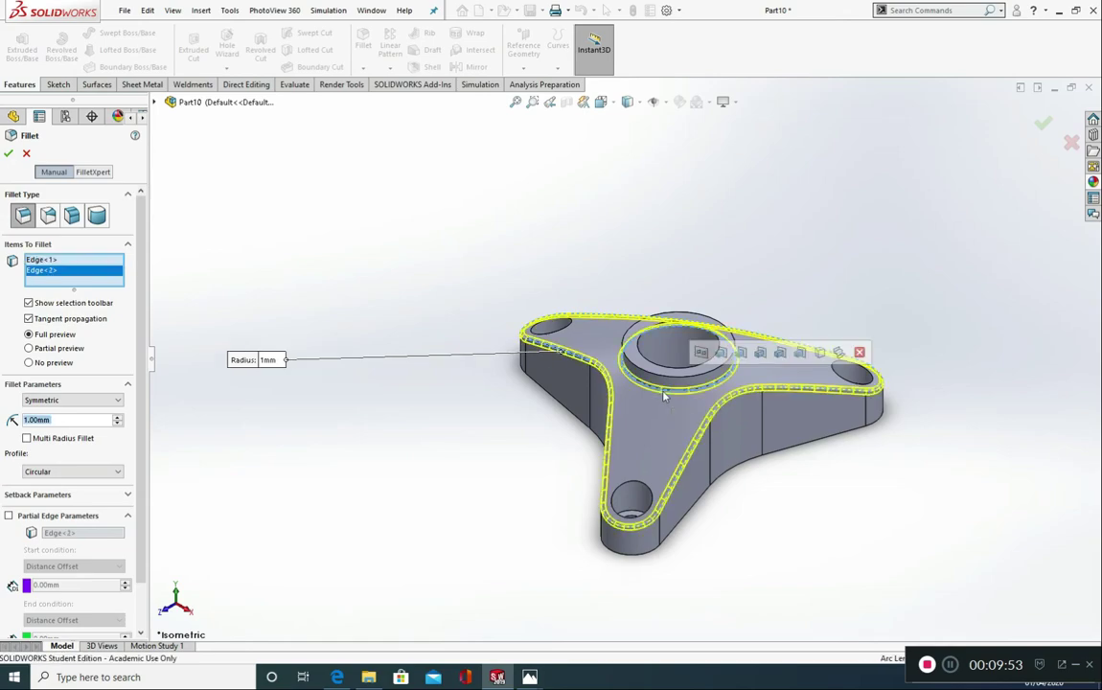
pyautogui.click(9, 153)
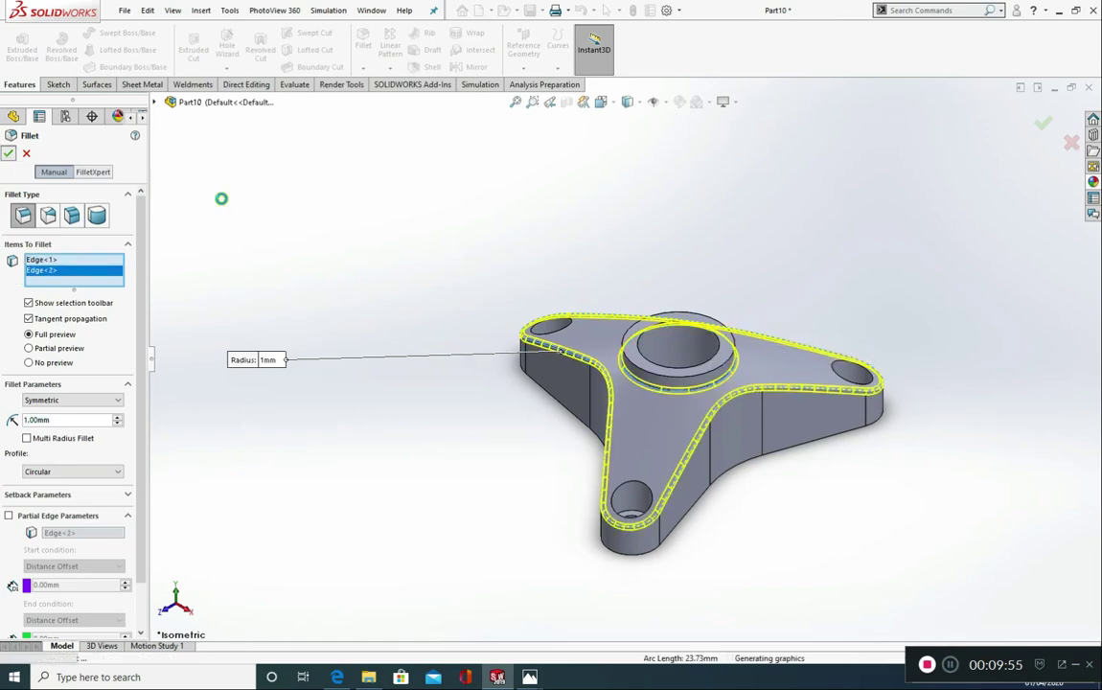
# Apply the solid Red appearance to the whole 1 mm edge fillet feature
pyautogui.click(1093, 181)
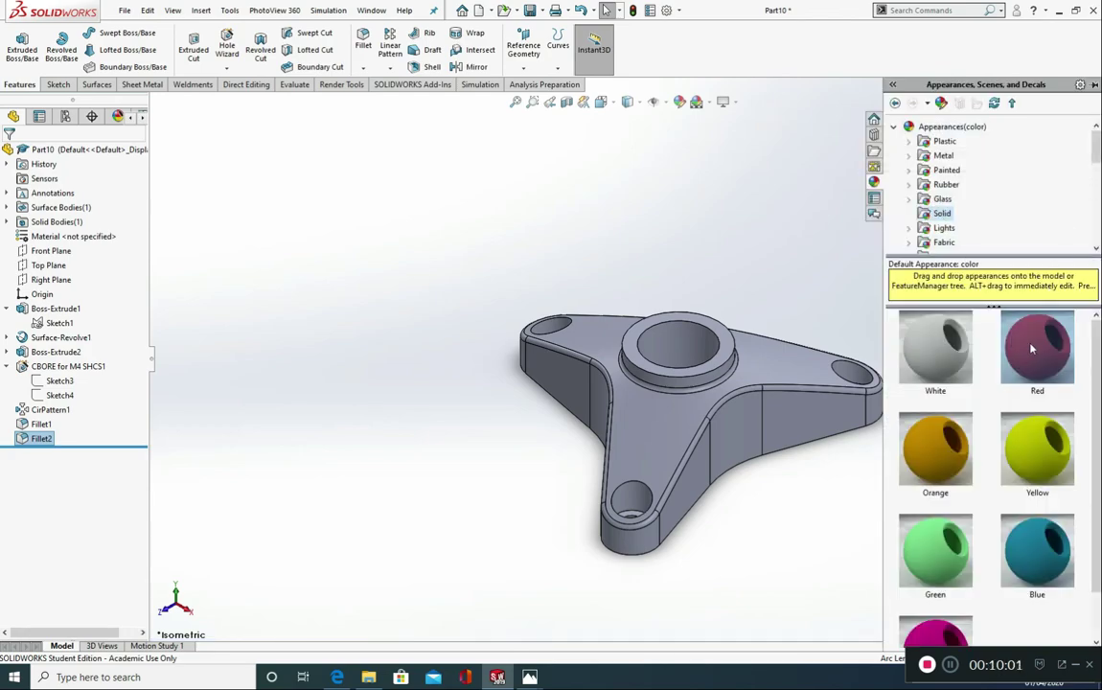
pyautogui.moveTo(1032, 349); pyautogui.dragTo(746, 393)
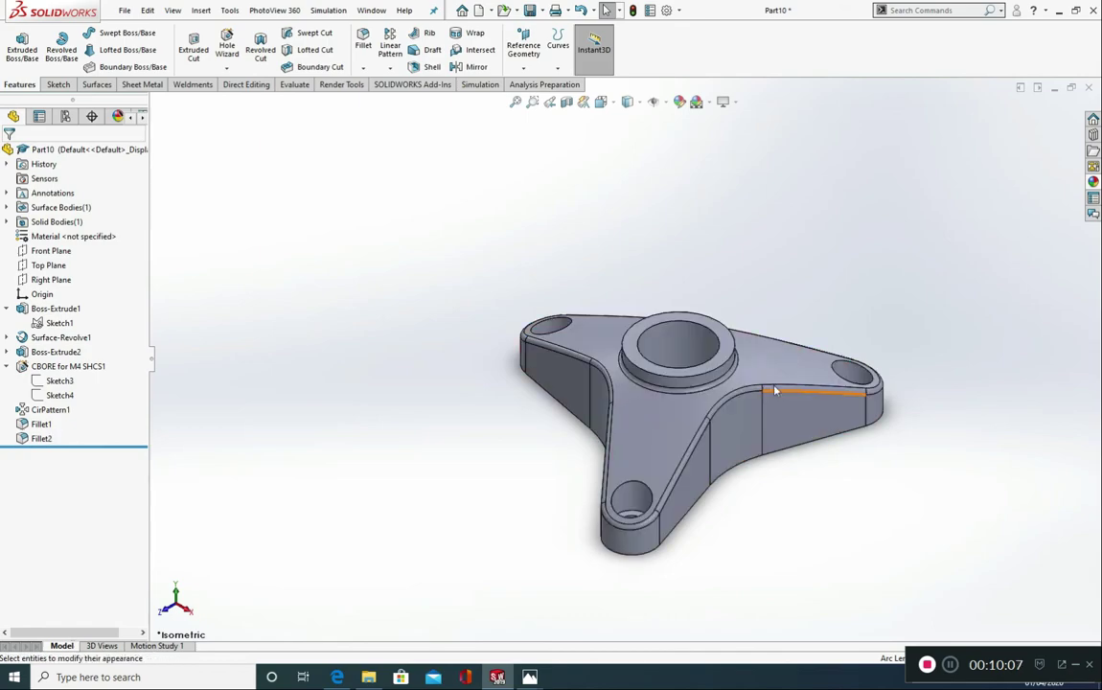
pyautogui.click(1093, 181)
pyautogui.scroll(-3, 793, 395)
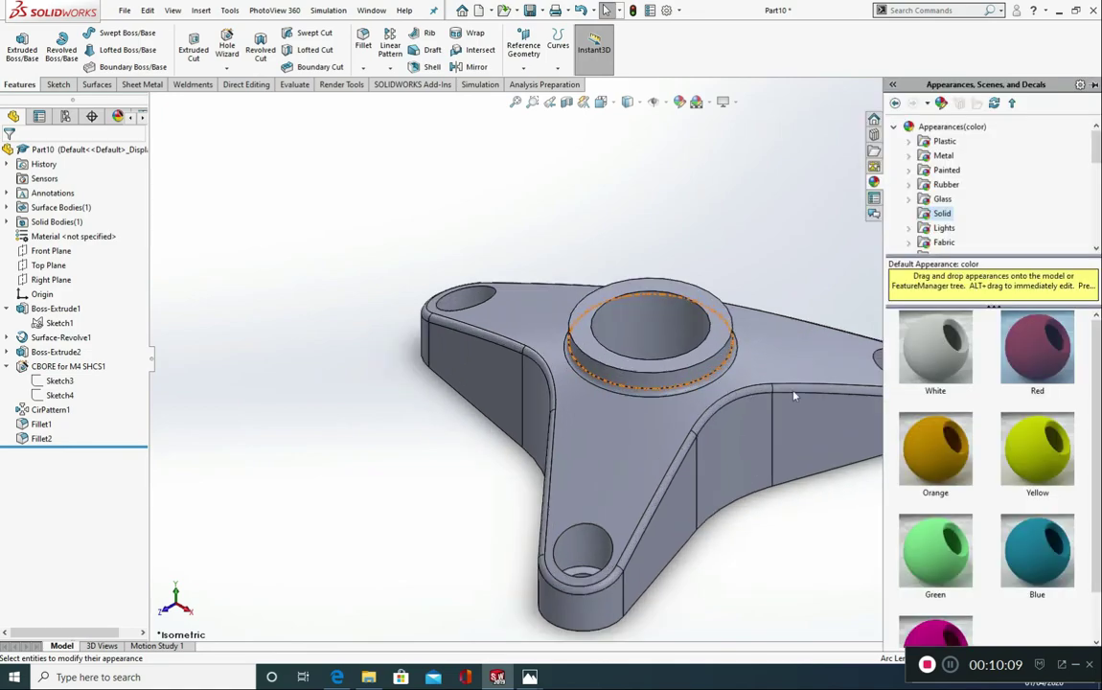
pyautogui.scroll(-2, 794, 395)
pyautogui.moveTo(1037, 350); pyautogui.dragTo(623, 393)
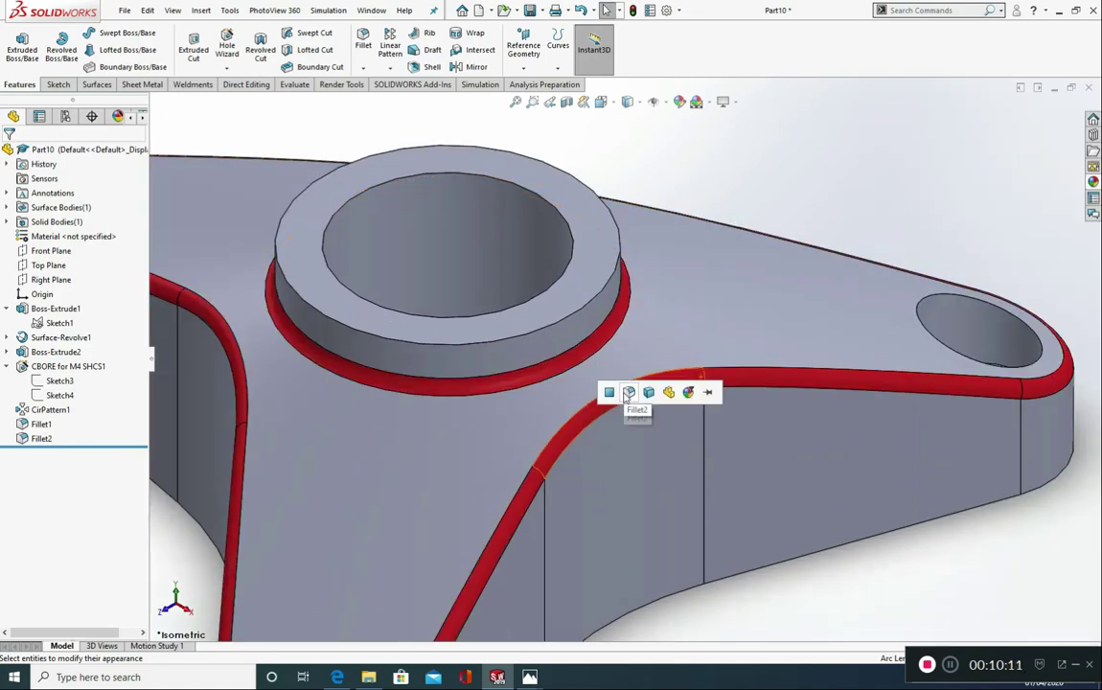
pyautogui.click(628, 393)
pyautogui.scroll(5, 599, 414)
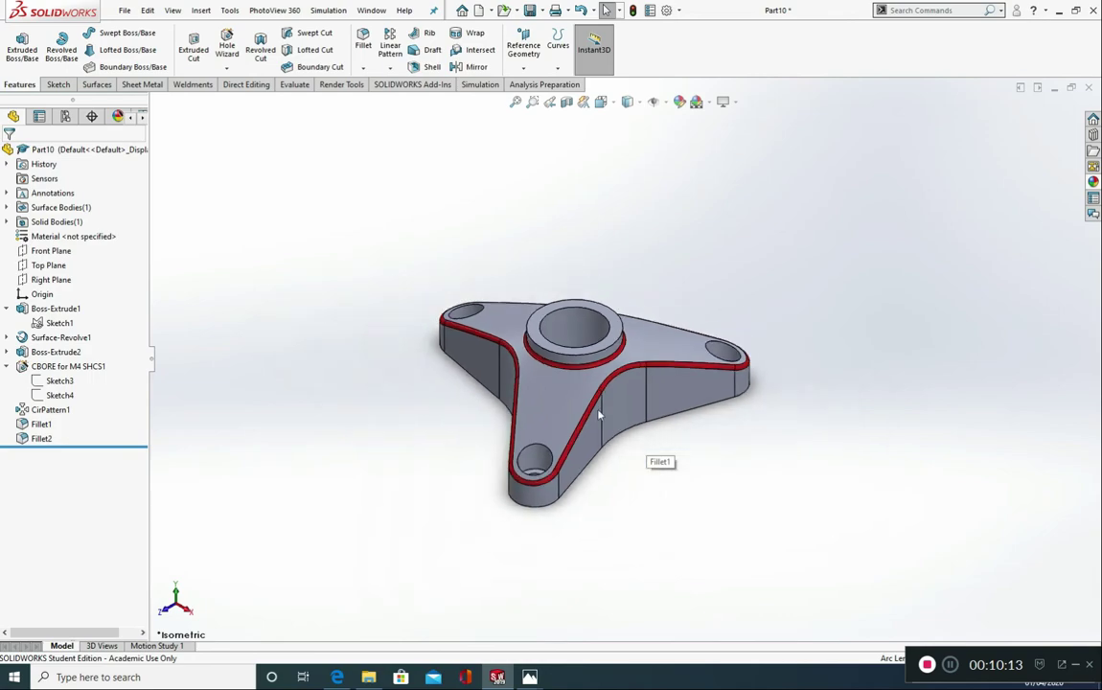
# Try a 1.5 mm radius on the red edge fillet
pyautogui.click(38, 438)
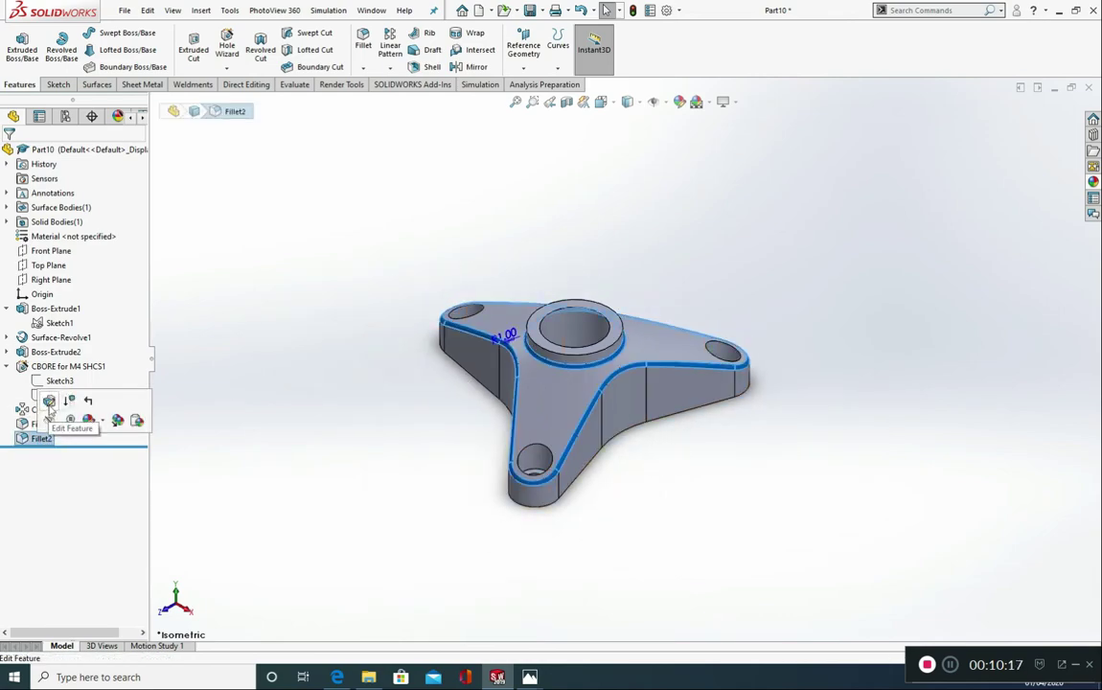
pyautogui.click(50, 402)
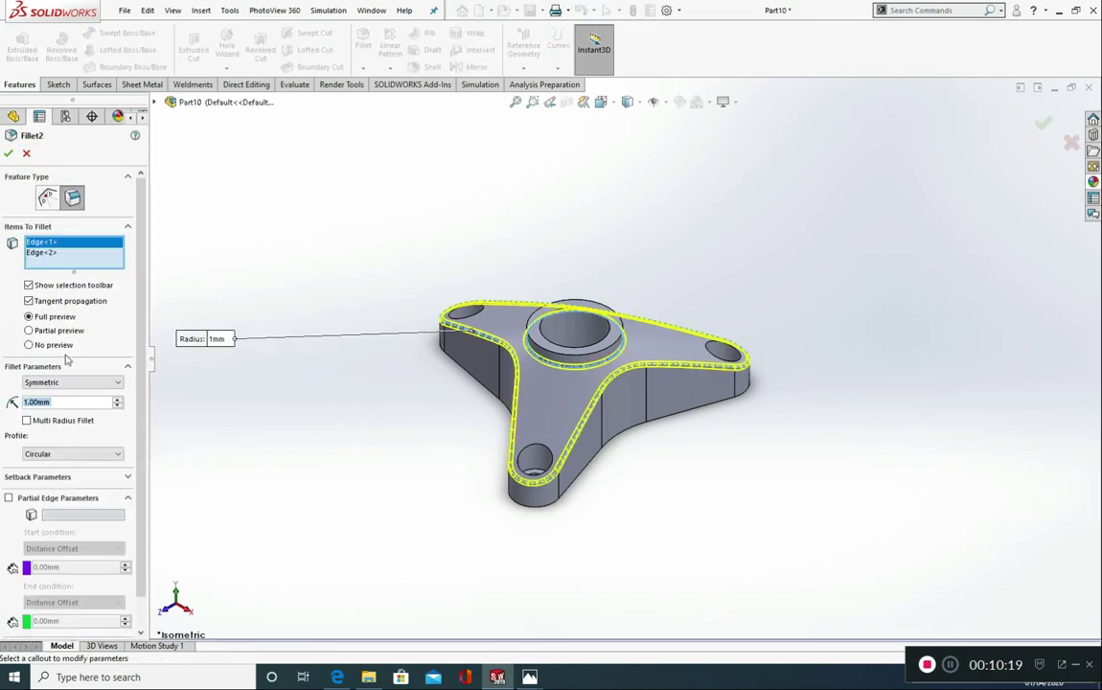
pyautogui.write('1')
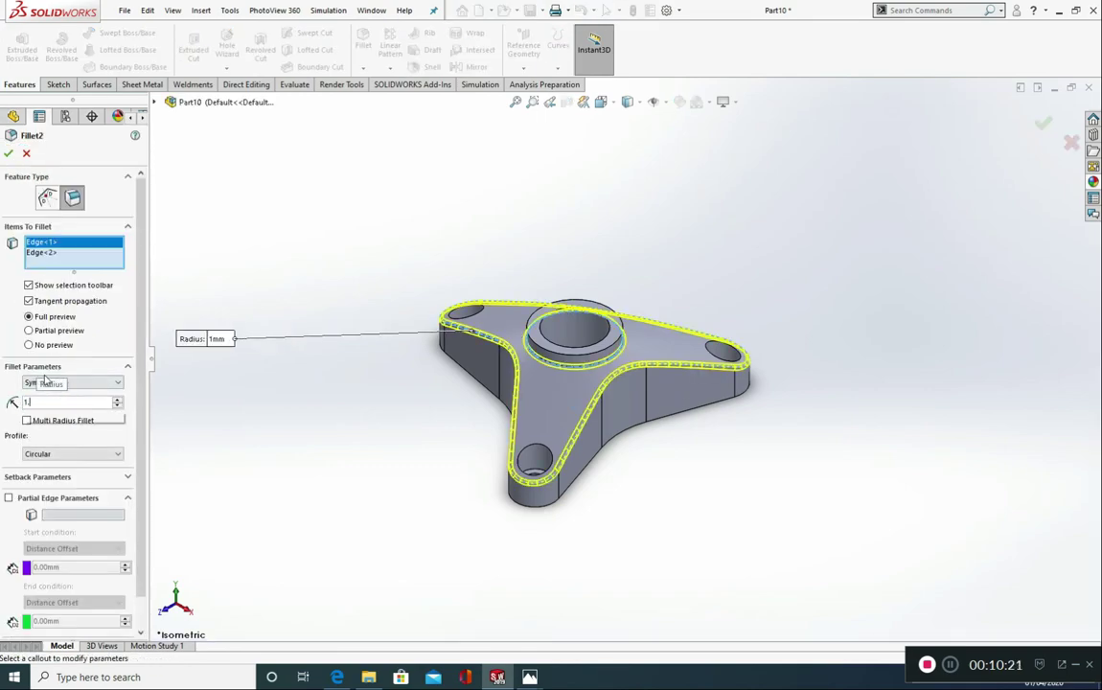
pyautogui.write('.5')
pyautogui.press('Return')
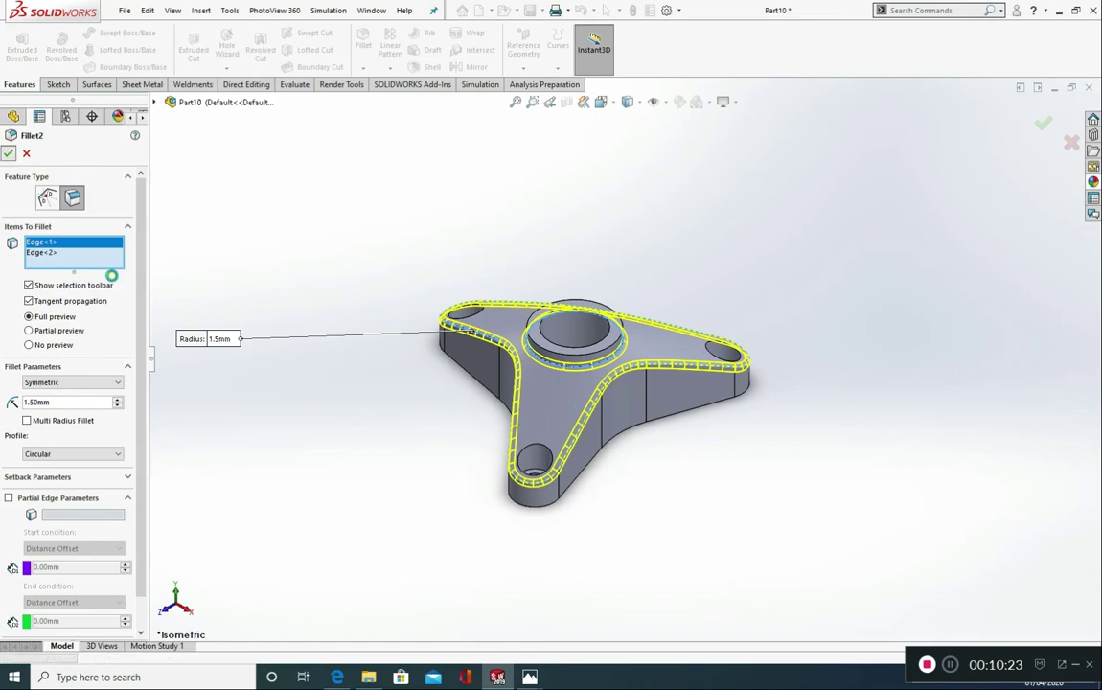
pyautogui.press('Return')
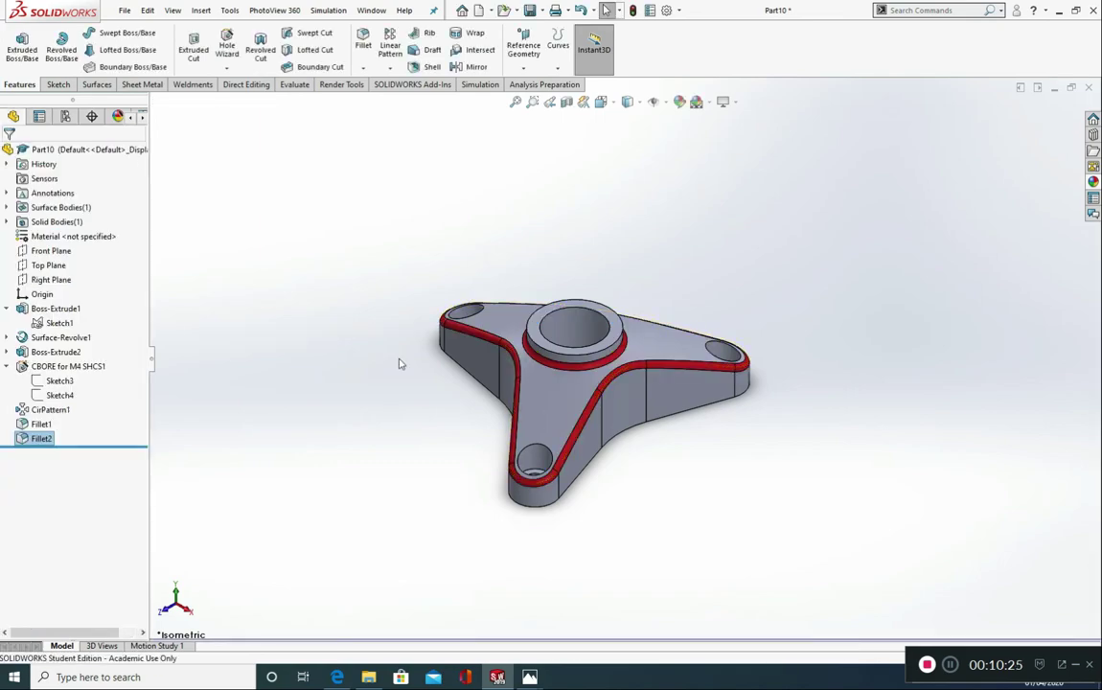
pyautogui.click(400, 363)
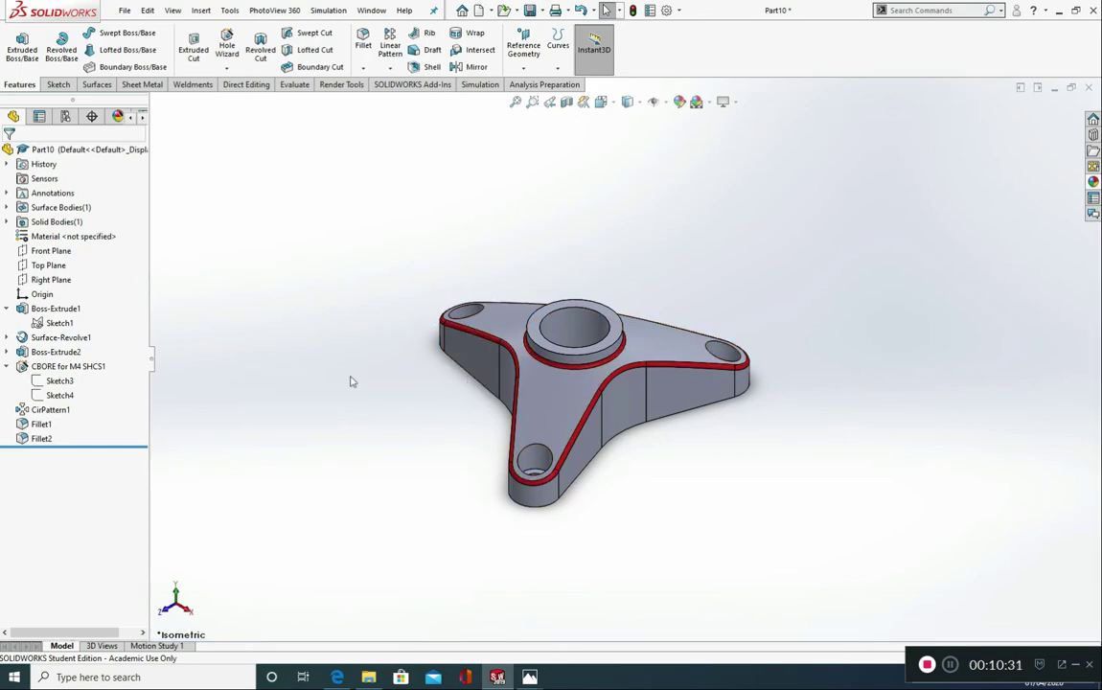
# Check the material note in the Phase 1 drawing and assign Plain Carbon Steel to the part
pyautogui.click(529, 676)
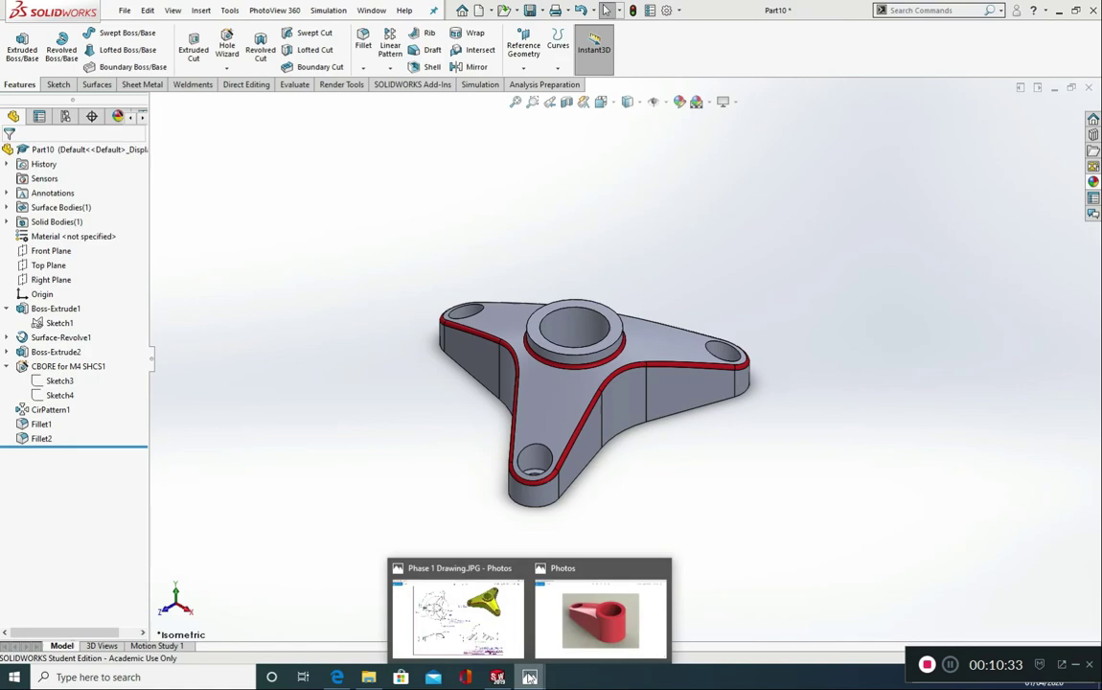
pyautogui.click(458, 613)
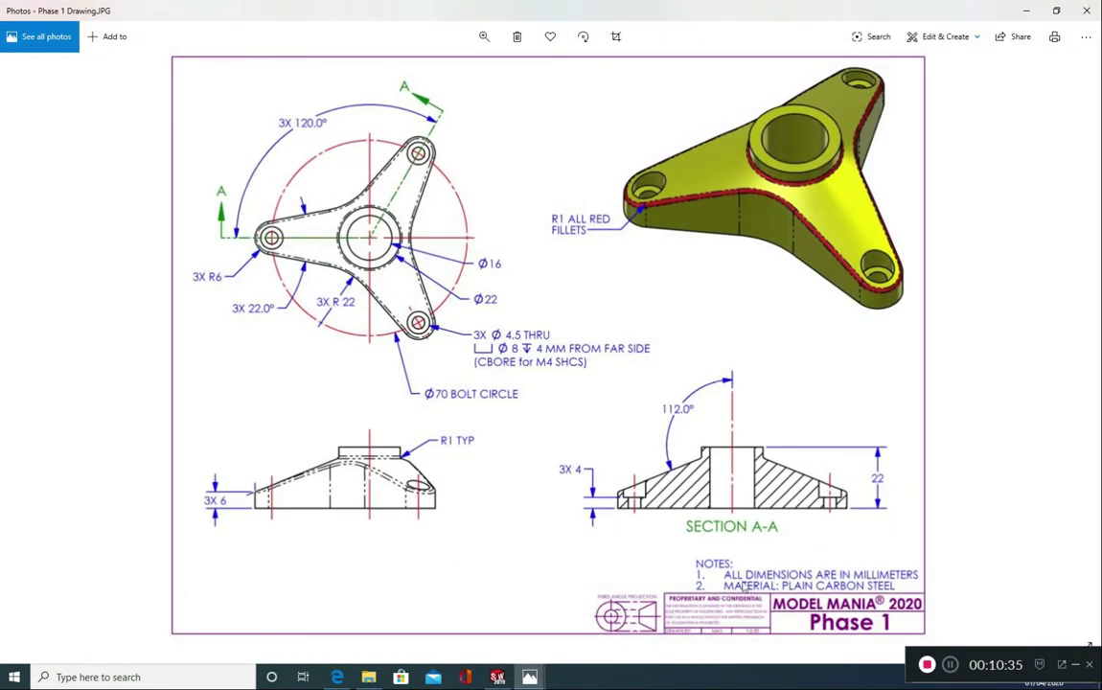
pyautogui.hotkey('alt', 'Tab')
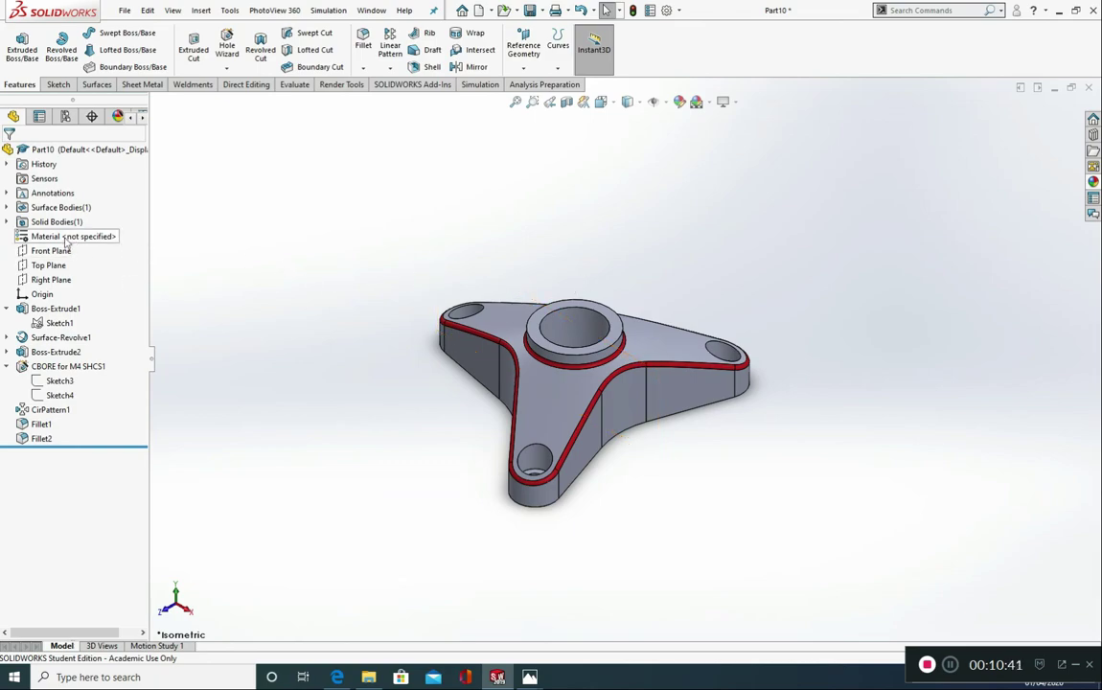
pyautogui.rightClick(48, 237)
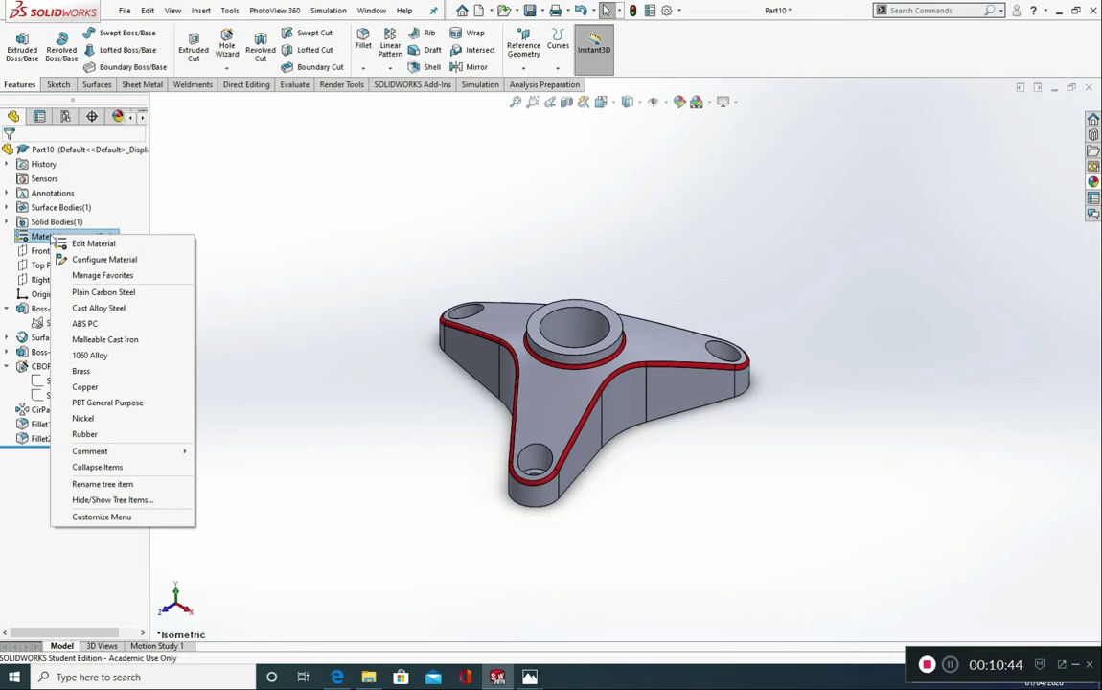
pyautogui.click(99, 292)
pyautogui.click(320, 368)
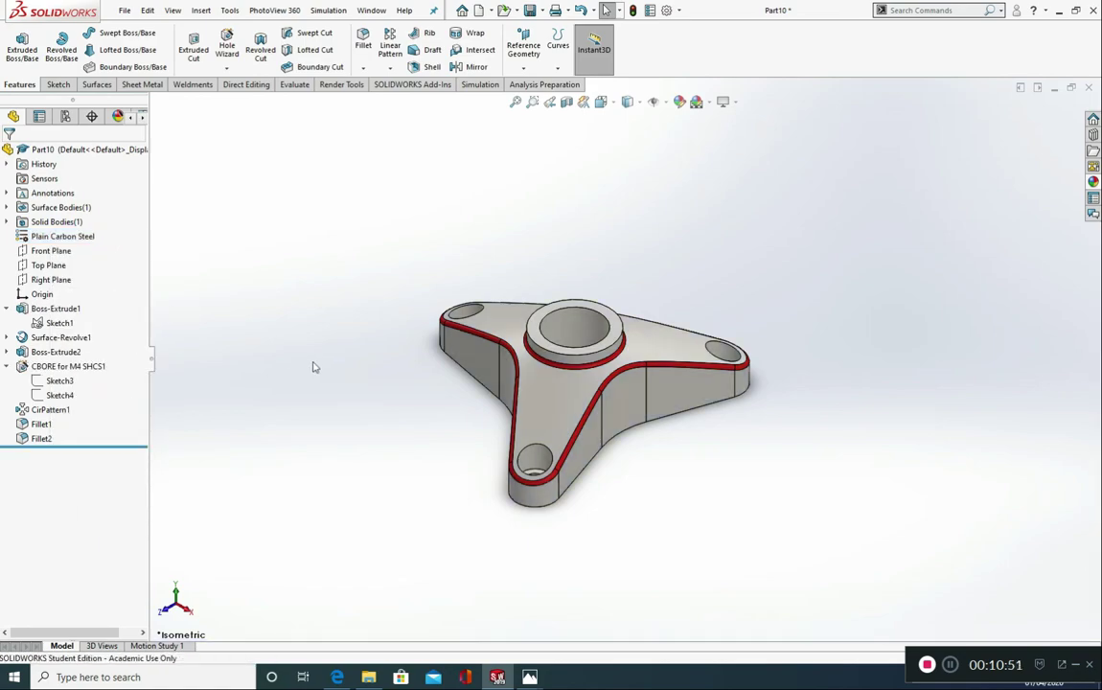